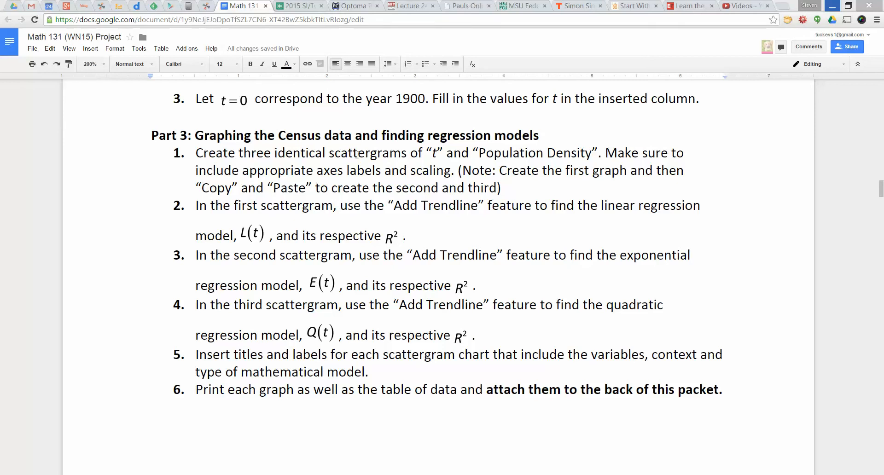
Read the Part 3 scattergram instructions in the project document, and look over the cartoon height and armspan table in Excel.
left_click_drag(358, 162, 369, 183)
left_click(338, 192)
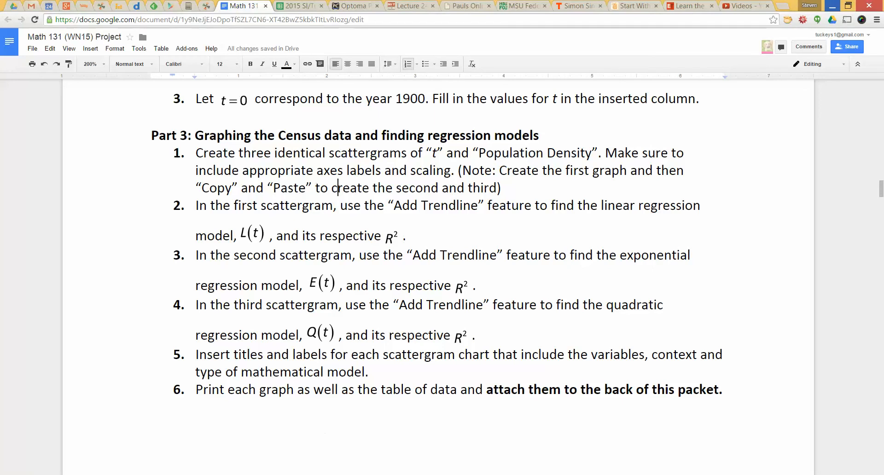
key("alt+Tab")
left_click(336, 59)
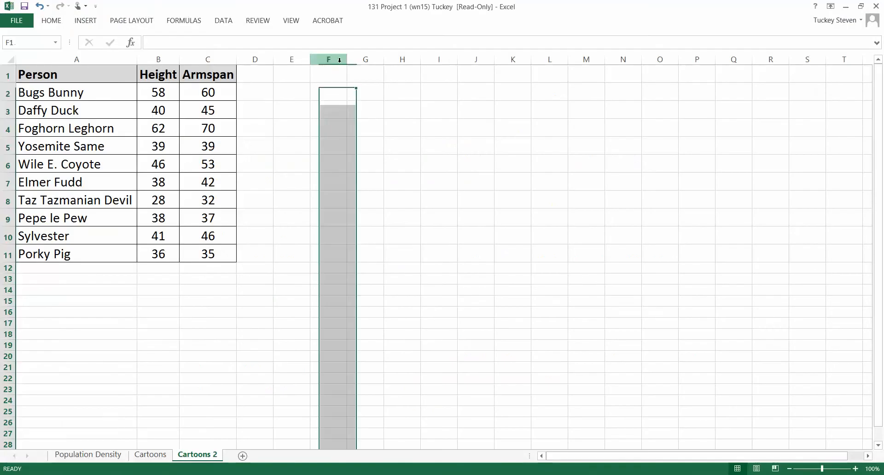
left_click(253, 133)
left_click_drag(220, 262, 116, 73)
left_click(317, 247)
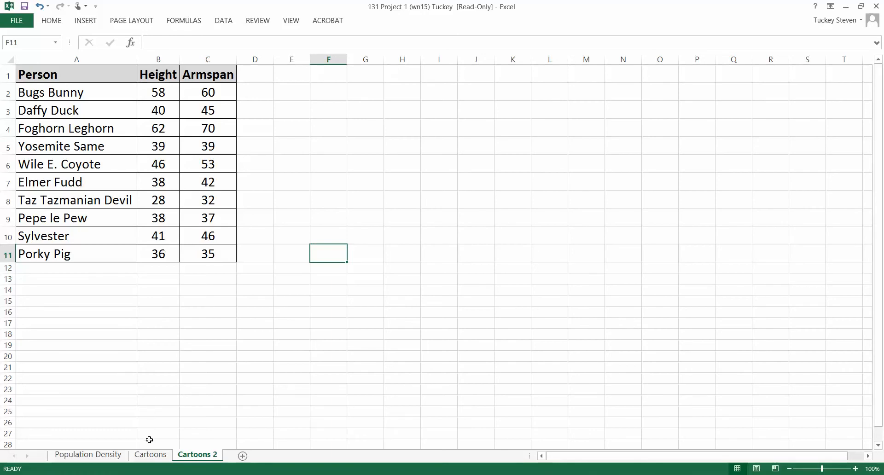
Examine the example regression charts on the Cartoons sheet and recheck the project instructions before returning to the Cartoons 2 sheet.
left_click(148, 461)
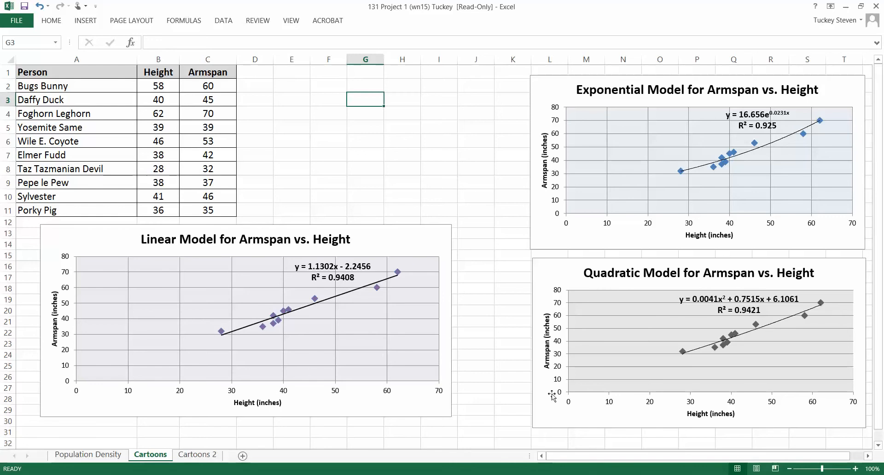
left_click(205, 455)
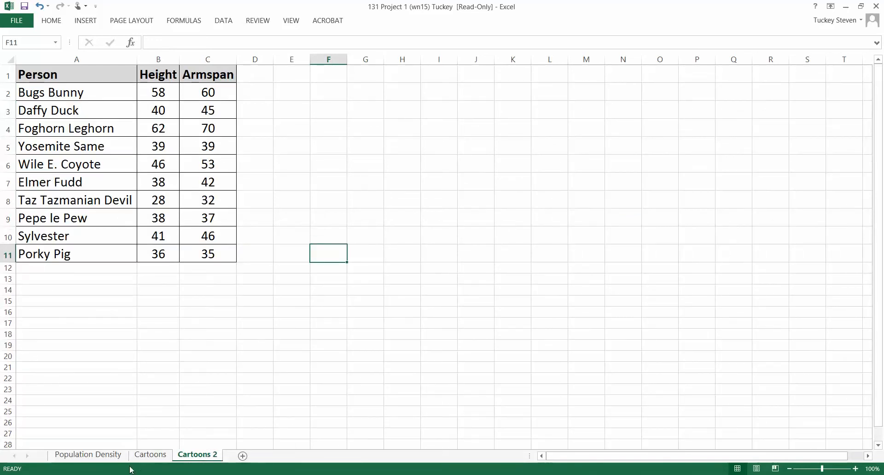
left_click(215, 377)
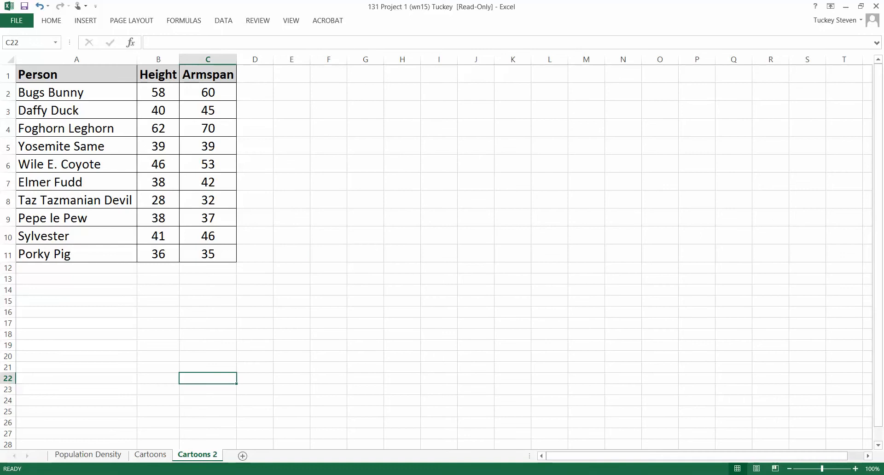
key("alt+Tab")
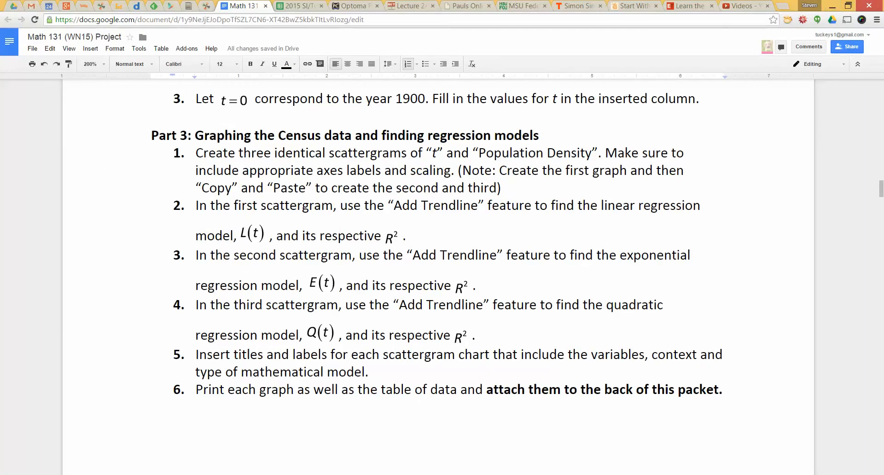
key("alt+Tab")
left_click(203, 301)
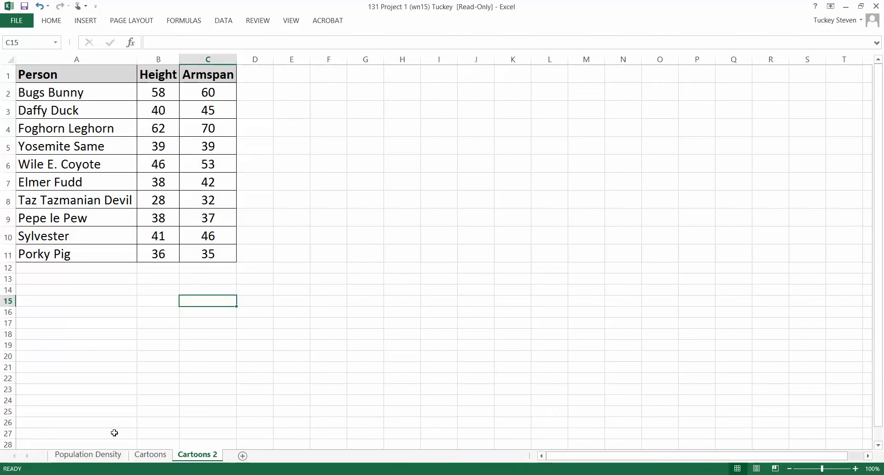
Insert a markers-only scatter chart from the Height and Armspan columns, including headers, and place it beside the table.
left_click(151, 279)
mouse_move(193, 252)
left_mouse_down()
mouse_move(149, 51)
mouse_move(169, 73)
mouse_move(183, 294)
mouse_move(188, 256)
left_mouse_up()
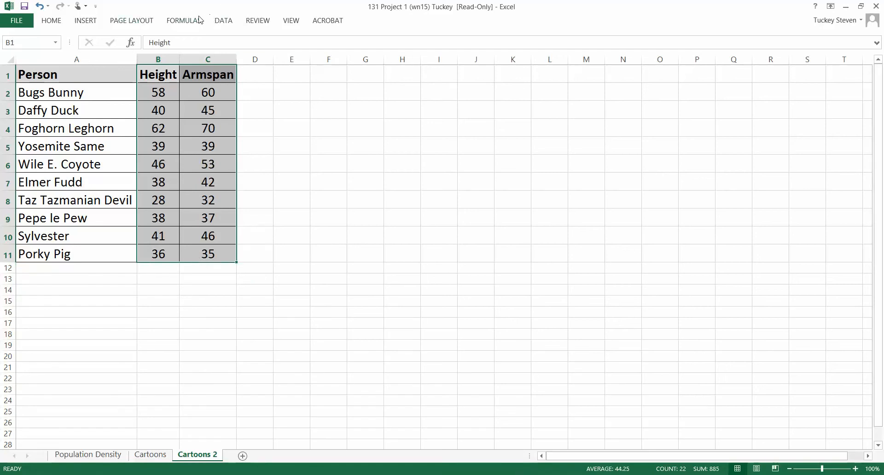
left_click(94, 20)
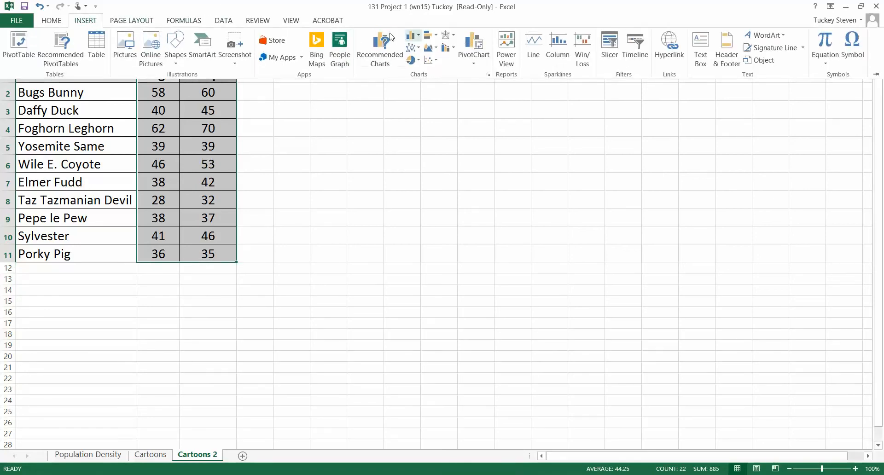
left_click(432, 60)
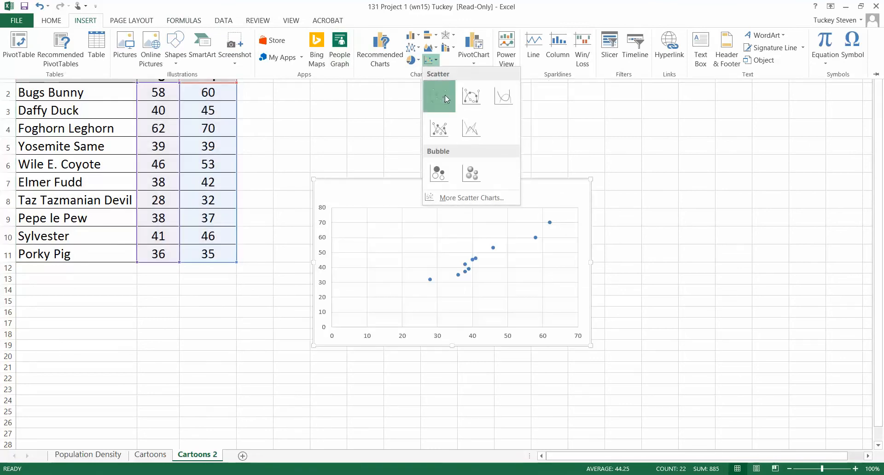
left_click(445, 94)
left_click_drag(491, 182, 446, 93)
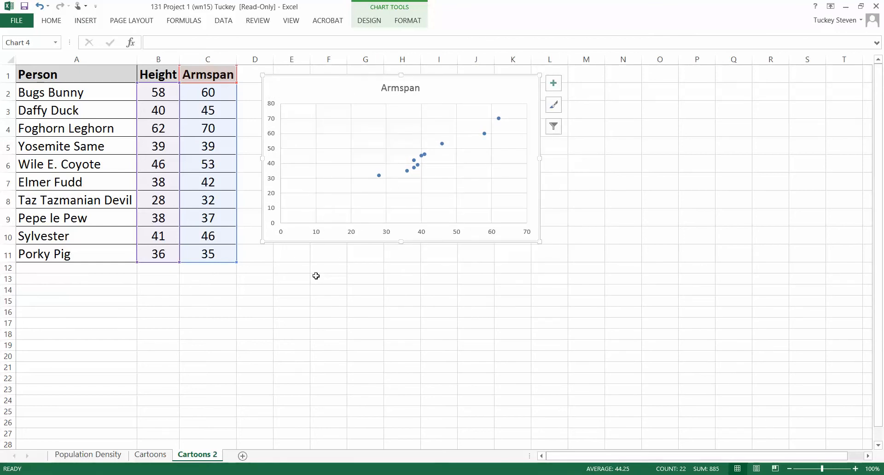
On the Population Density sheet, insert a markers-only scatter chart of t and People per Square Mile and place it beside the table.
left_click(106, 455)
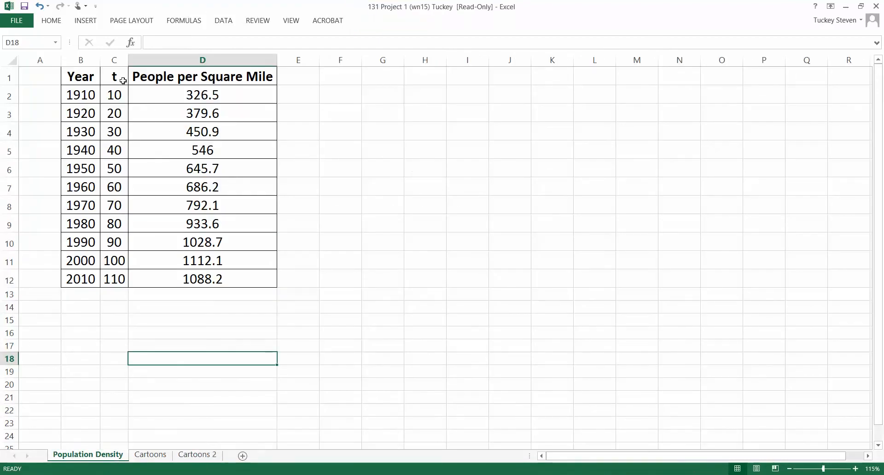
mouse_move(119, 76)
left_mouse_down()
mouse_move(126, 227)
mouse_move(144, 277)
left_mouse_up()
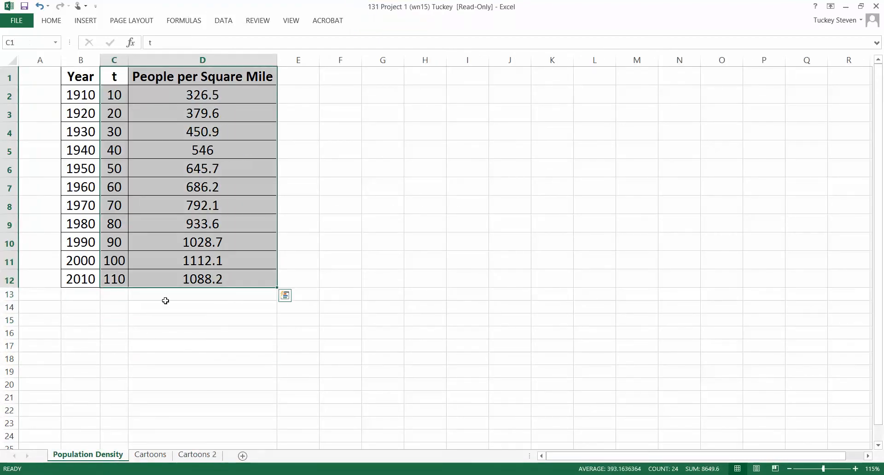
left_click(81, 21)
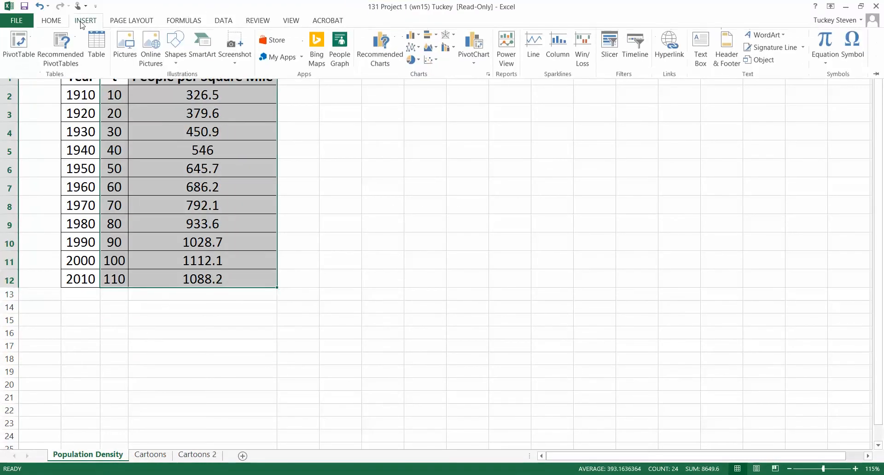
left_click(431, 59)
left_click(437, 95)
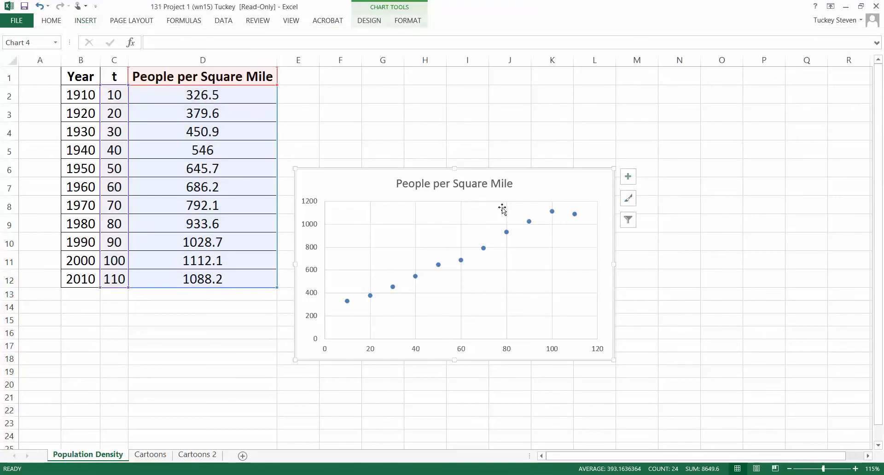
left_click_drag(523, 184, 534, 80)
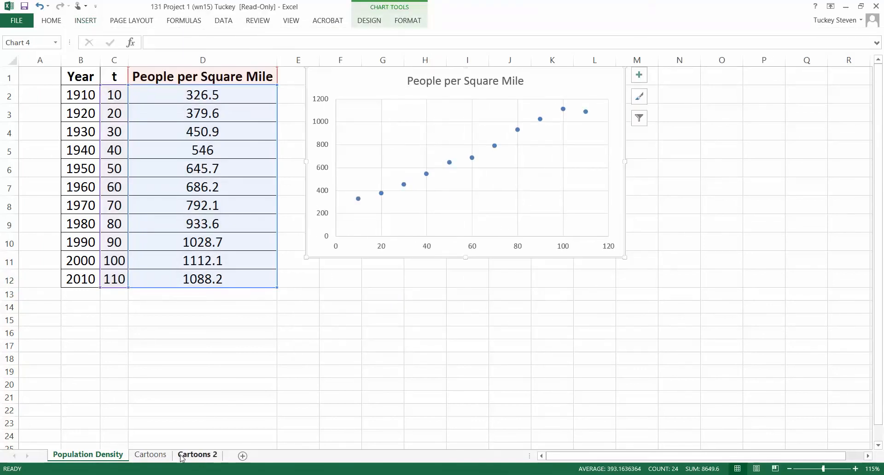
Return to the Cartoons 2 sheet and apply chart style Style 12 to the Armspan scatter chart.
left_click(197, 454)
left_click(356, 329)
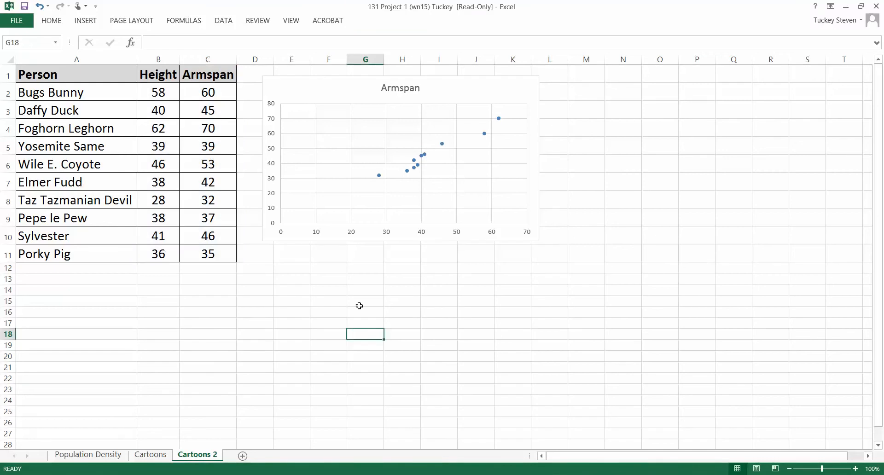
left_click(317, 111)
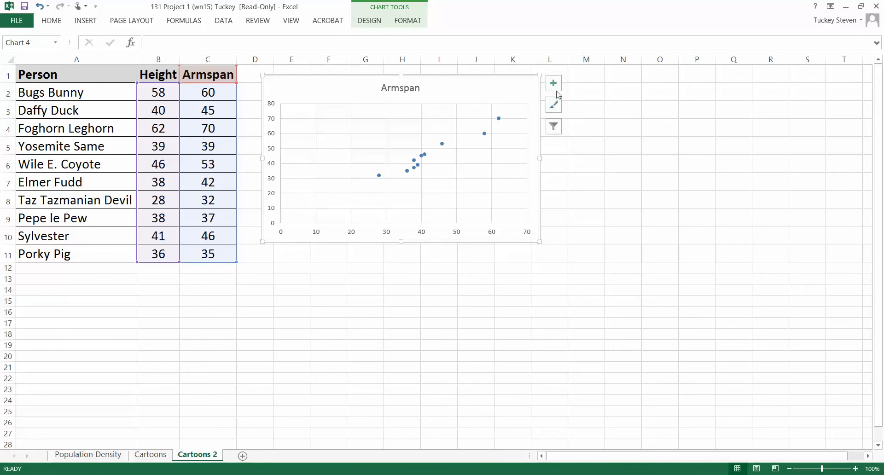
left_click(557, 109)
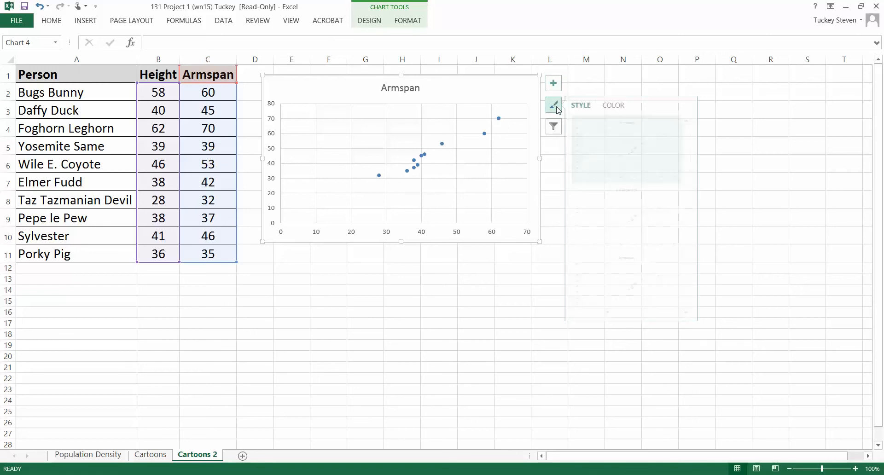
left_click_drag(687, 148, 689, 193)
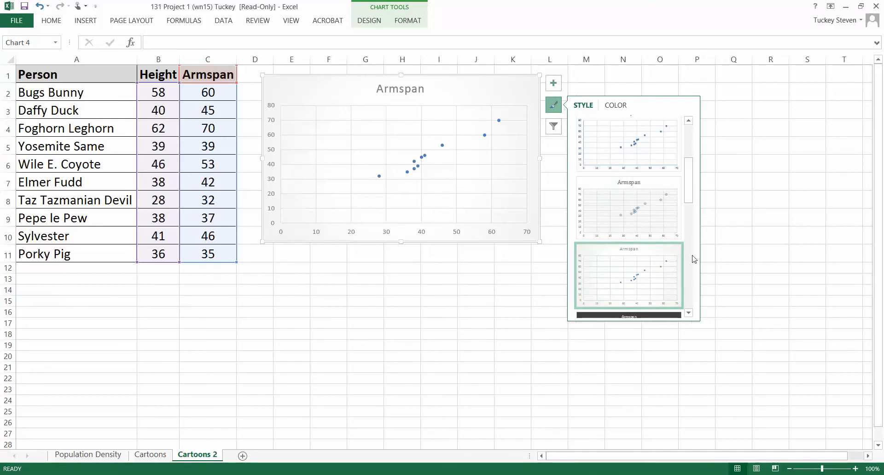
scroll(692, 214, "down", 3)
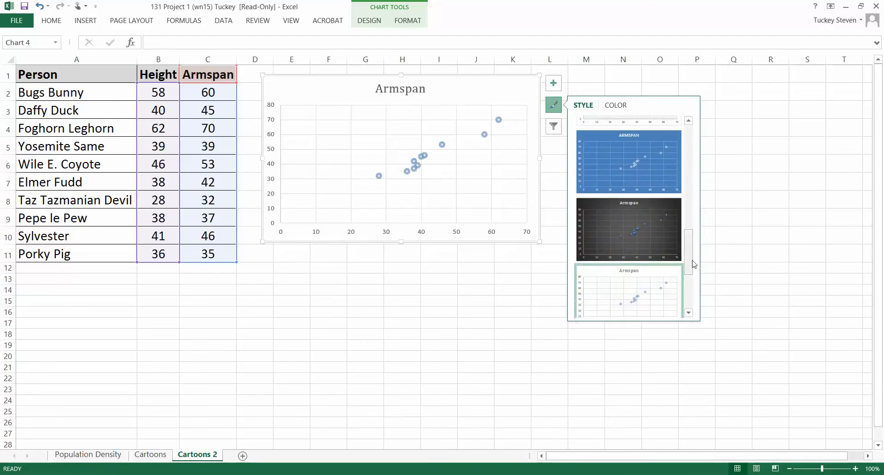
scroll(693, 281, "down", 1)
scroll(693, 280, "down", 1)
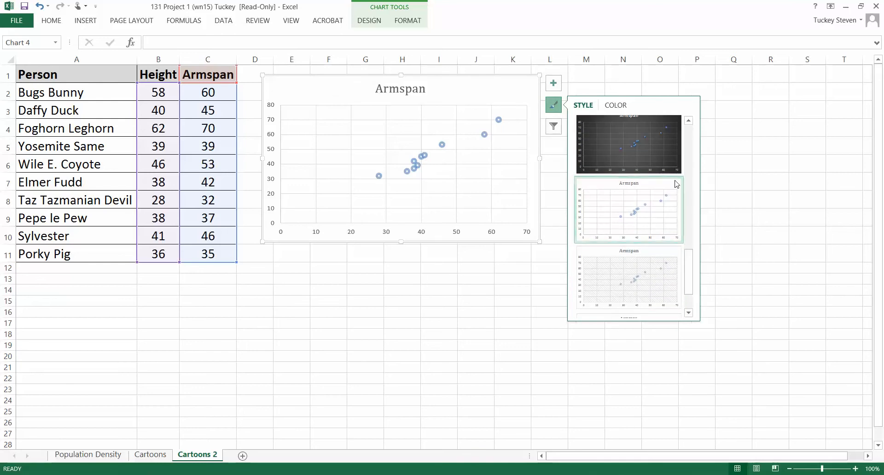
left_click(662, 145)
scroll(691, 239, "up", 2)
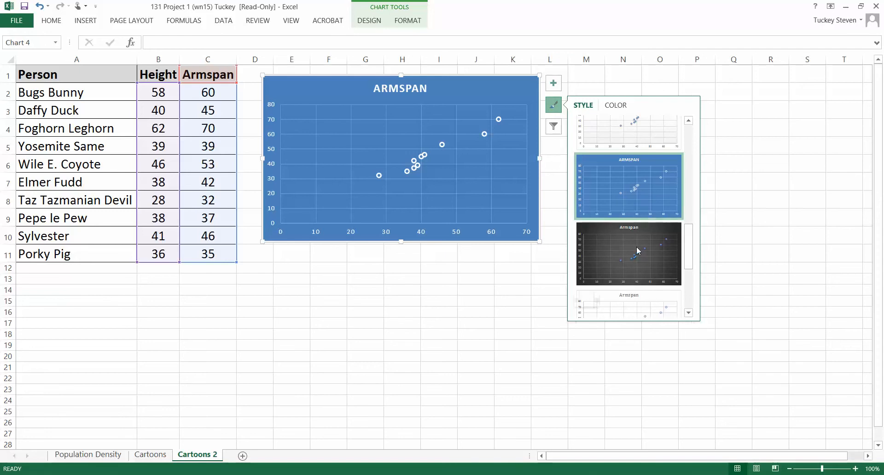
left_click_drag(686, 244, 687, 307)
left_click(661, 297)
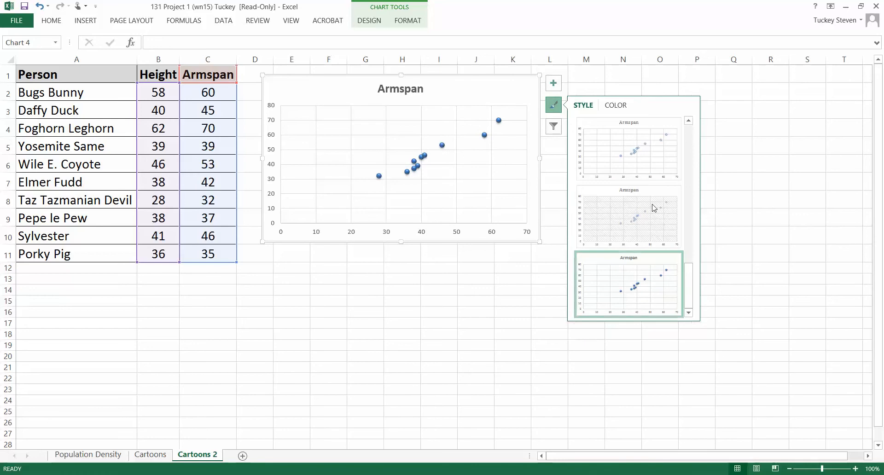
Try the open-circle marker style on the Armspan chart and switch back to Style 12.
left_click(653, 165)
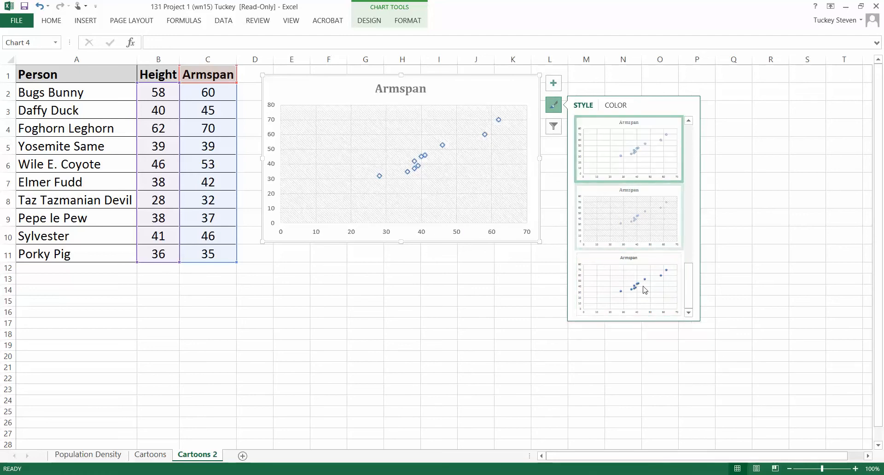
left_click(645, 309)
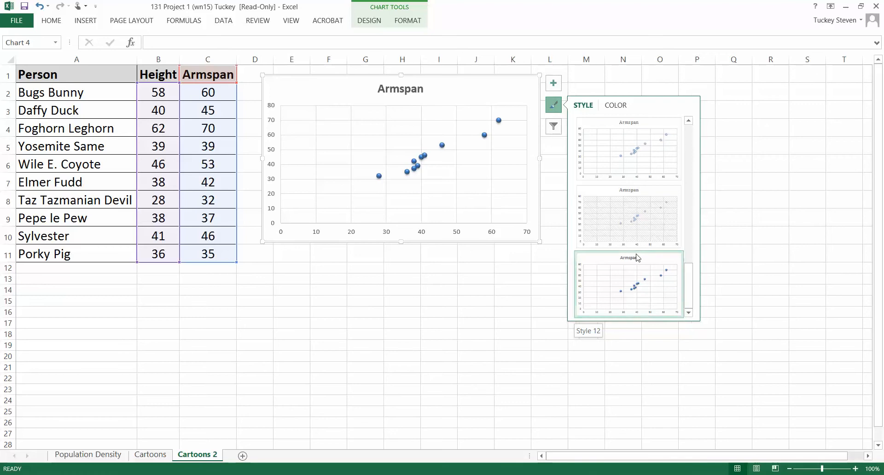
left_click(636, 137)
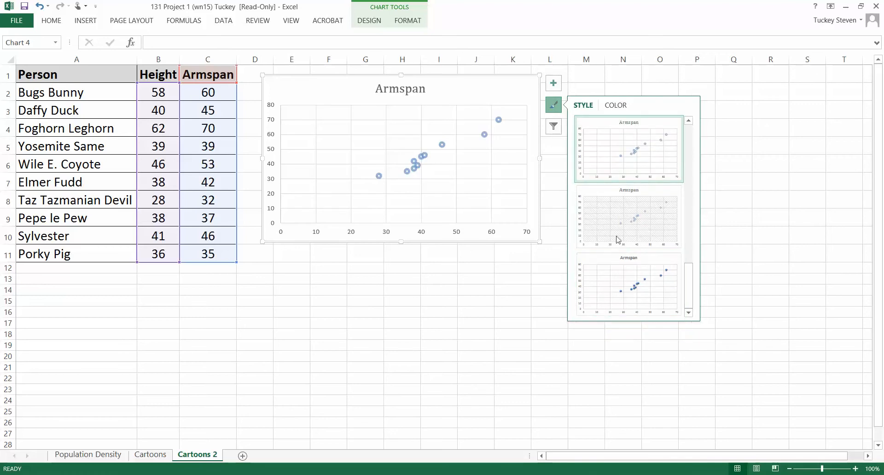
left_click(617, 282)
left_click(487, 276)
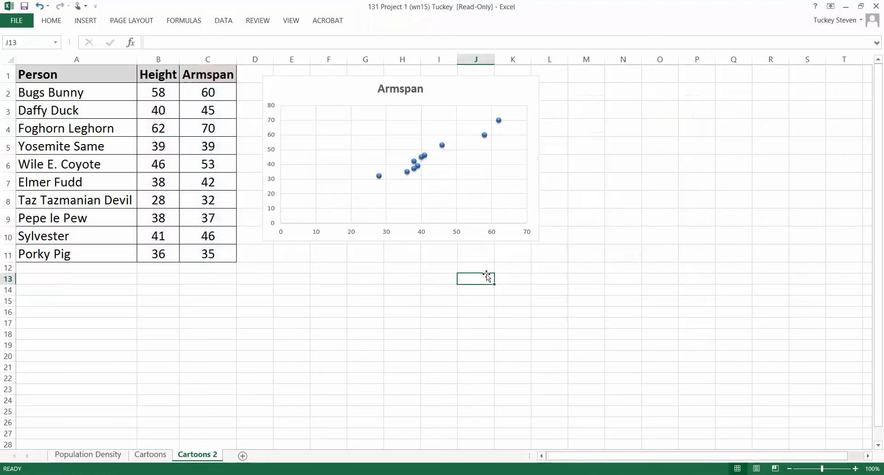
Recolor the Armspan chart's data points with the red monochromatic palette.
left_click(485, 136)
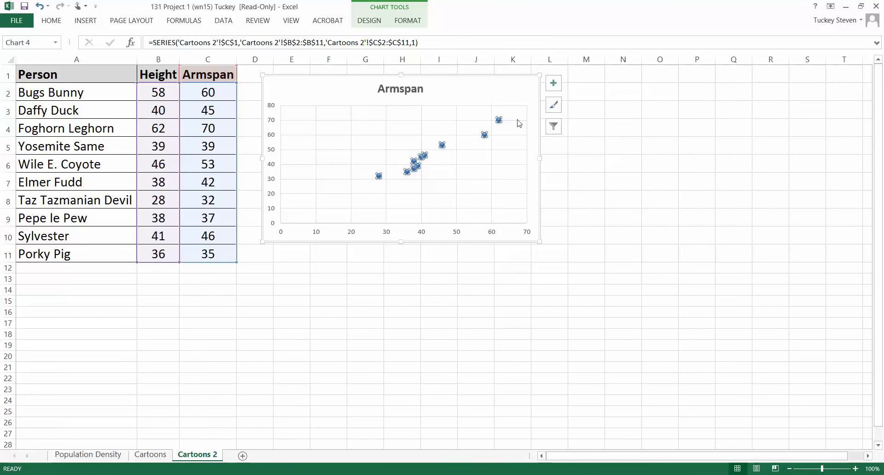
left_click(554, 106)
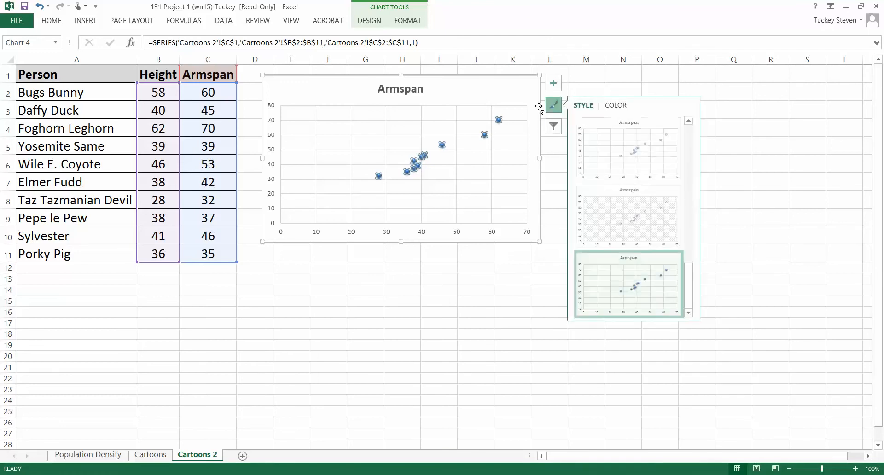
left_click(626, 107)
left_click(618, 173)
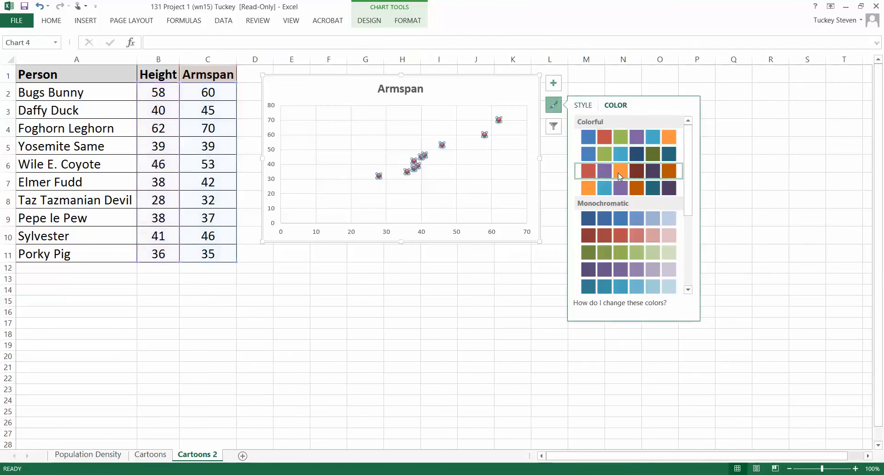
left_click(618, 153)
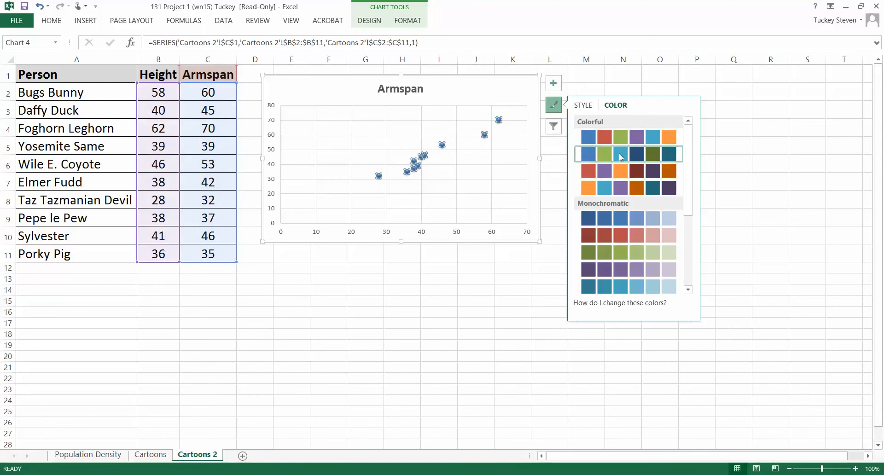
left_click(618, 177)
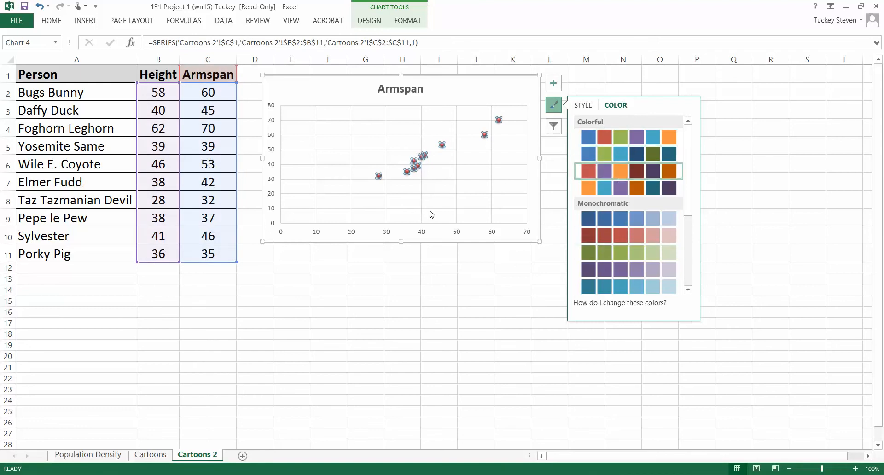
left_click(589, 234)
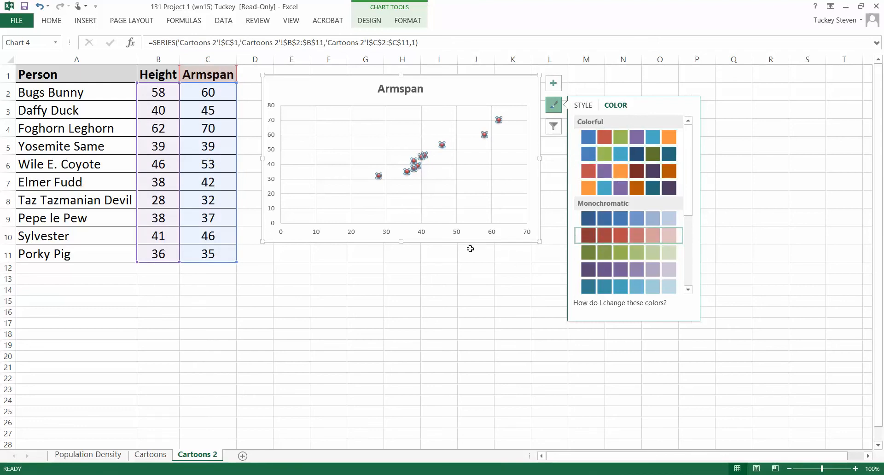
Add primary horizontal and primary vertical axis titles to the Armspan scatter chart.
left_click_drag(690, 212, 691, 241)
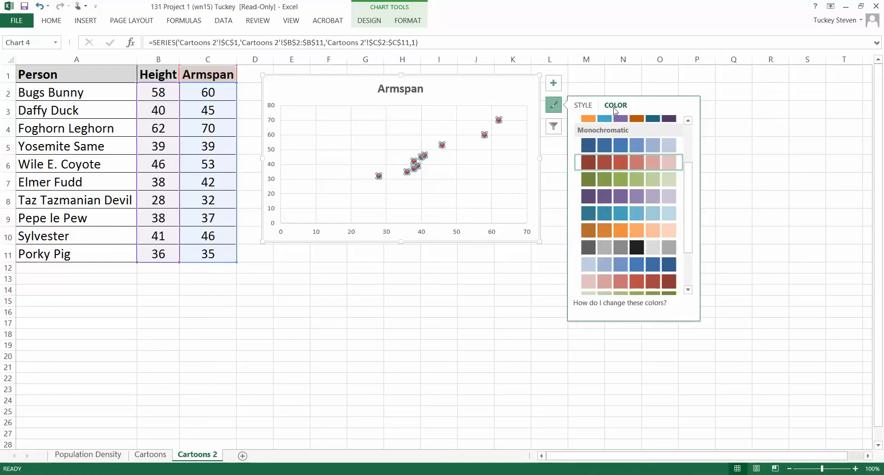
left_click(588, 111)
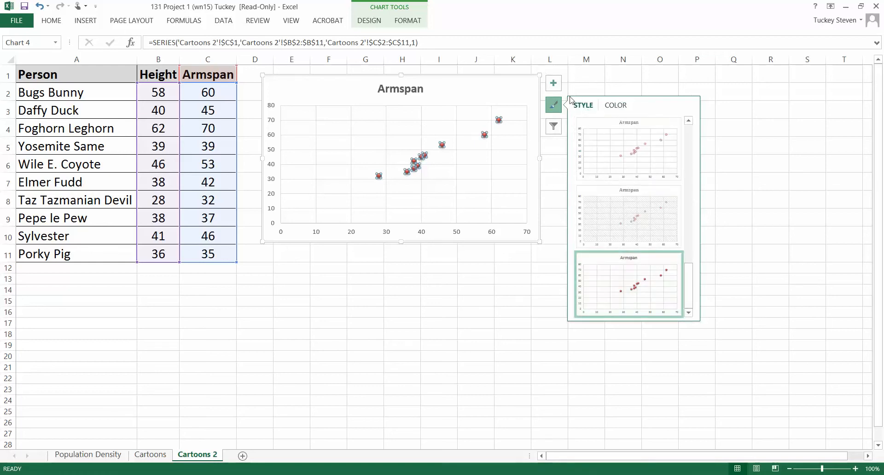
left_click(554, 84)
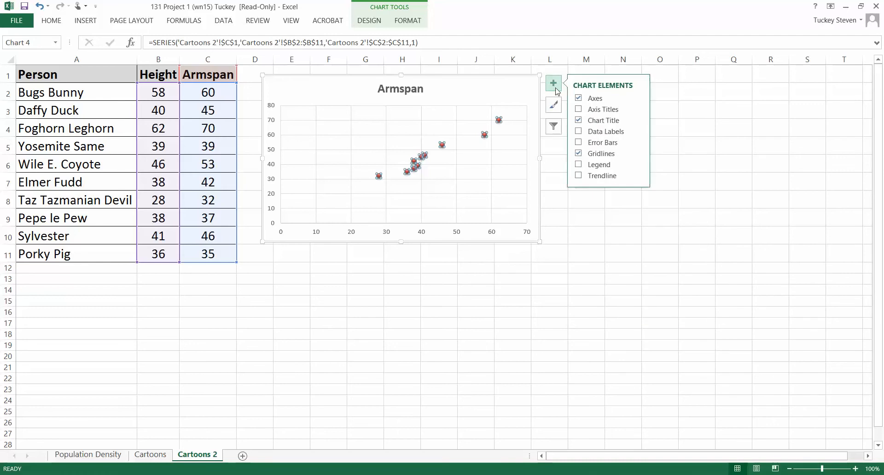
left_click(579, 111)
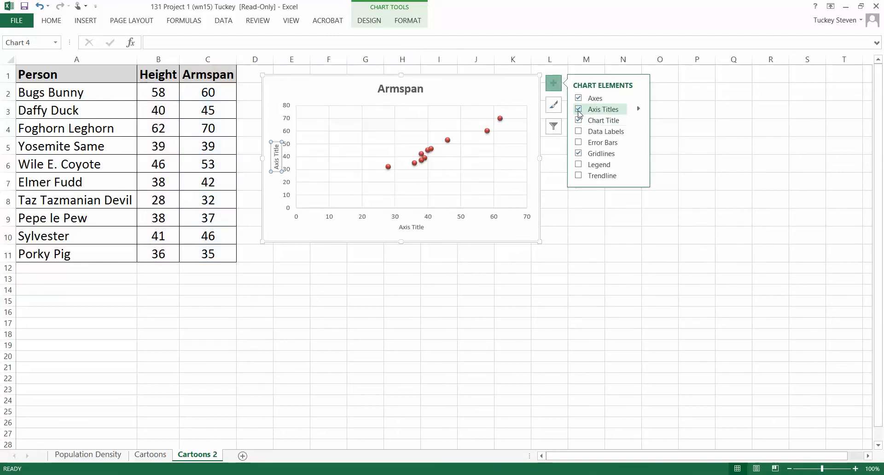
left_click(637, 109)
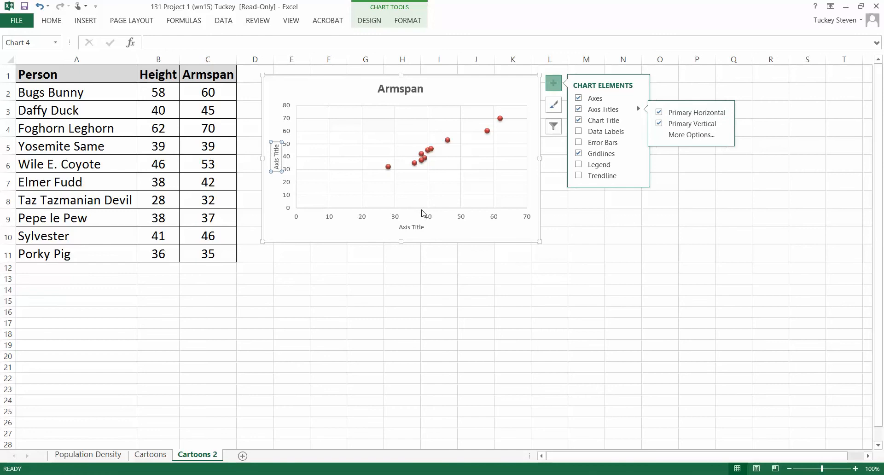
Replace the horizontal axis title of the Armspan chart with "Height (inches)".
left_click(420, 227)
double_click(418, 227)
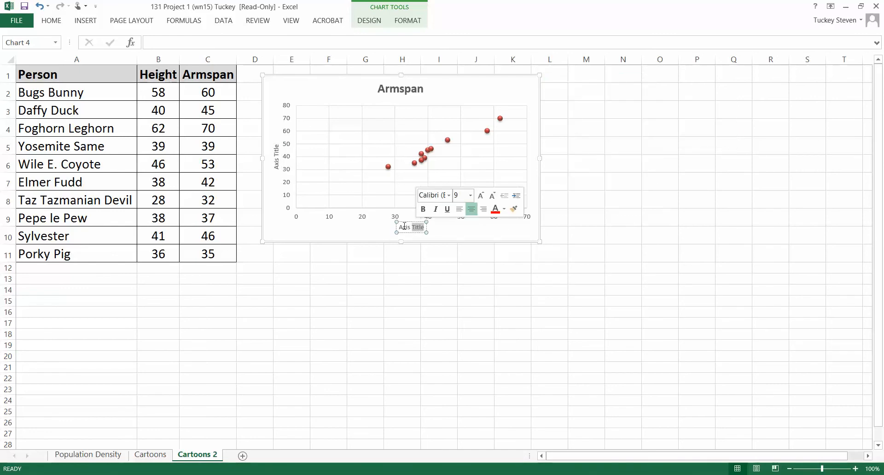
left_click_drag(400, 228, 422, 229)
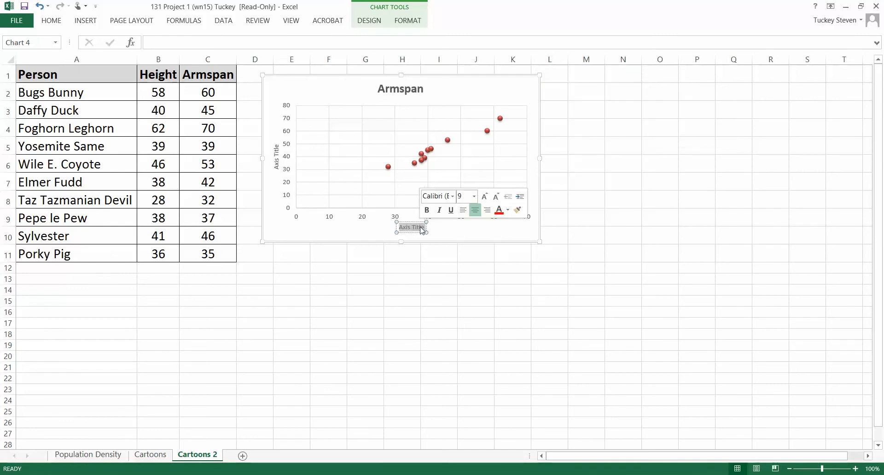
type("H")
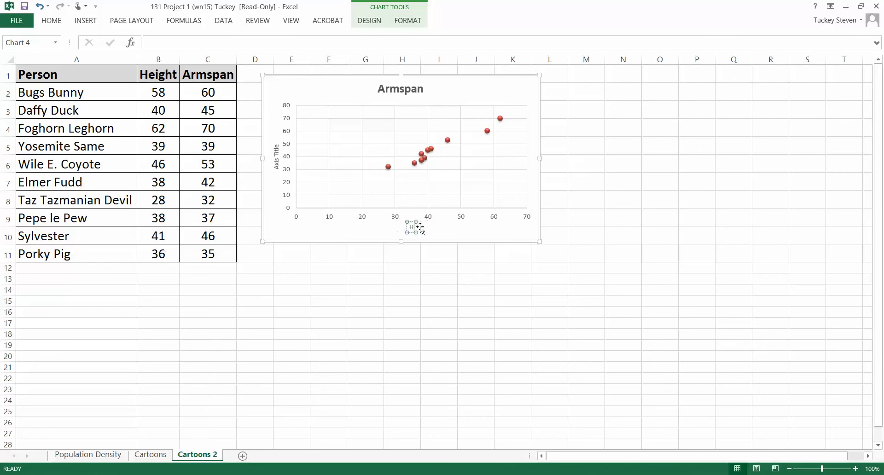
type("eight (inches)")
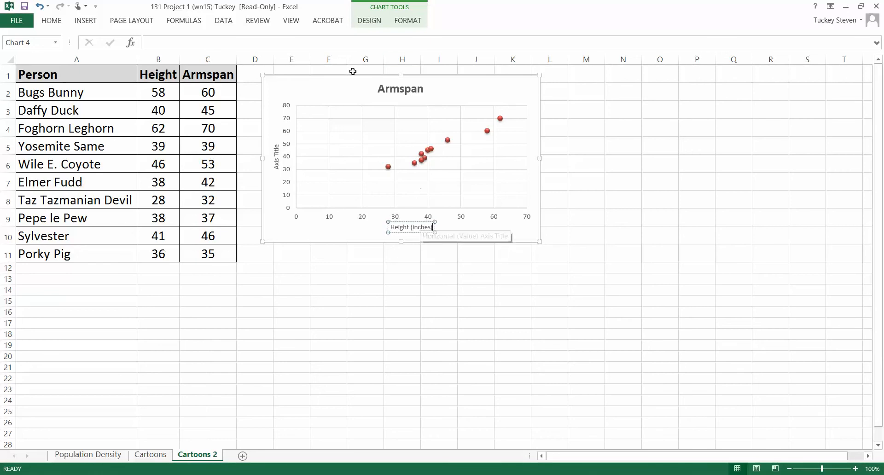
Replace the vertical axis title of the Armspan chart with "Armspan (inches)".
left_click(272, 153)
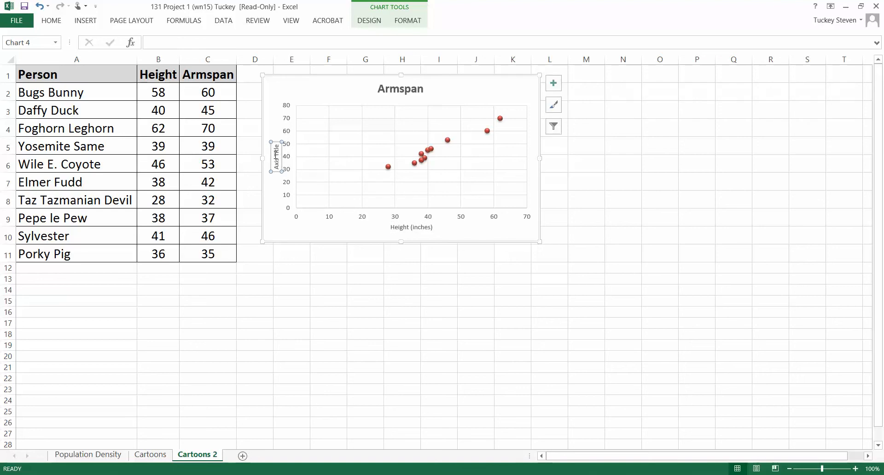
left_click(276, 154)
type("Arm")
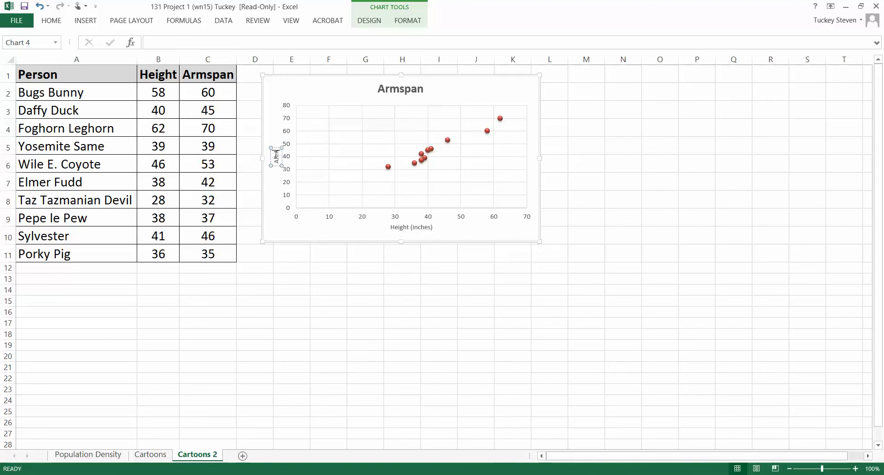
key("BackSpace")
type("span (inches")
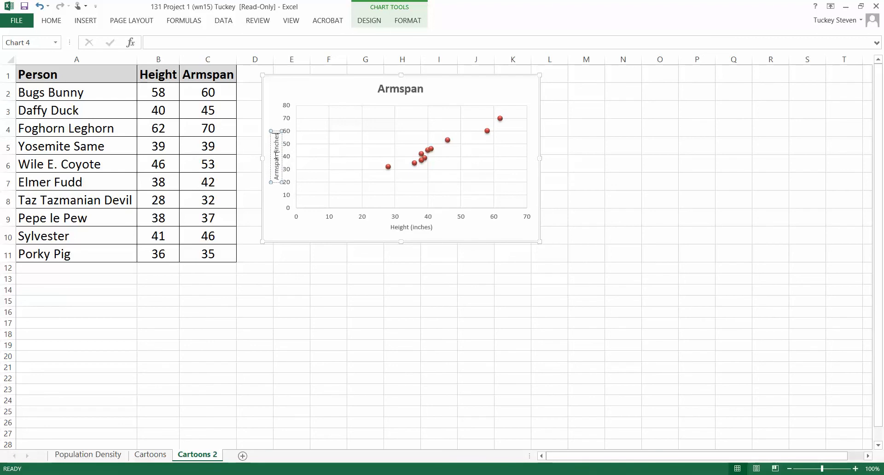
type(")")
left_click(302, 93)
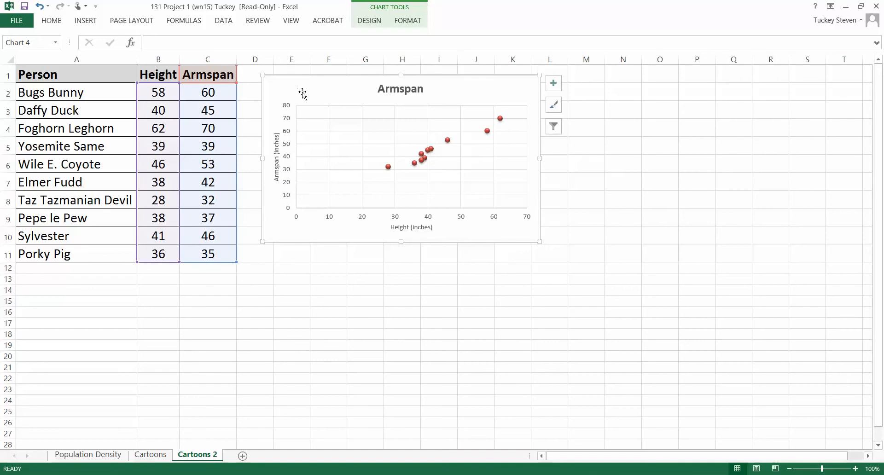
Enter font size 11 for the chart's vertical Armspan axis title and make it bold.
left_click(276, 140)
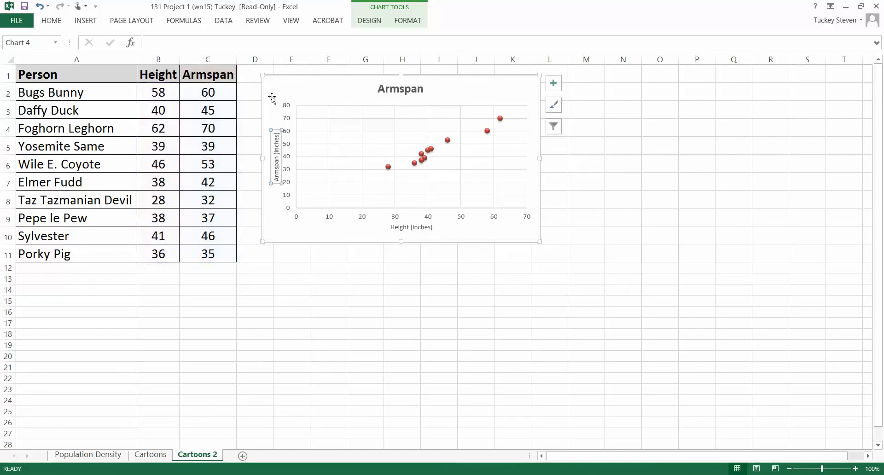
left_click(52, 21)
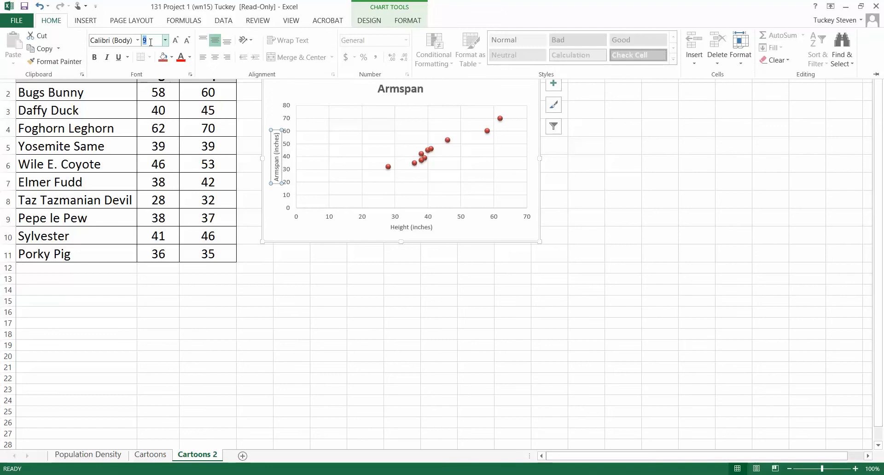
type("11")
left_click(95, 58)
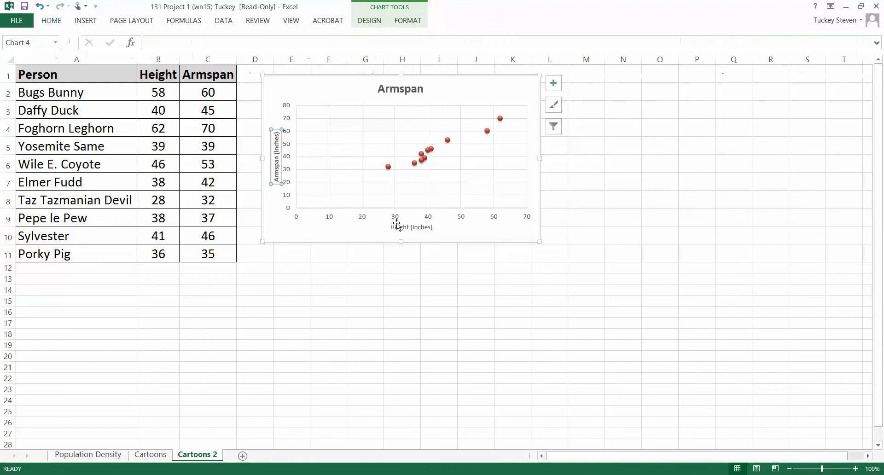
Enter font size 11 for the chart's horizontal Height axis title and make it bold.
left_click(400, 227)
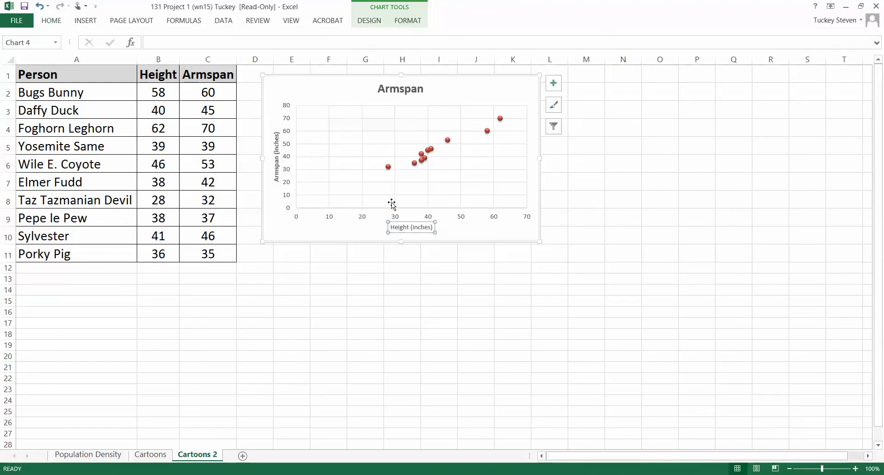
left_click(52, 19)
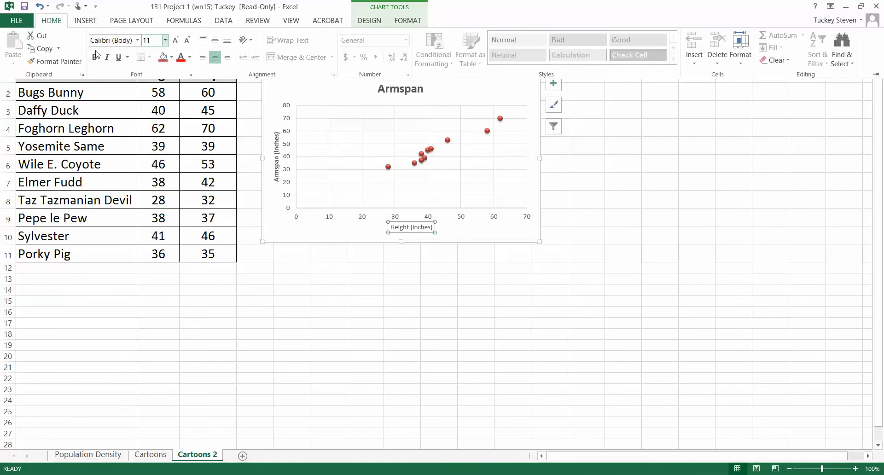
left_click(95, 57)
left_click(453, 280)
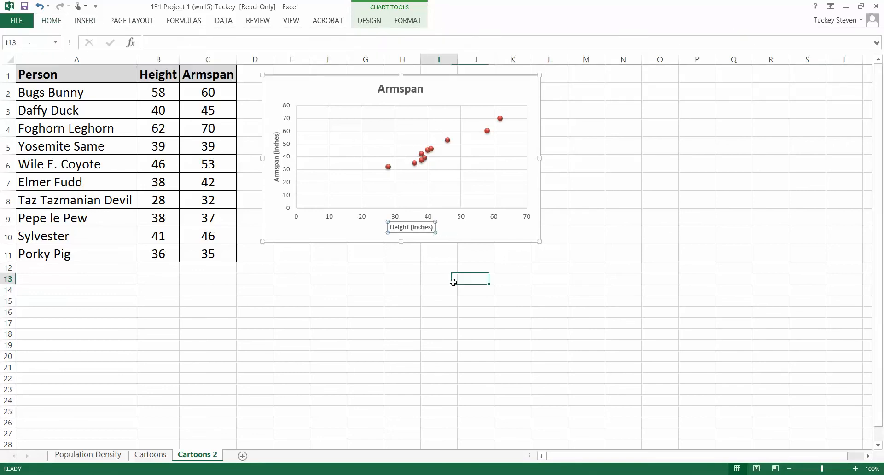
left_click(465, 88)
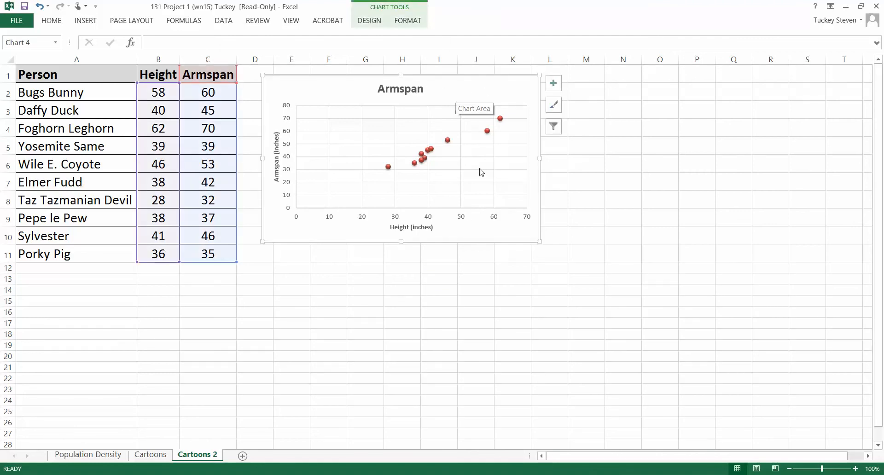
left_click(477, 268)
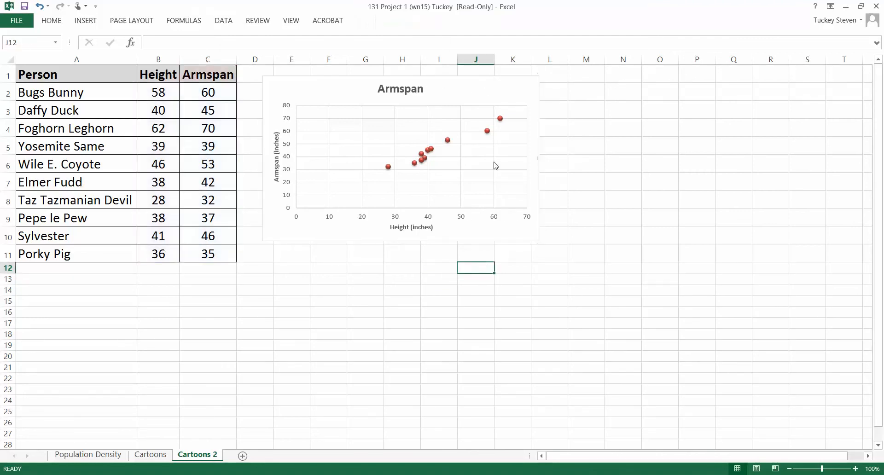
left_click(475, 86)
left_click(448, 318)
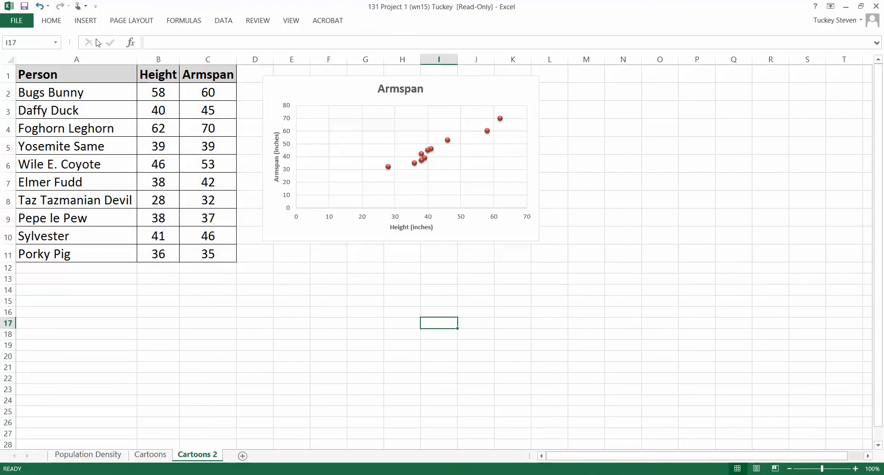
Insert a second markers-only scatter chart from the Height and Armspan data in B1:C11.
left_click(91, 24)
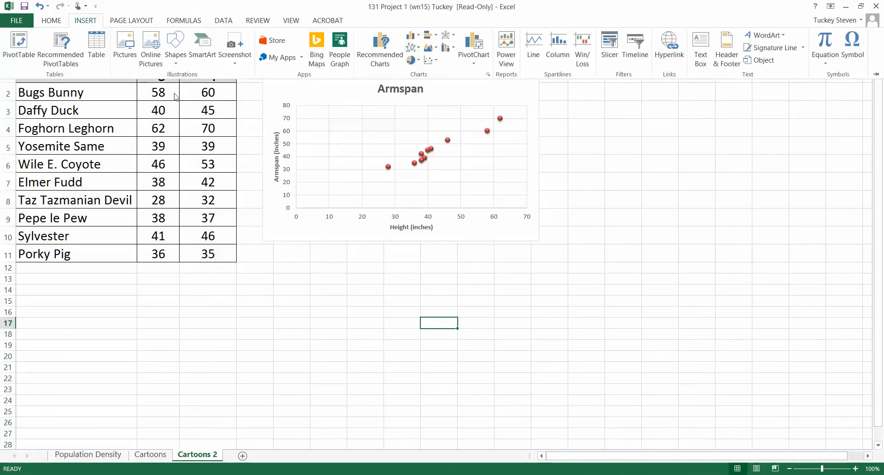
left_click(161, 106)
left_click_drag(158, 75, 208, 254)
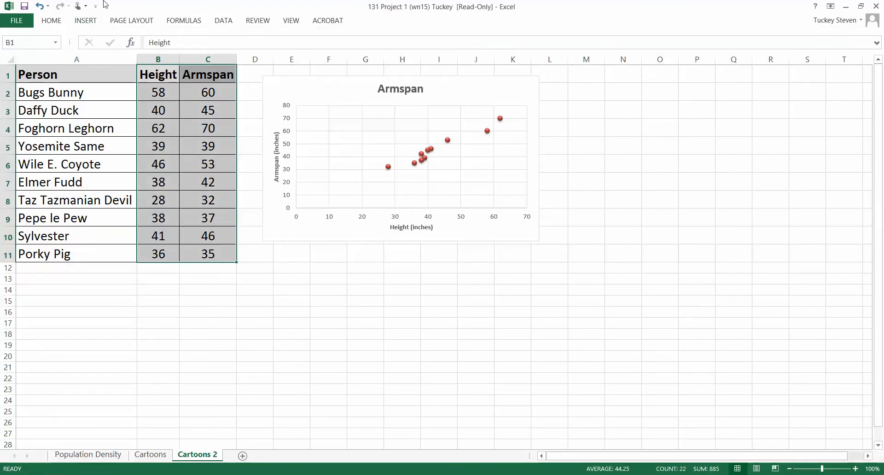
left_click(81, 22)
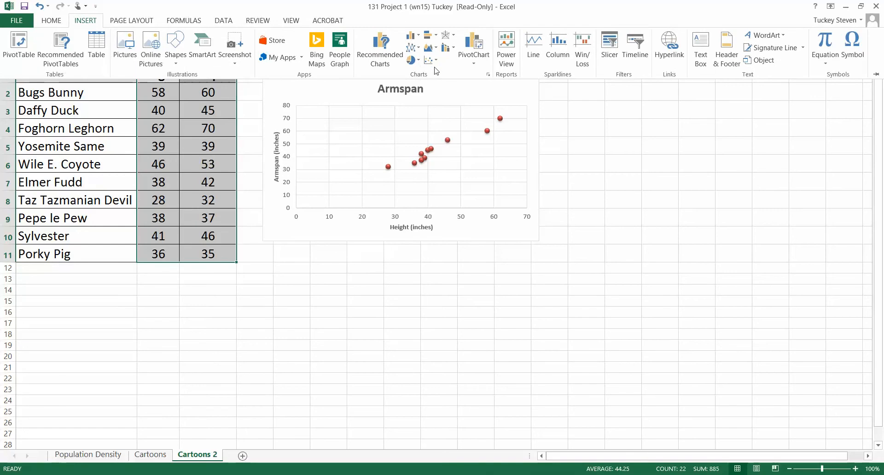
left_click(432, 60)
left_click(438, 94)
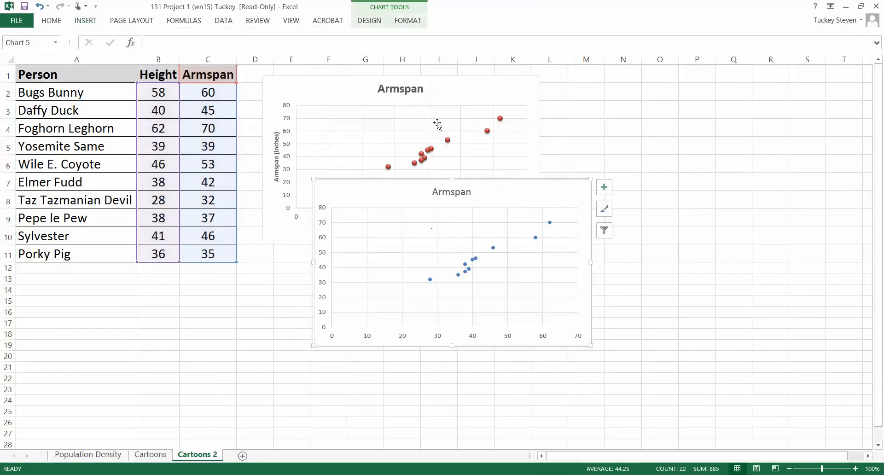
Apply chart style Style 12 and the purple monochromatic palette to the second Armspan chart.
left_click(604, 209)
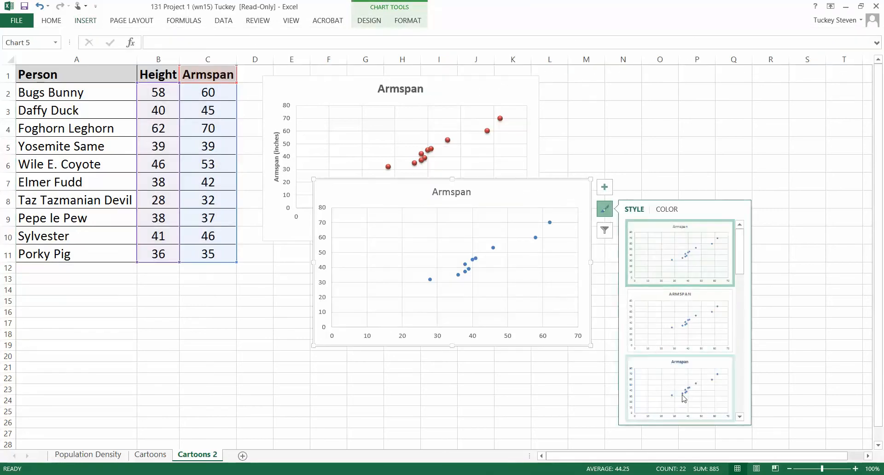
left_click(688, 376)
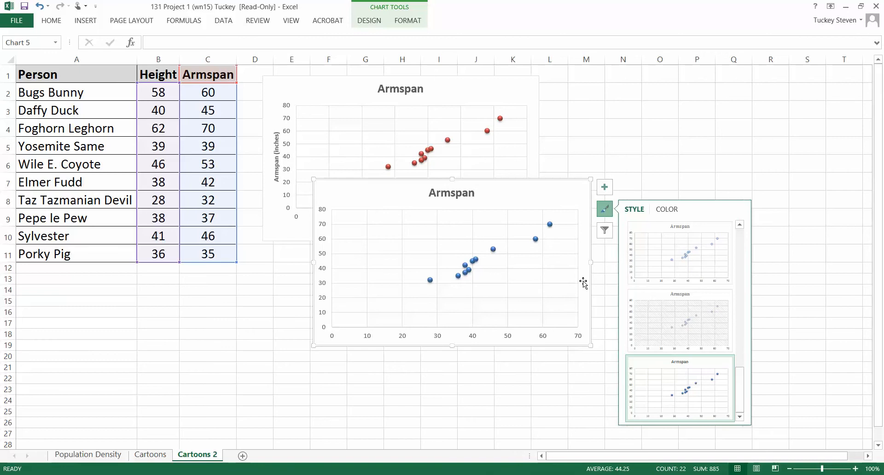
left_click(666, 210)
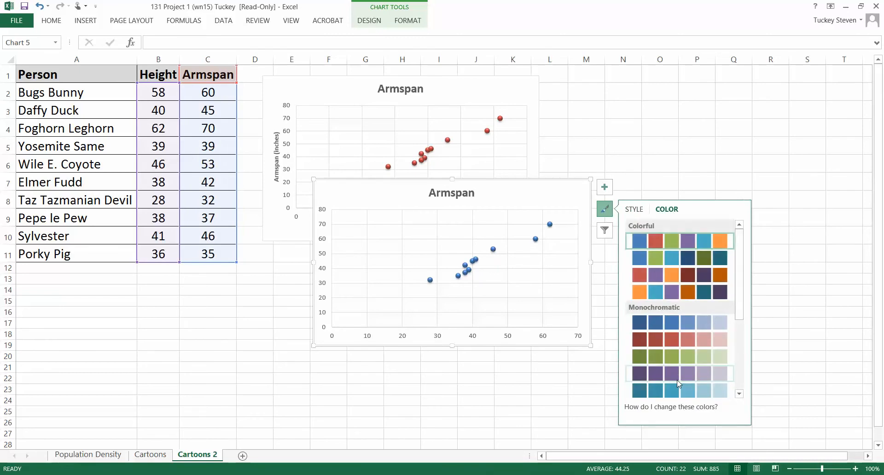
left_click(680, 375)
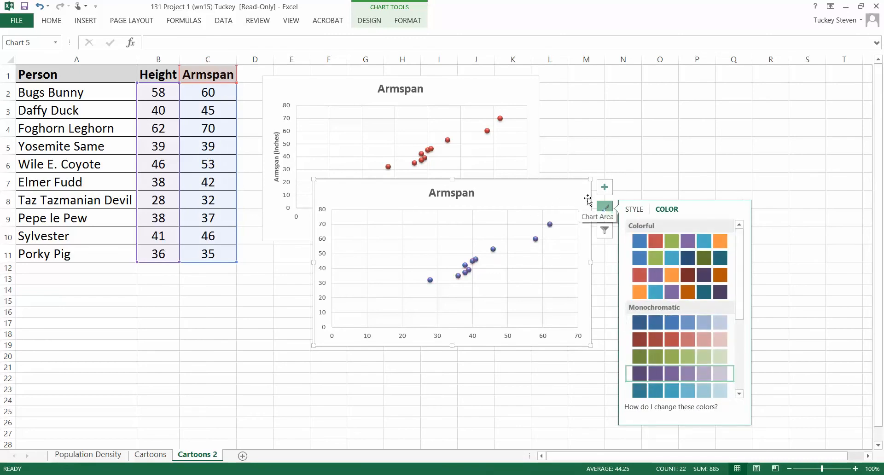
Add axis titles to the second Armspan chart and set the vertical one to "Armspan (inches)".
left_click(605, 187)
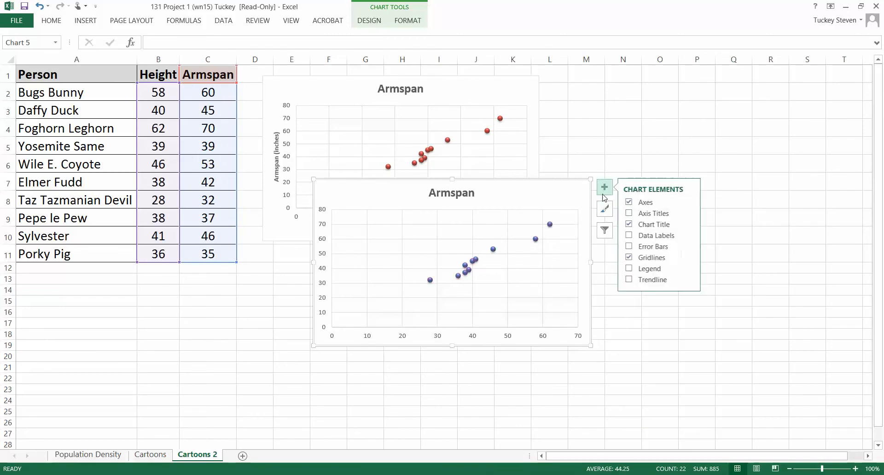
left_click(629, 213)
left_click(326, 270)
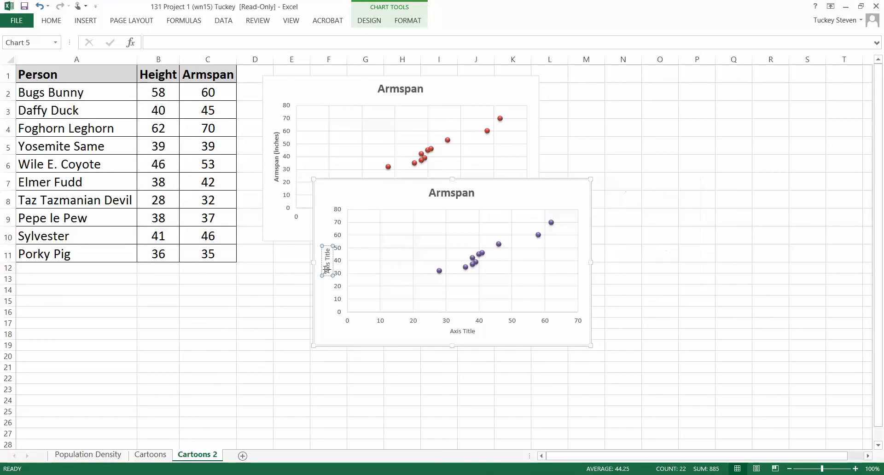
type("Armspan (inches)")
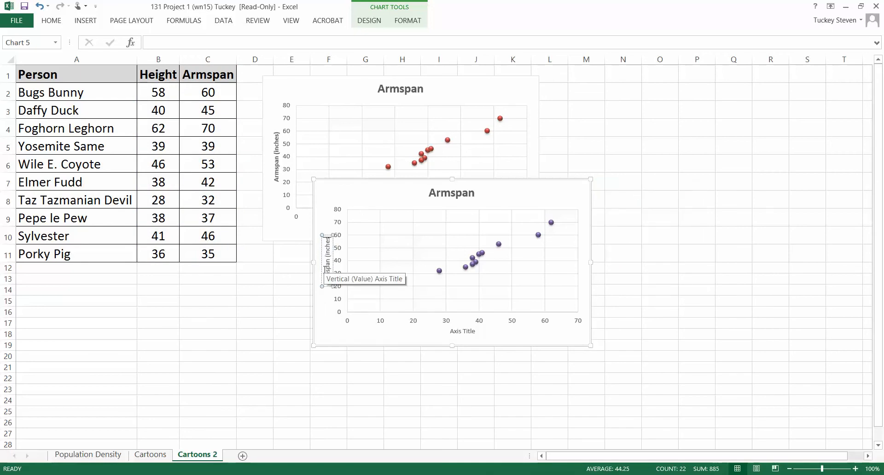
Replace the horizontal axis title of the second Armspan chart with "Height (inches)".
left_click(463, 331)
double_click(464, 331)
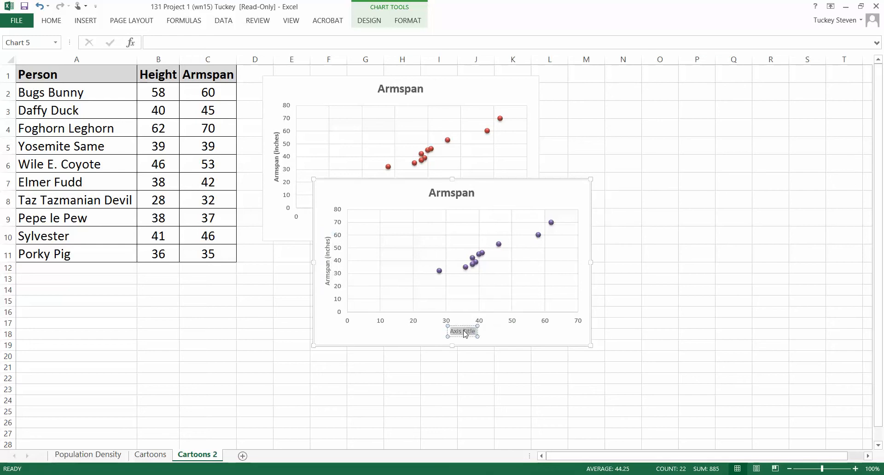
type("Height (inches")
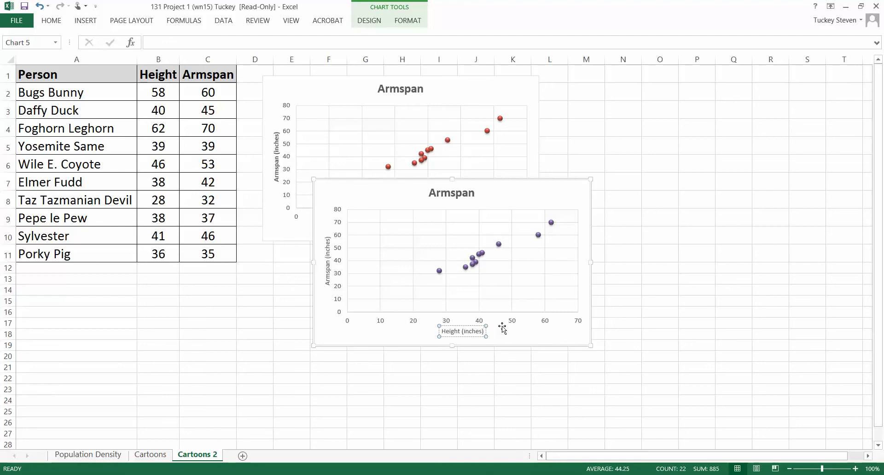
Set the "Height (inches)" axis title of the second Armspan chart to font size 11 and bold.
key("Escape")
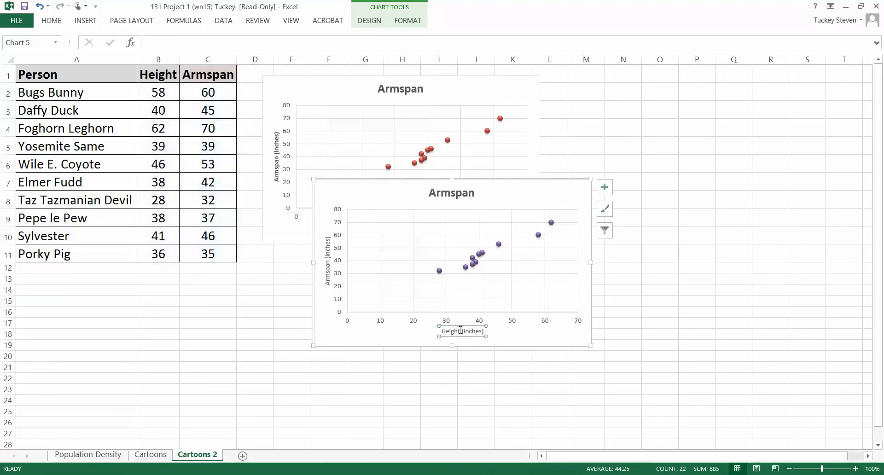
left_click(57, 20)
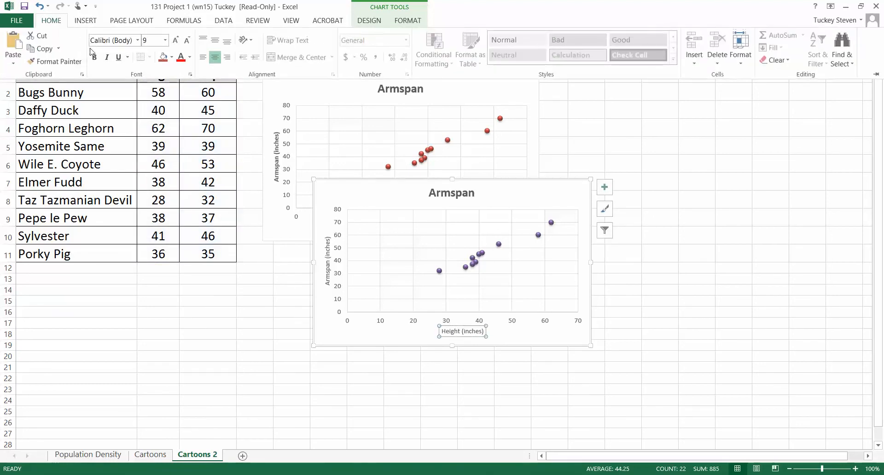
left_click(145, 41)
type("11")
key("Return")
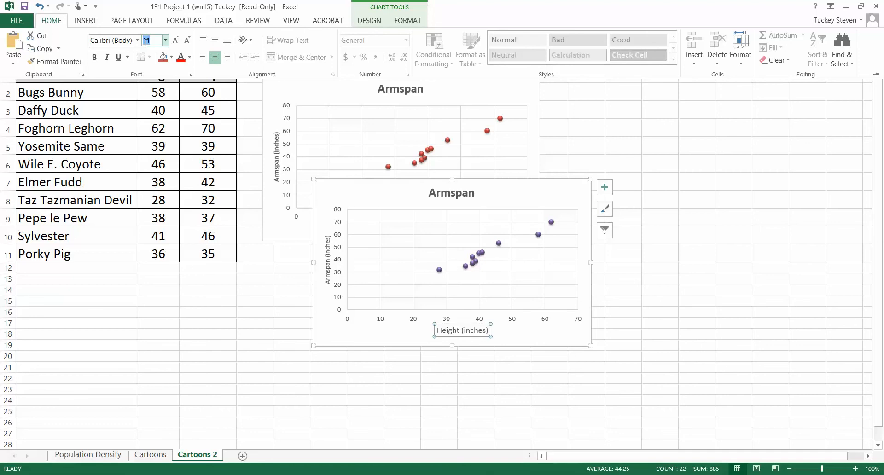
left_click(97, 59)
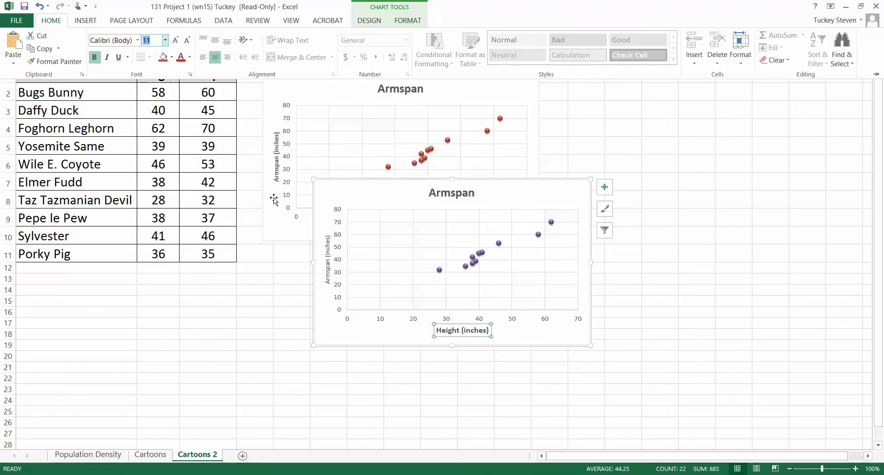
Make the vertical "Armspan (inches)" axis title of the second Armspan chart bold.
left_click(316, 255)
left_click(327, 258)
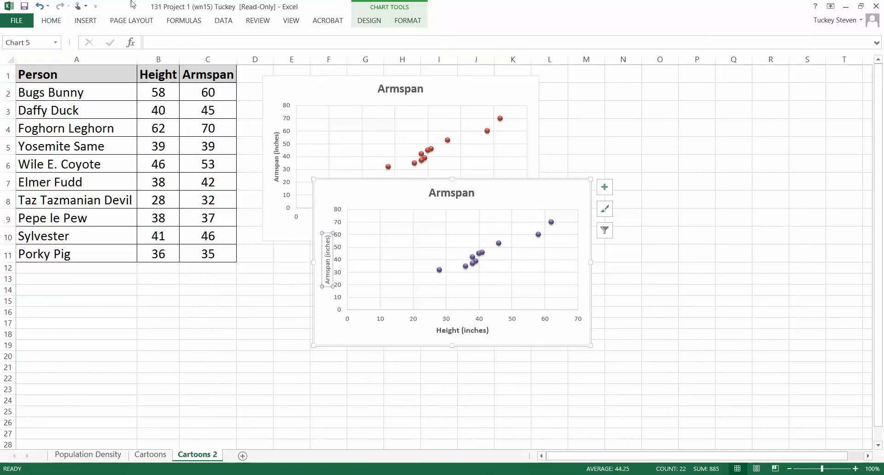
left_click(51, 20)
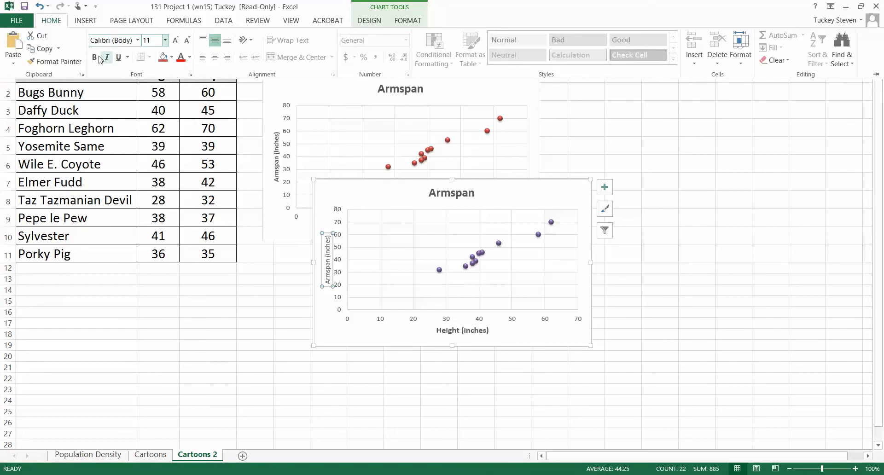
left_click(350, 191)
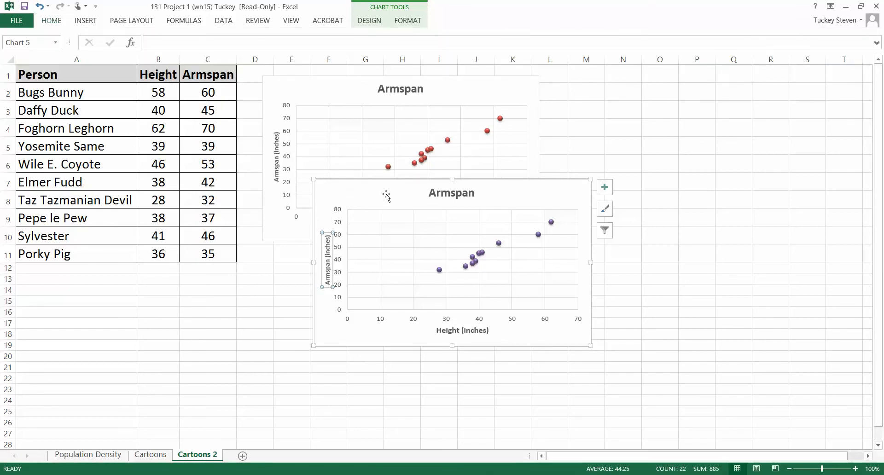
Move the purple Armspan chart off the red one, placing it alongside at the same height, and deselect it.
left_click_drag(387, 195, 492, 109)
left_click_drag(352, 133, 614, 80)
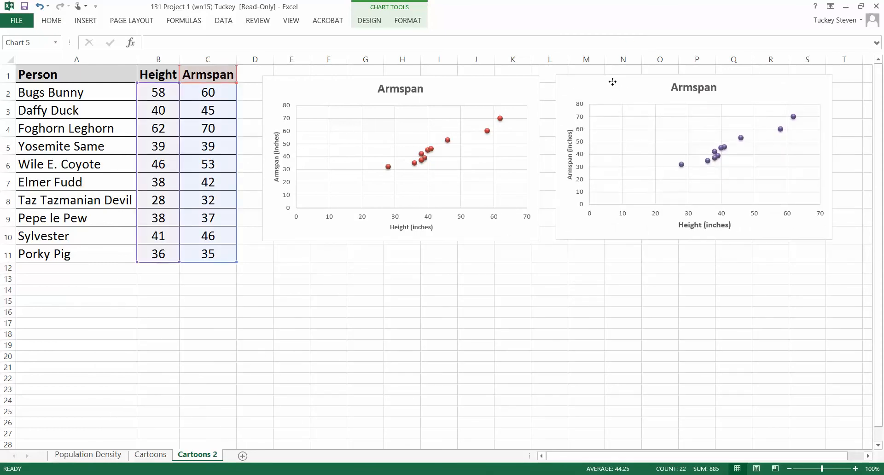
left_click(385, 288)
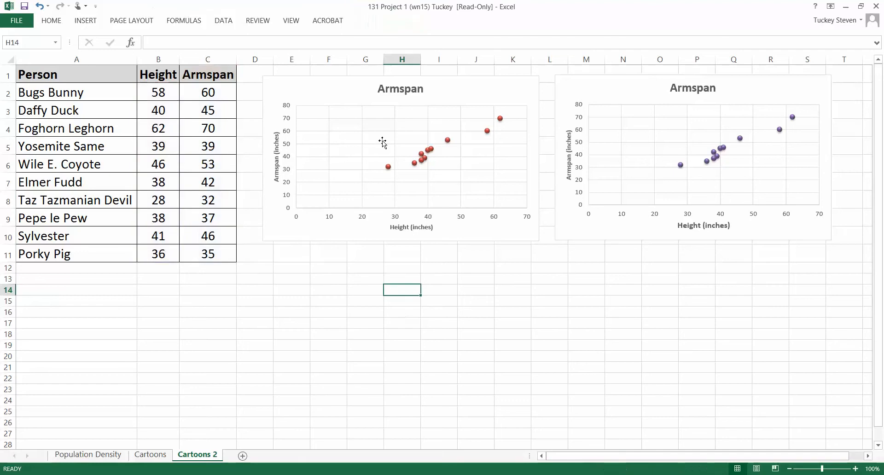
Insert a third markers-only scatter chart from the Height and Armspan data in B1:C11 and place it directly below the red chart.
left_click(85, 20)
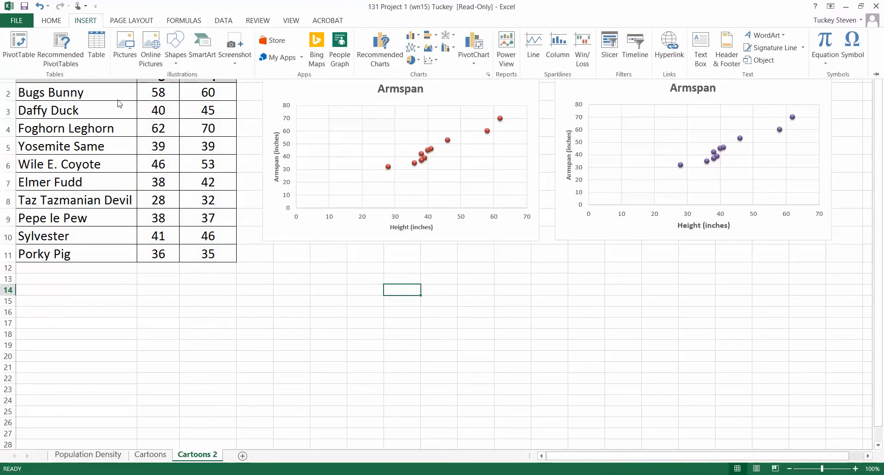
left_click(158, 74)
left_click_drag(157, 75, 189, 250)
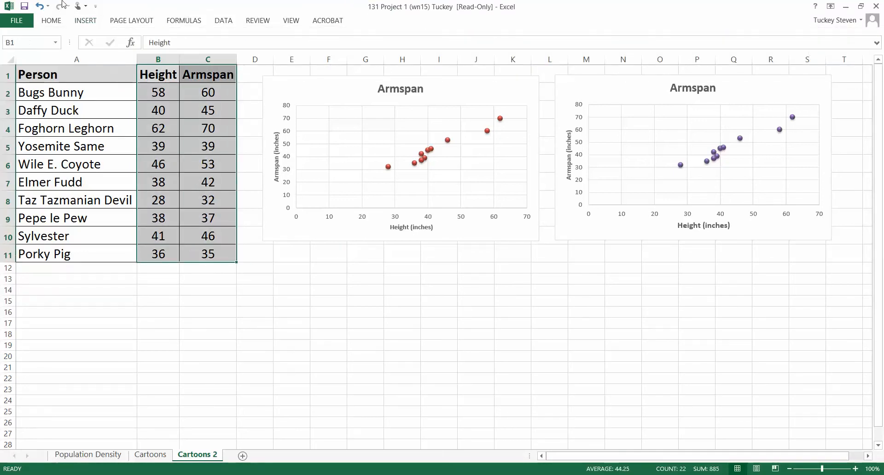
left_click(85, 21)
left_click(431, 59)
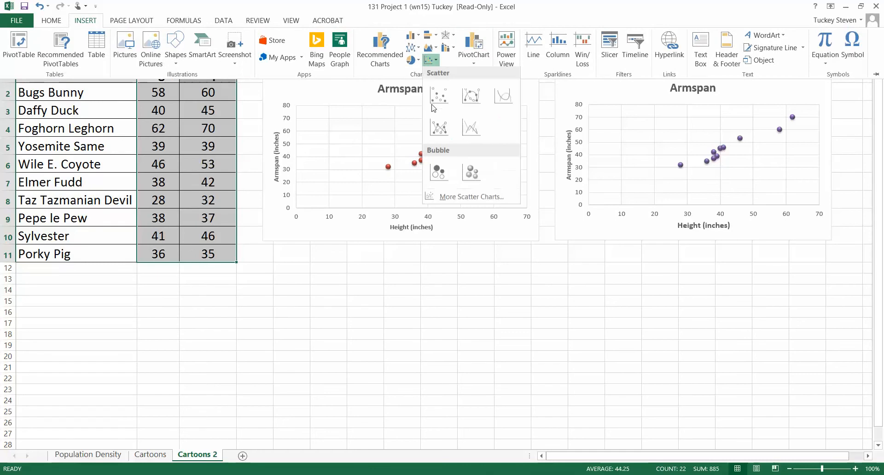
left_click(439, 98)
mouse_move(517, 213)
left_mouse_down()
mouse_move(544, 257)
mouse_move(474, 264)
left_mouse_up()
Apply the shaded round-marker style used on the other charts and the teal monochromatic palette to the third Armspan chart.
left_click(556, 274)
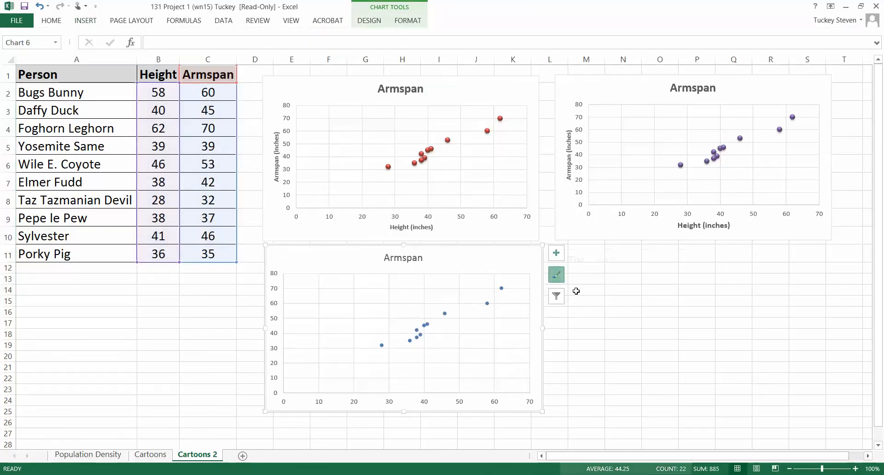
scroll(626, 359, "down", 5)
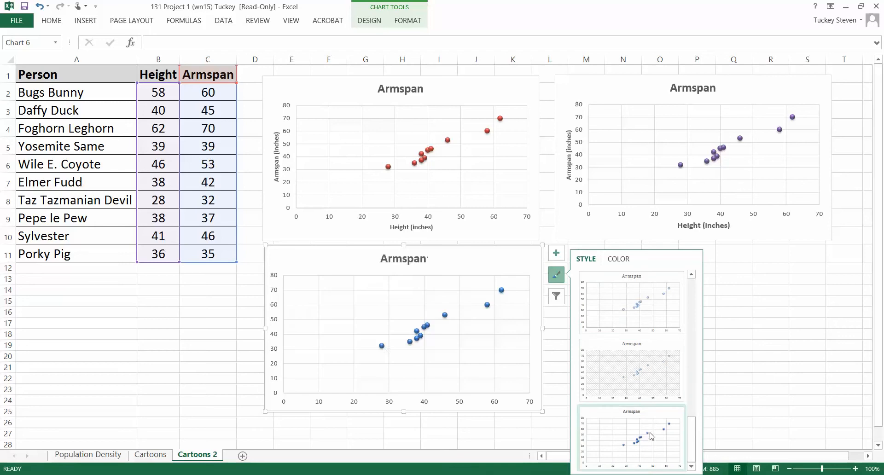
left_click(632, 306)
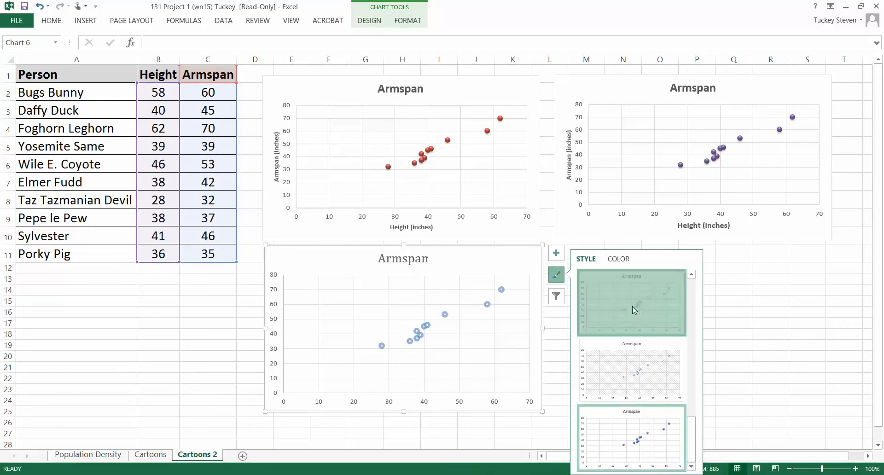
left_click(632, 420)
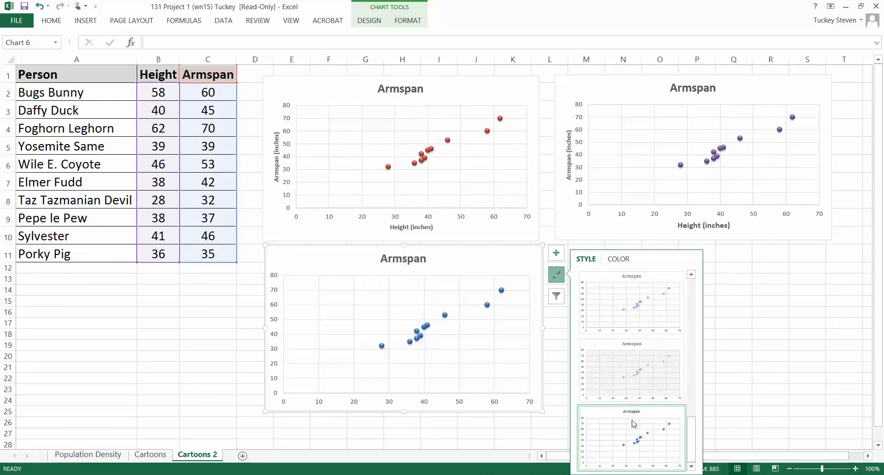
left_click(618, 259)
scroll(680, 378, "down", 3)
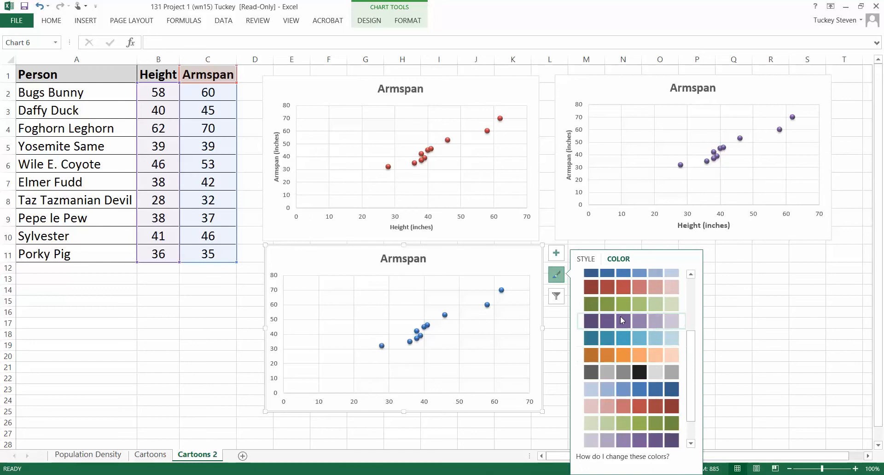
left_click(619, 341)
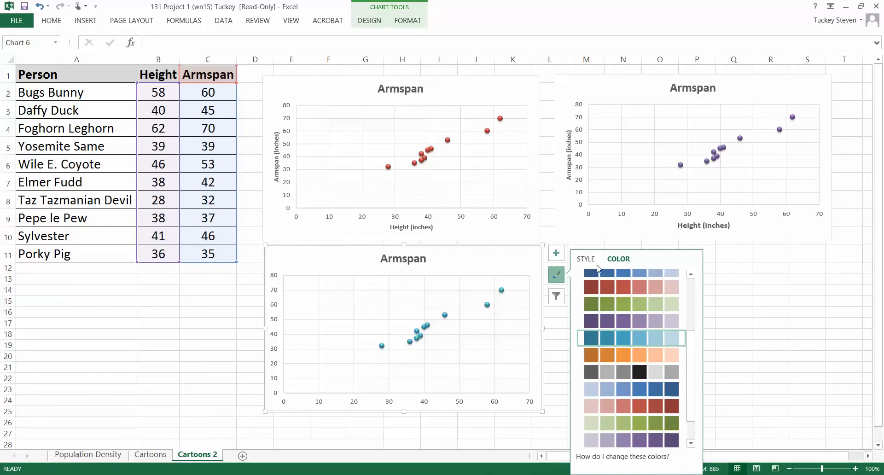
Add axis titles to the third Armspan chart and paste "Armspan (inches)" as the vertical one.
left_click(556, 253)
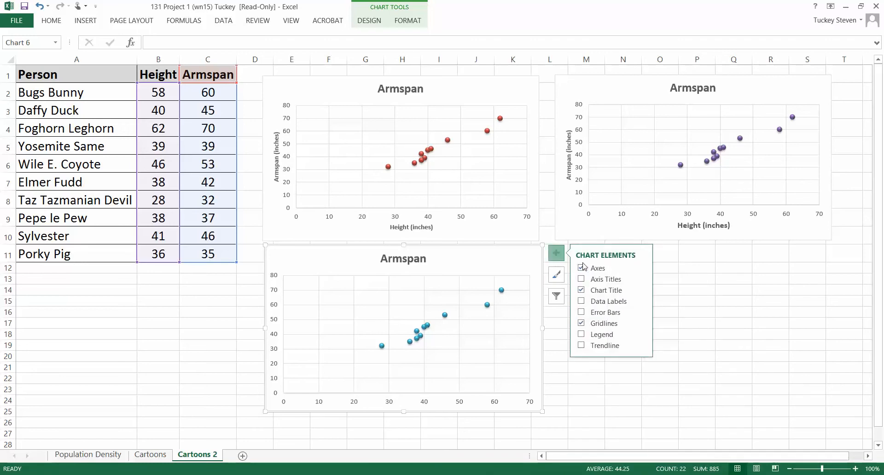
left_click(585, 280)
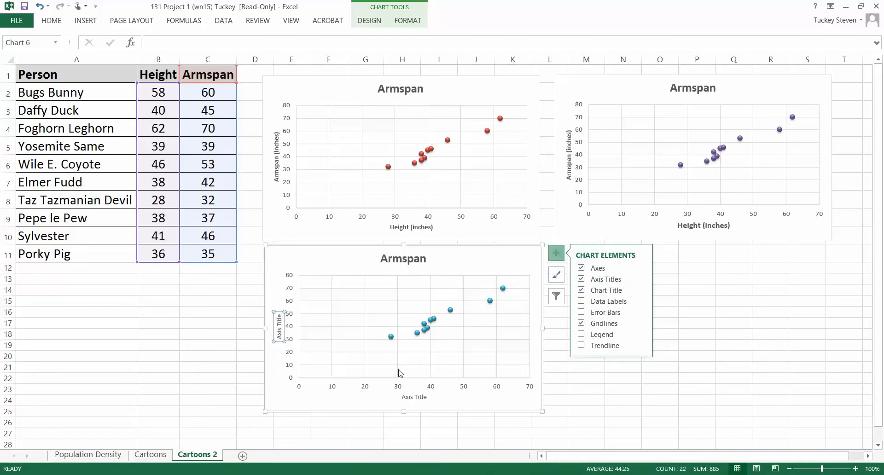
triple_click(279, 330)
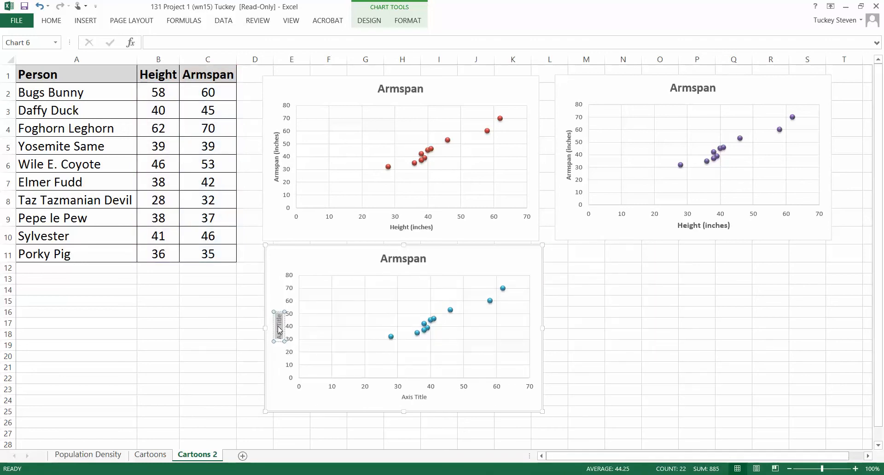
type("Armspan (inches)")
left_click(356, 353)
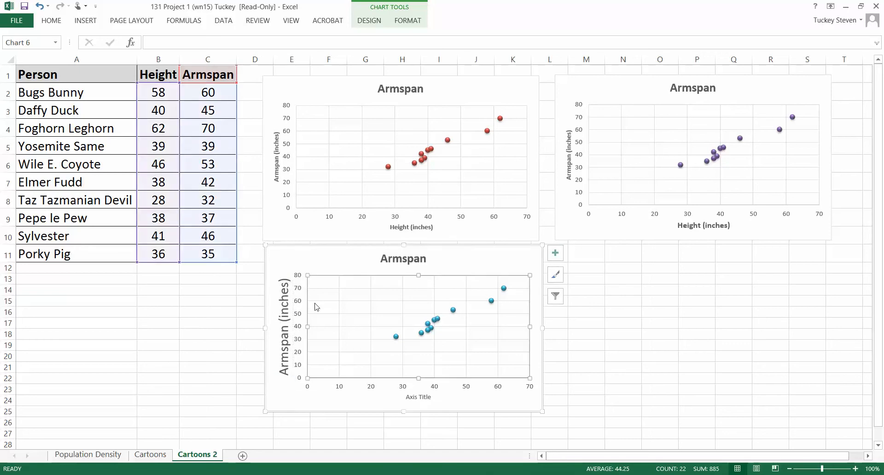
Set the vertical axis title of the third Armspan chart to font size 12 and bold.
left_click(280, 299)
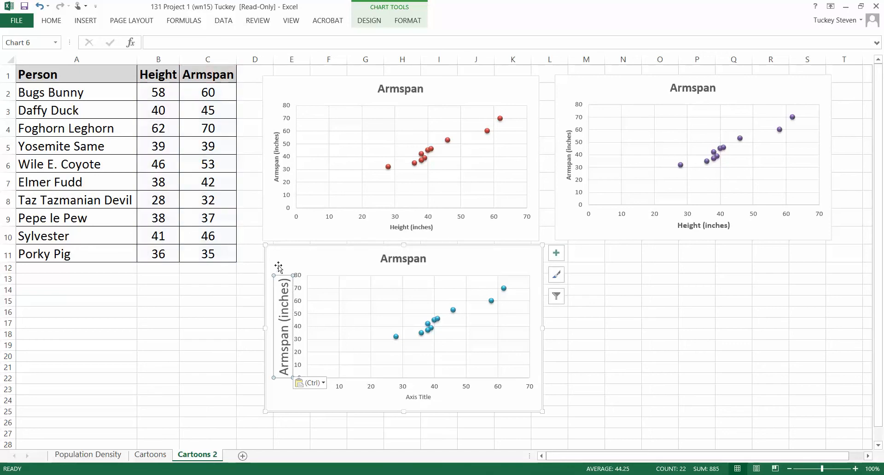
left_click(51, 20)
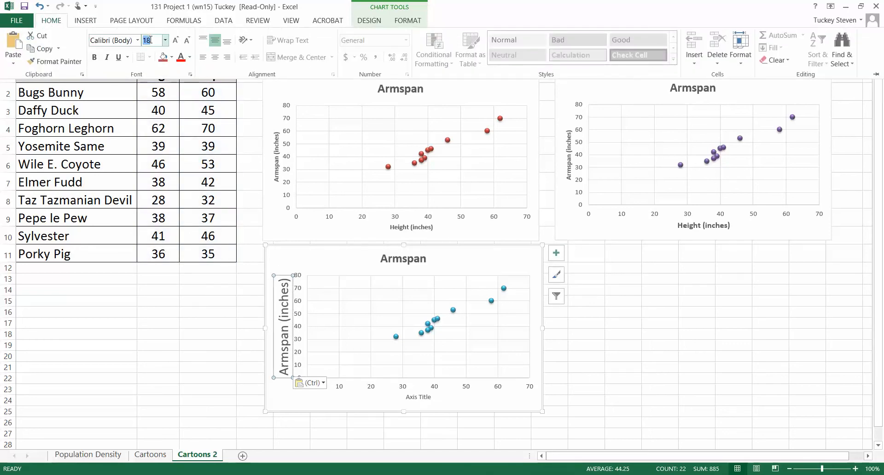
type("12")
key("Return")
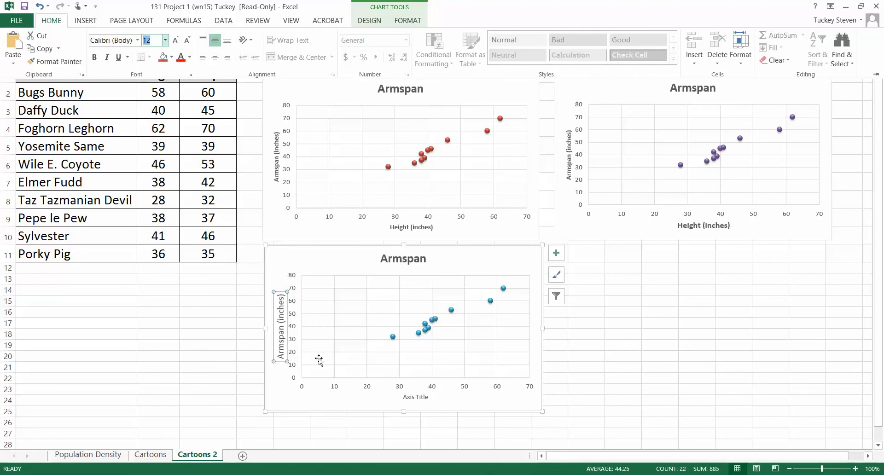
left_click(94, 57)
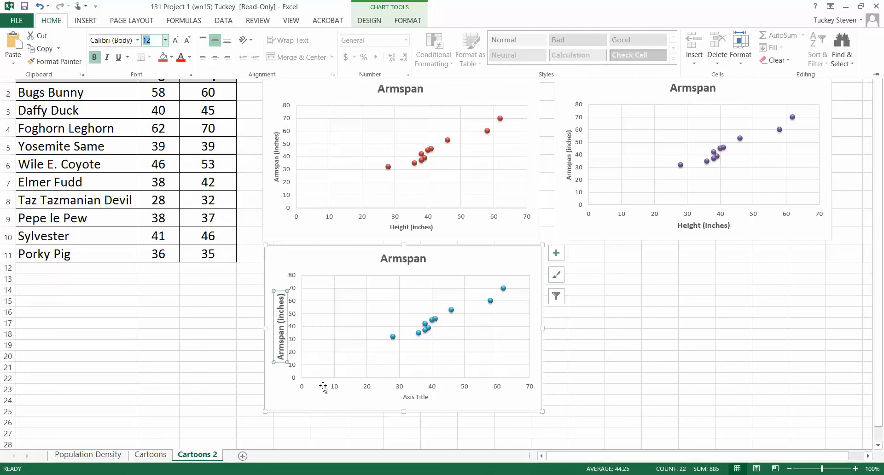
Replace the horizontal axis title of the third Armspan chart with "Height (inches)", reusing the copied Armspan title text.
left_click(394, 400)
left_click(406, 398)
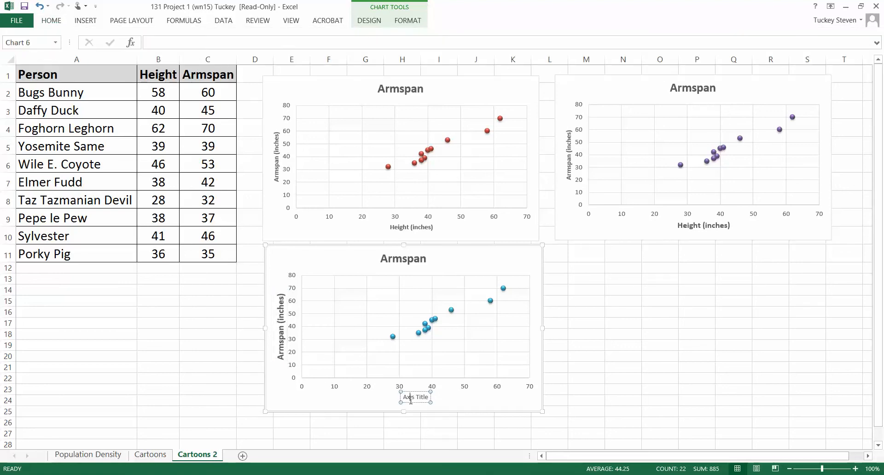
type("Armspan (inches)")
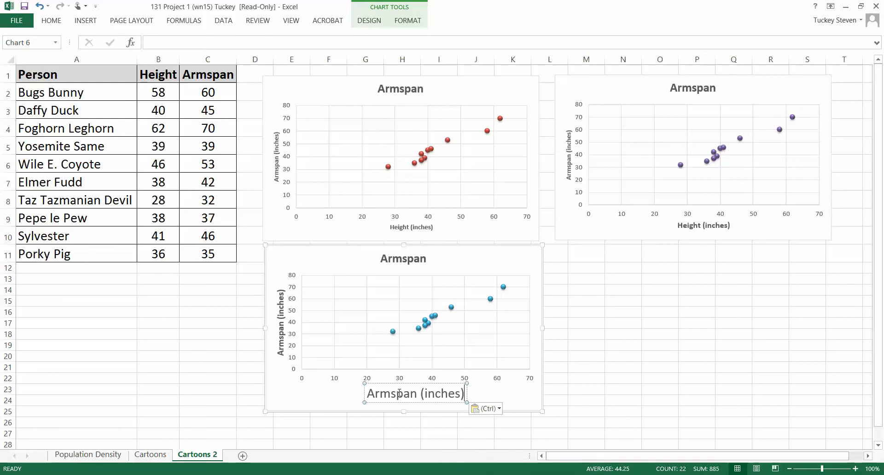
double_click(400, 396)
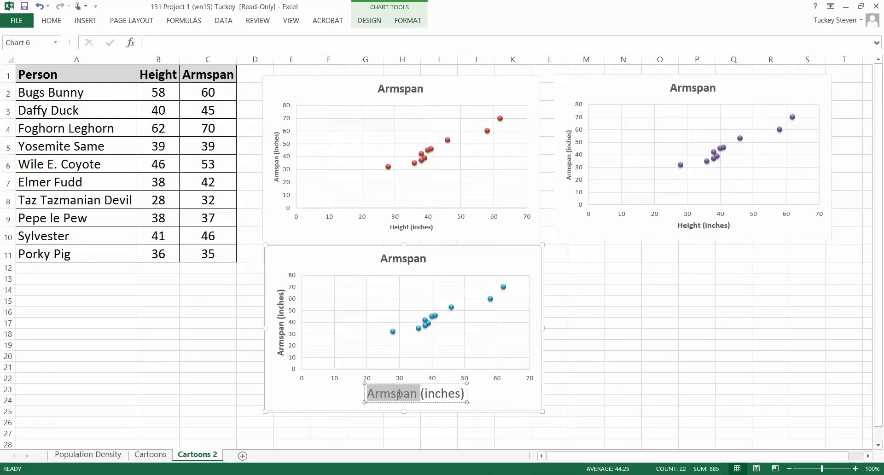
type("Height")
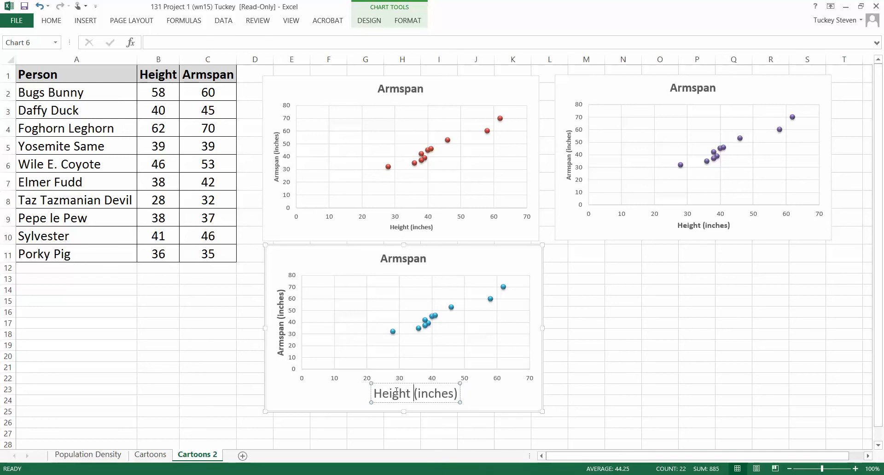
Set the "Height (inches)" axis title of the third Armspan chart to font size 12 and bold, then deselect the chart.
left_click_drag(377, 394, 455, 392)
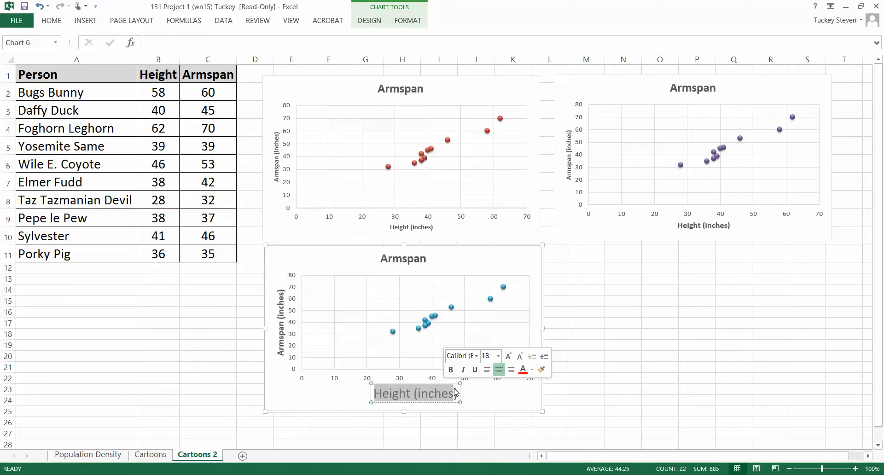
left_click(58, 22)
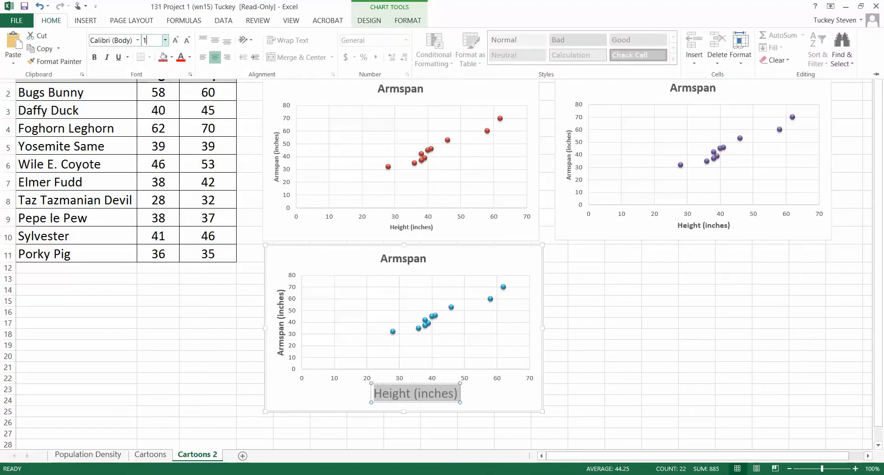
type("12")
key("Return")
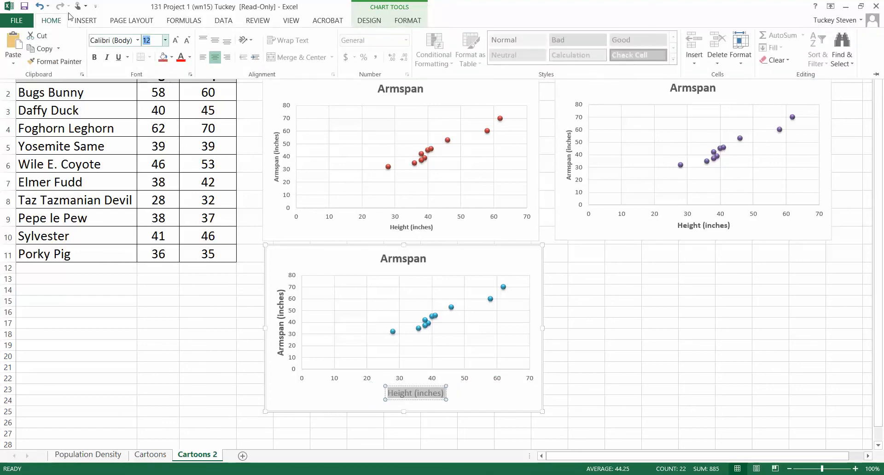
left_click(94, 57)
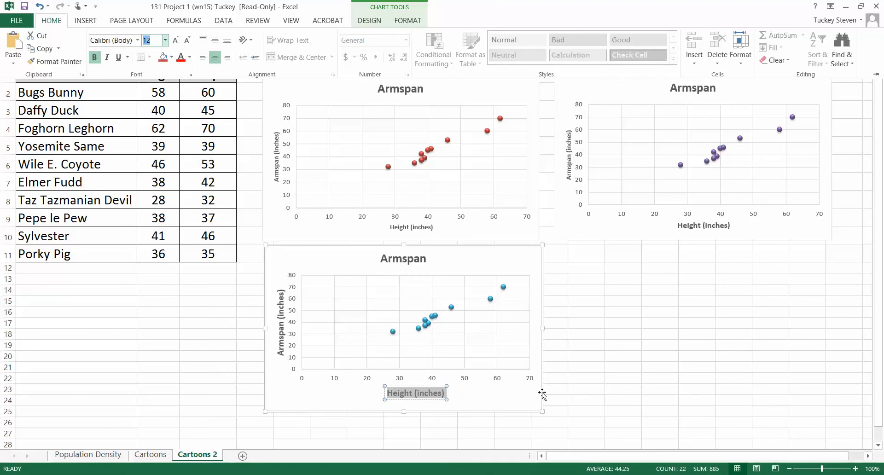
left_click(580, 380)
left_click(625, 286)
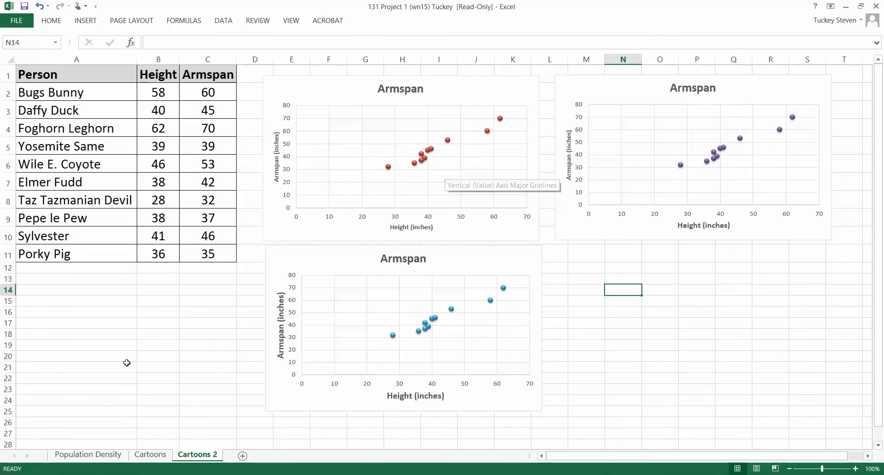
left_click(109, 456)
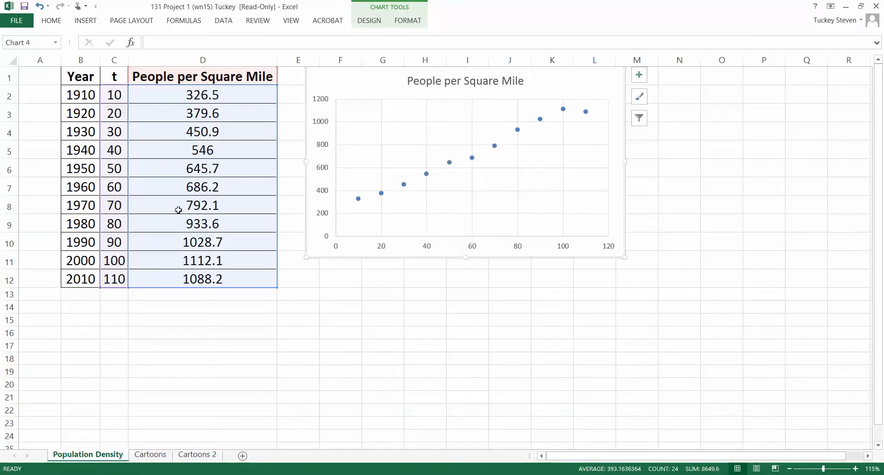
left_click(190, 456)
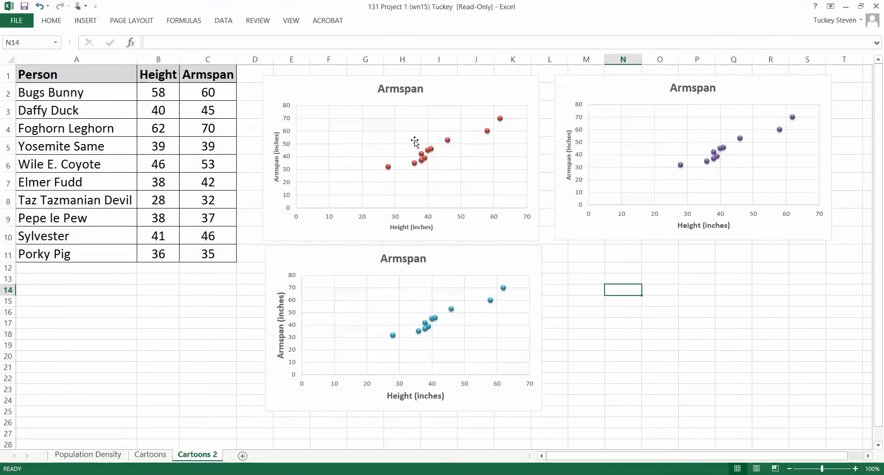
Add a linear trendline to the red Armspan chart, displaying its equation and R-squared value, and close the formatting options.
left_click(421, 152)
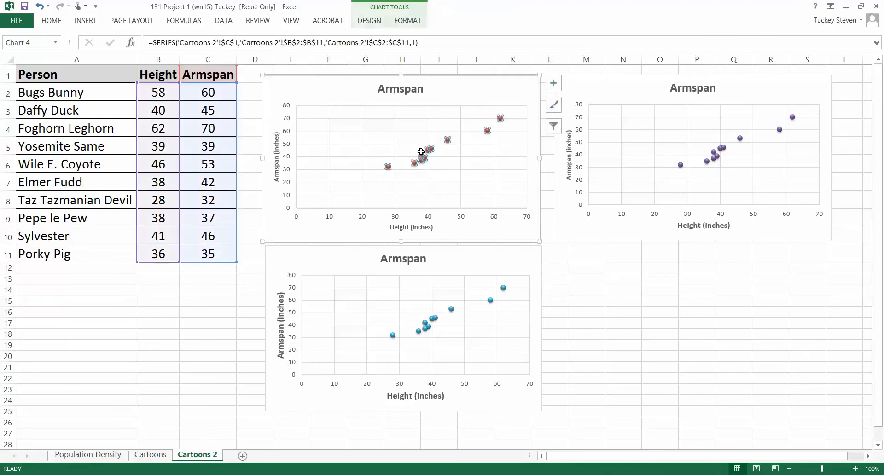
right_click(421, 152)
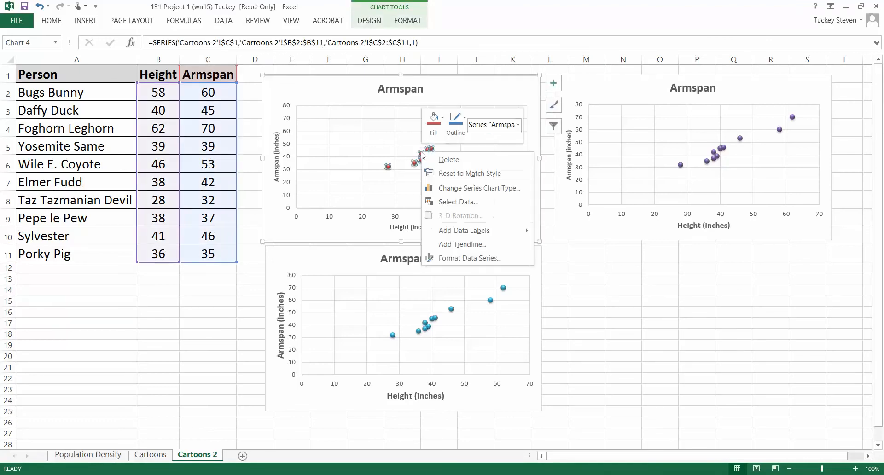
left_click(442, 245)
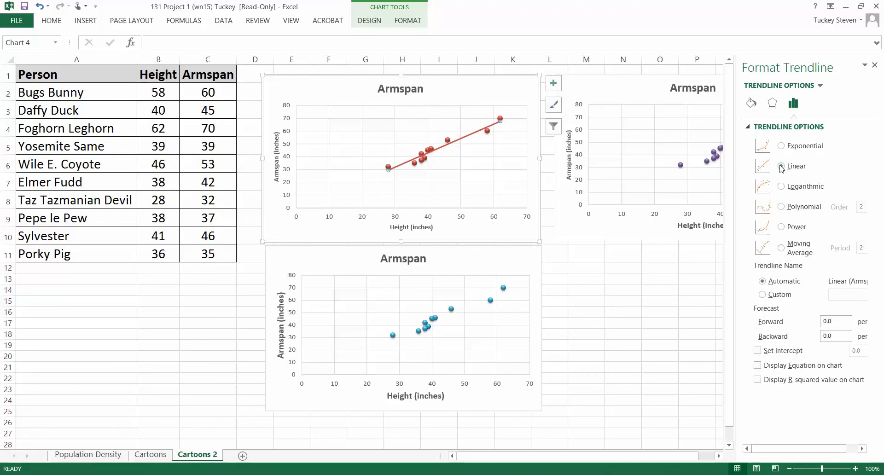
left_click(757, 366)
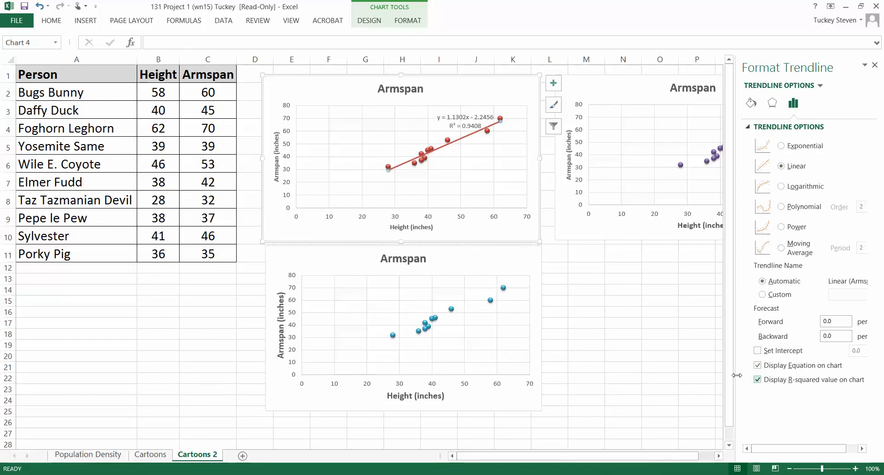
left_click(684, 368)
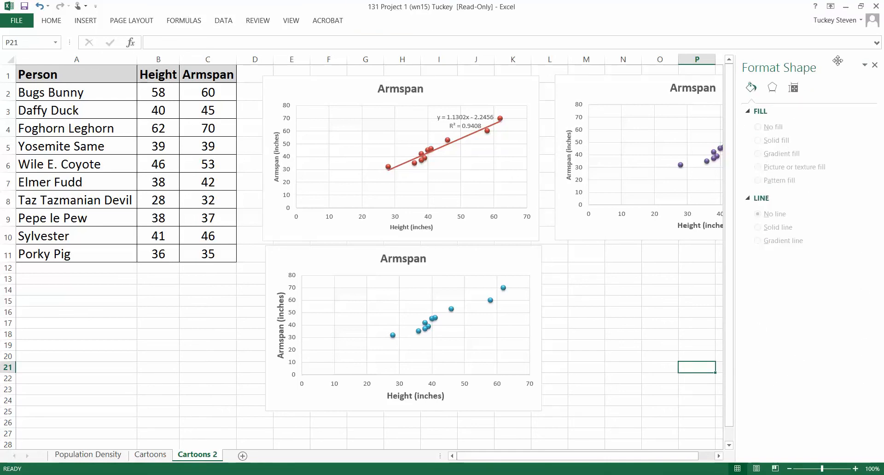
left_click(873, 67)
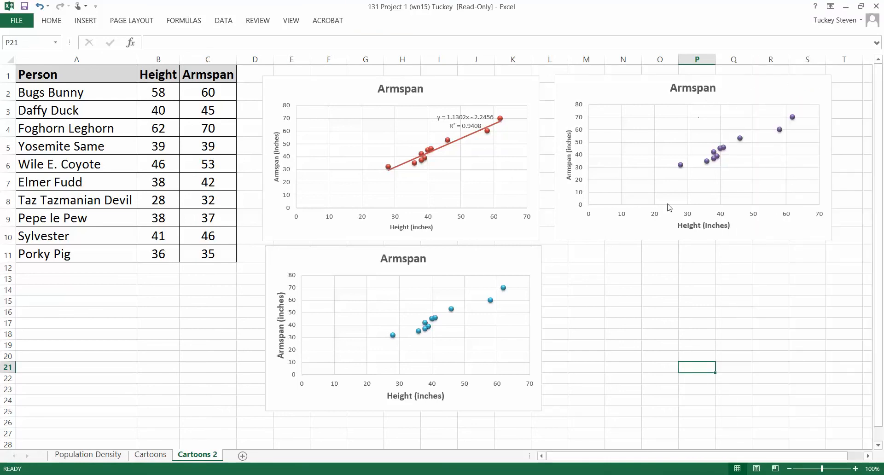
Add an exponential trendline to the purple Armspan chart, displaying its equation and R-squared value on the chart.
left_click_drag(702, 456, 717, 456)
left_click(559, 166)
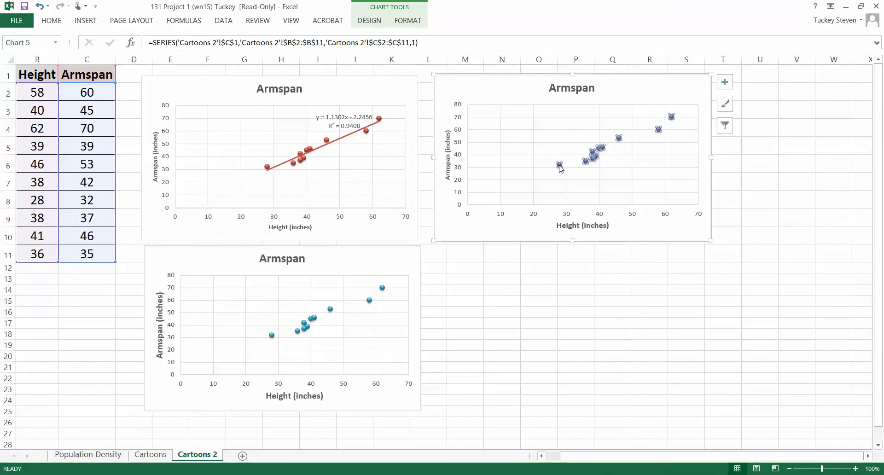
right_click(560, 167)
left_click(573, 256)
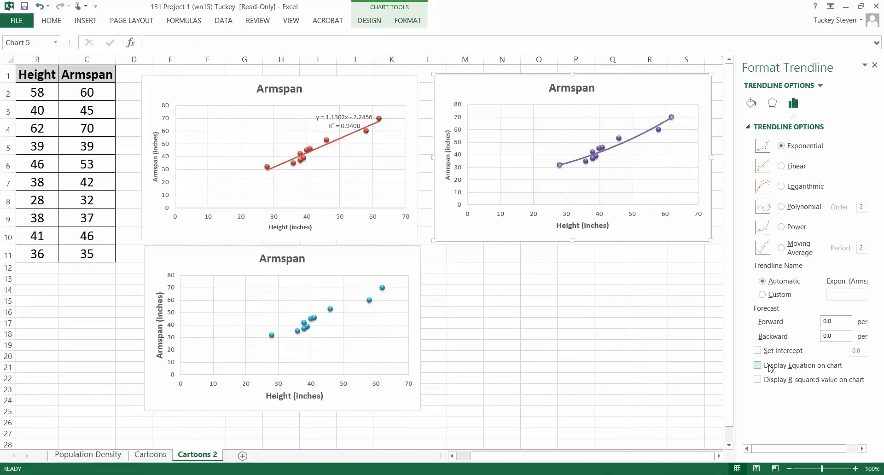
left_click(758, 380)
left_click(647, 367)
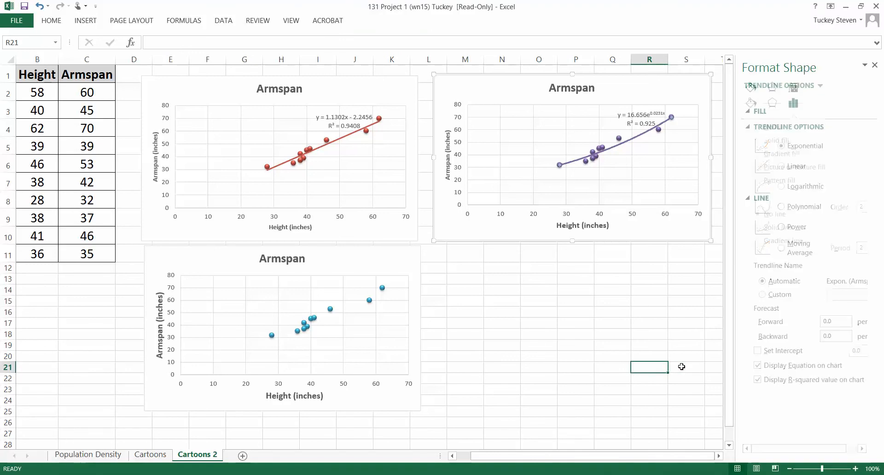
Add a polynomial trendline of order 2 to the blue Armspan chart.
left_click(316, 324)
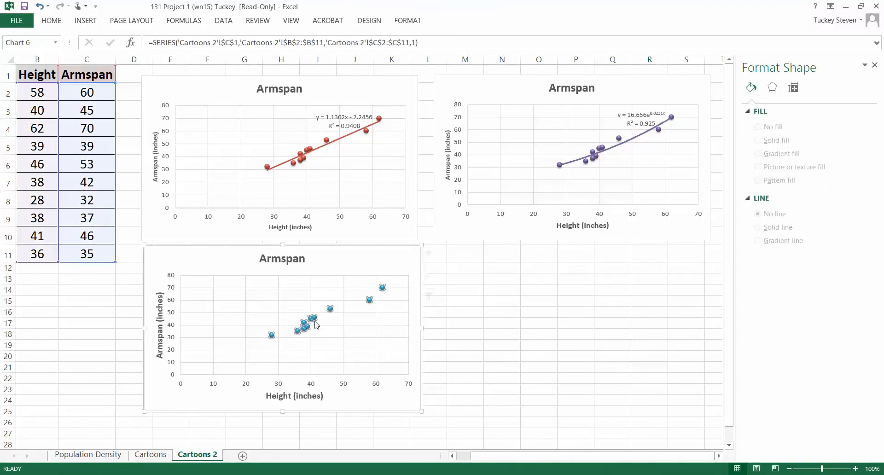
right_click(315, 322)
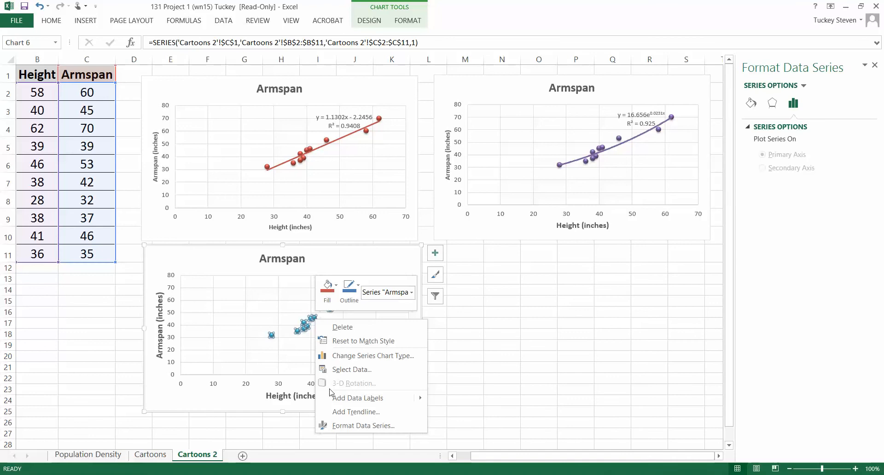
left_click(347, 412)
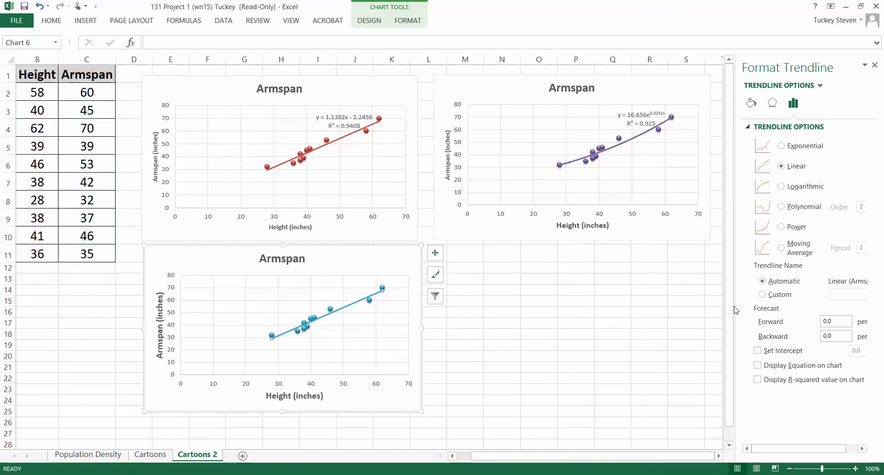
left_click(781, 208)
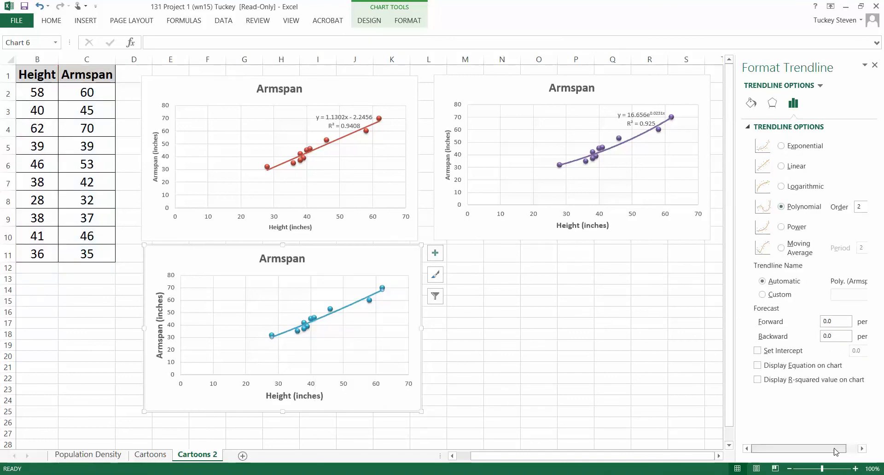
left_click_drag(831, 456, 837, 456)
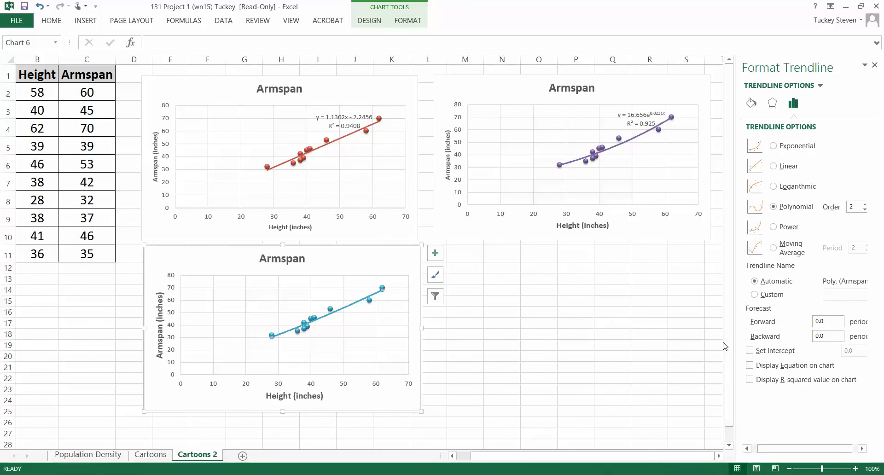
left_click(855, 205)
left_click(864, 204)
left_click(865, 210)
Display the polynomial trendline's equation and R-squared value on the blue Armspan chart, then close the formatting options.
left_click(750, 365)
left_click(750, 379)
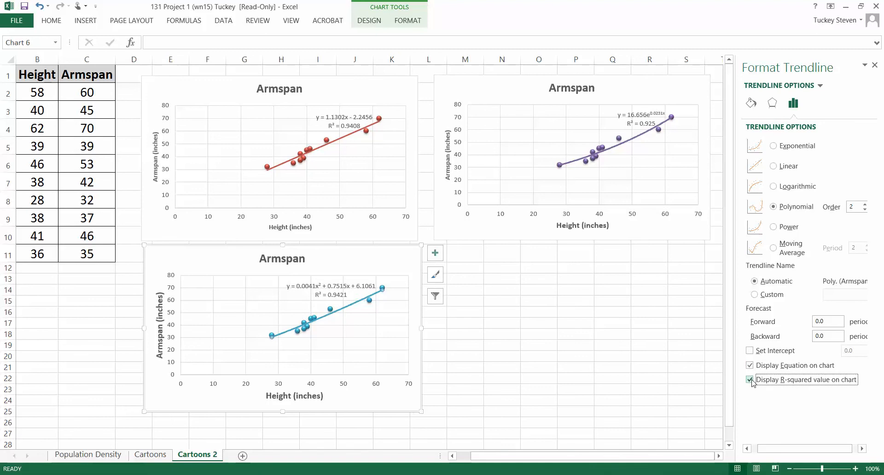
left_click(587, 335)
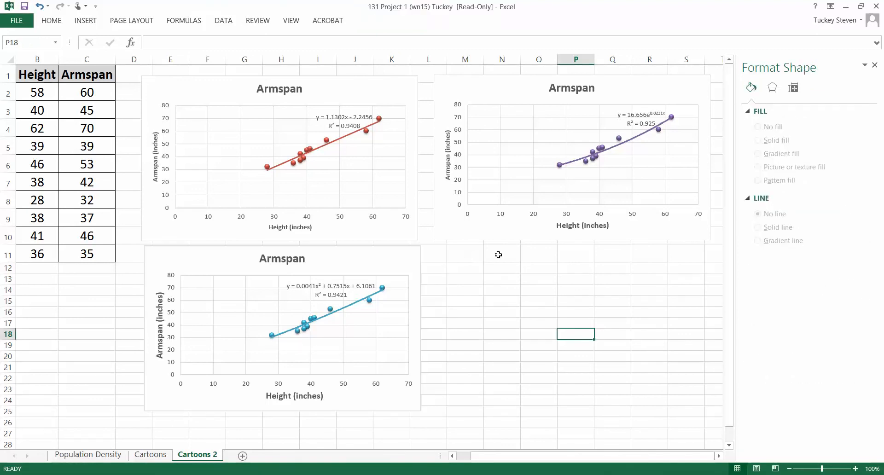
left_click(875, 65)
left_click(502, 289)
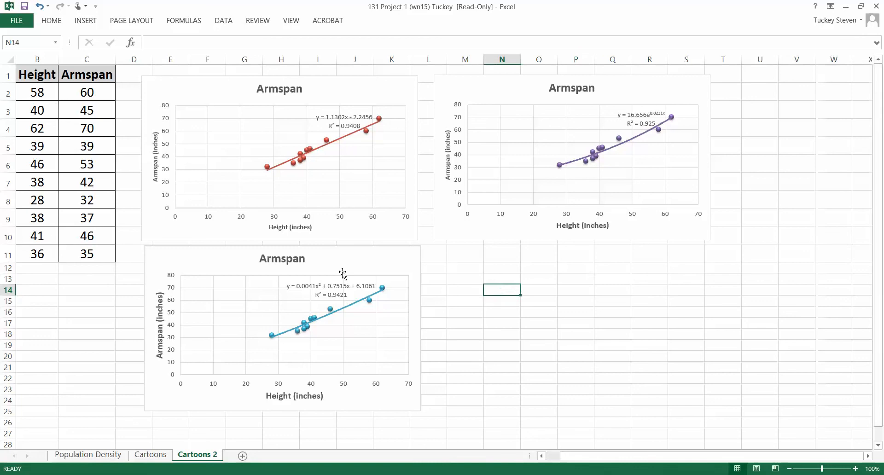
Move the blue chart's trendline equation label slightly left, away from the data points, and set it to font size 11 and bold.
left_click(309, 287)
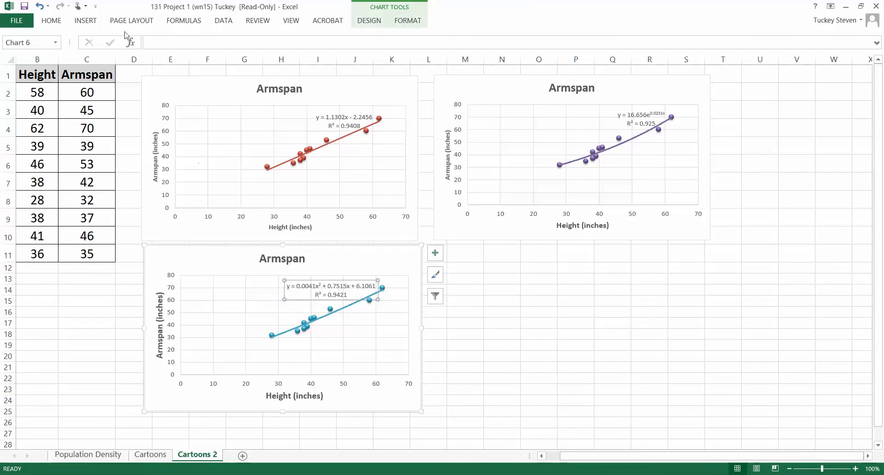
left_click(51, 21)
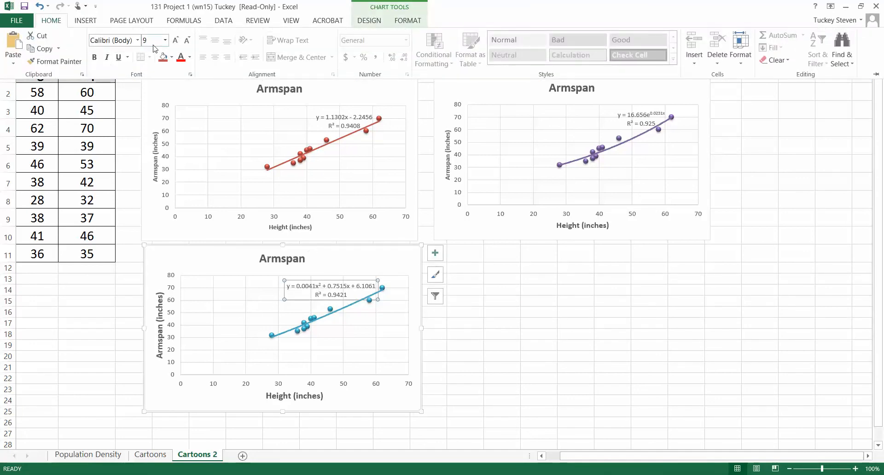
left_click(356, 280)
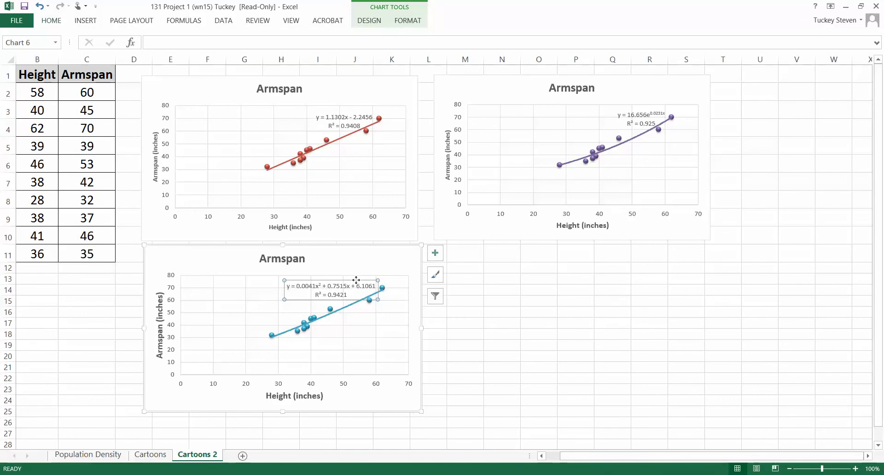
left_click_drag(348, 280, 341, 277)
left_click(51, 20)
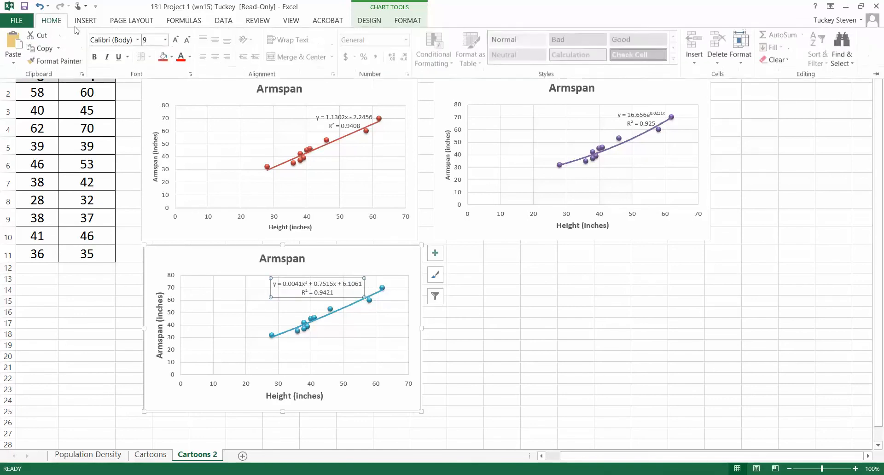
left_click(152, 41)
type("11")
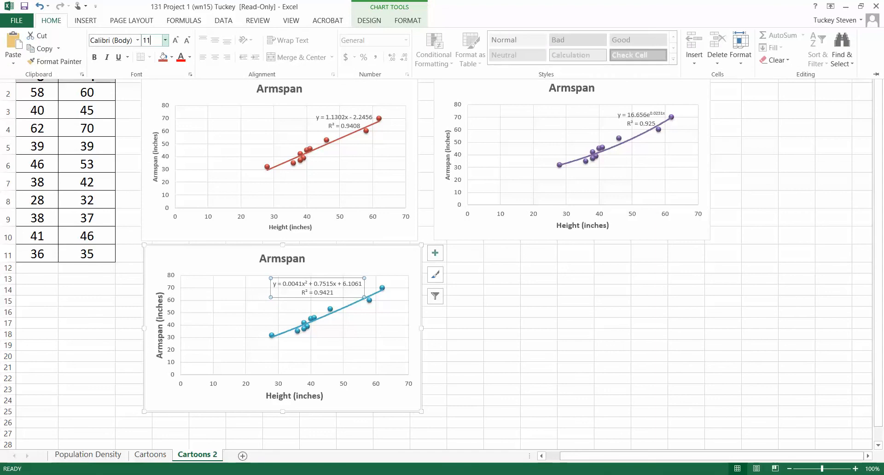
key("Return")
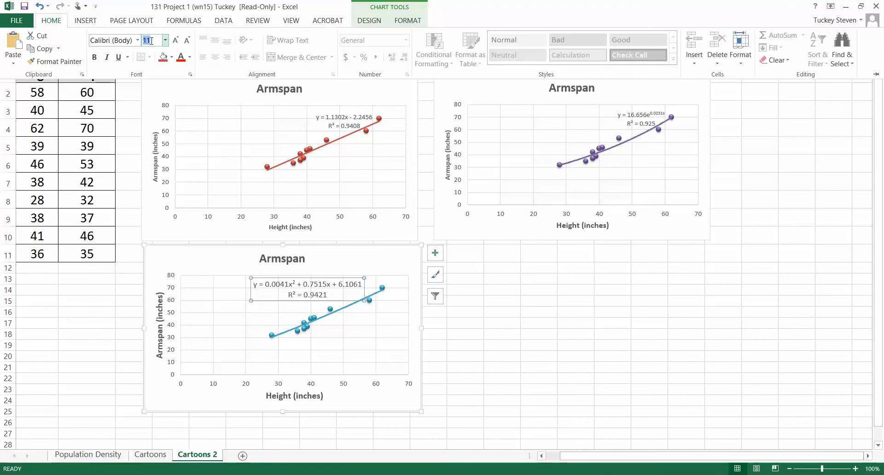
left_click(96, 57)
Set the red chart's trendline equation label to bold and font size 11, and move it slightly left, away from the trendline.
left_click(352, 115)
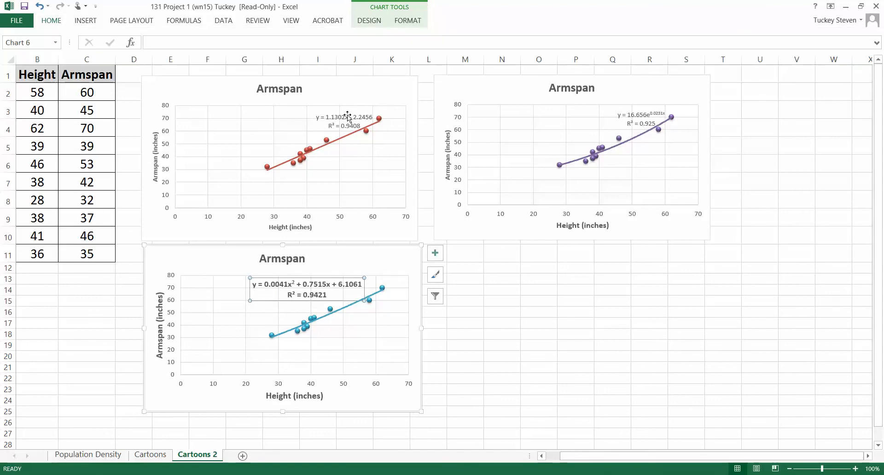
left_click(346, 115)
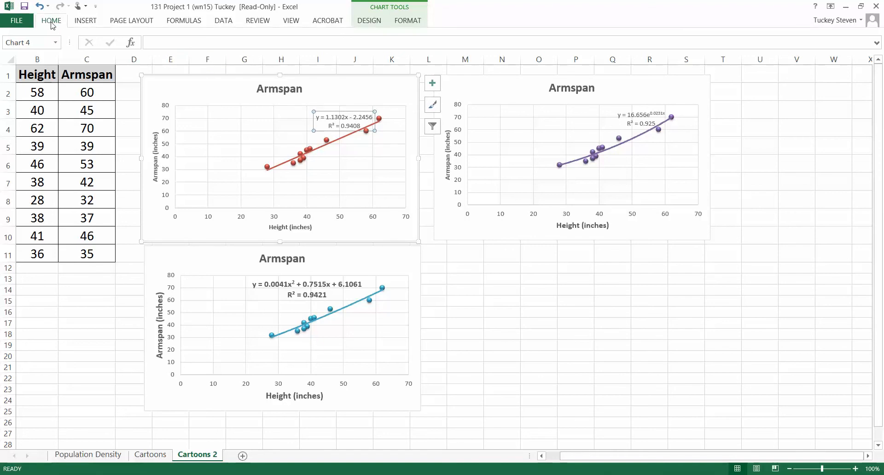
left_click(55, 22)
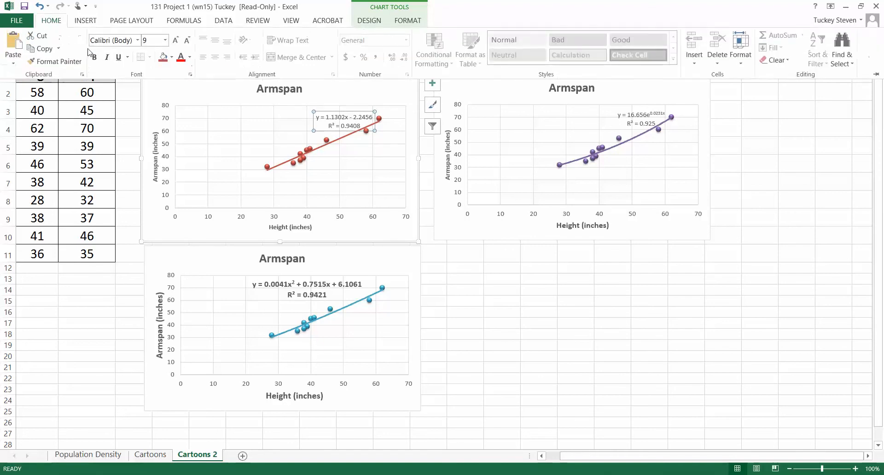
left_click(165, 40)
left_click(161, 98)
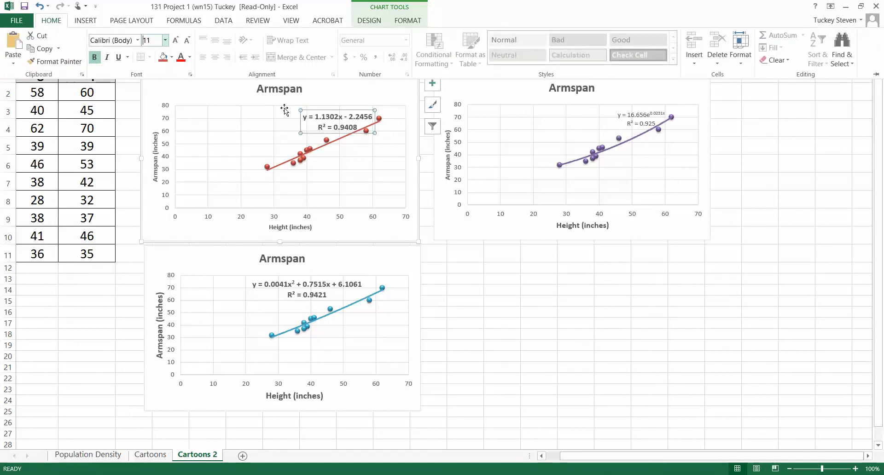
left_click(327, 109)
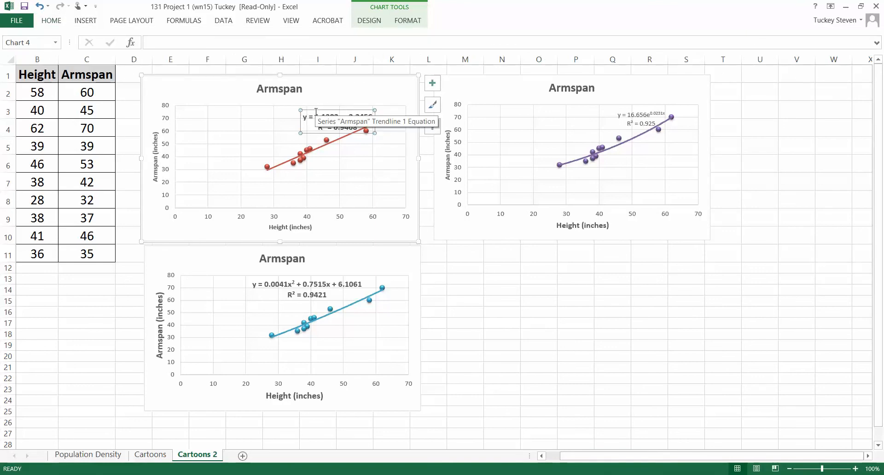
left_click_drag(315, 111, 305, 108)
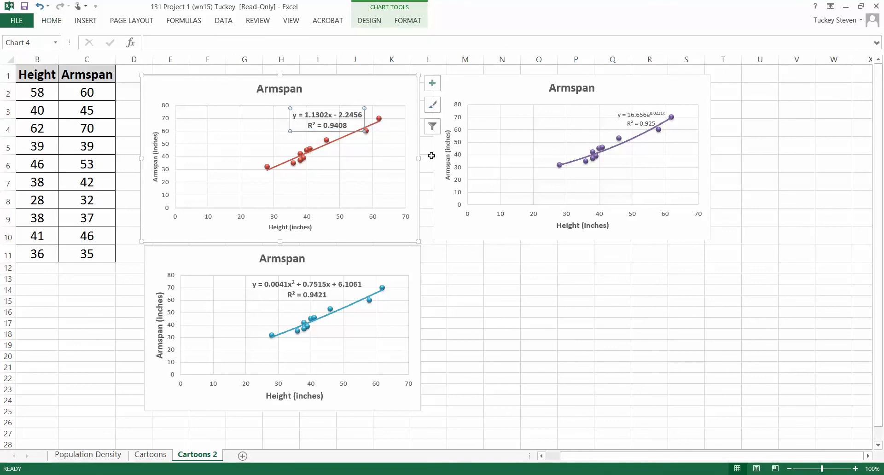
Make the purple chart's trendline equation label bold at font size 11 and move it slightly left, clear of the trendline.
left_click(633, 116)
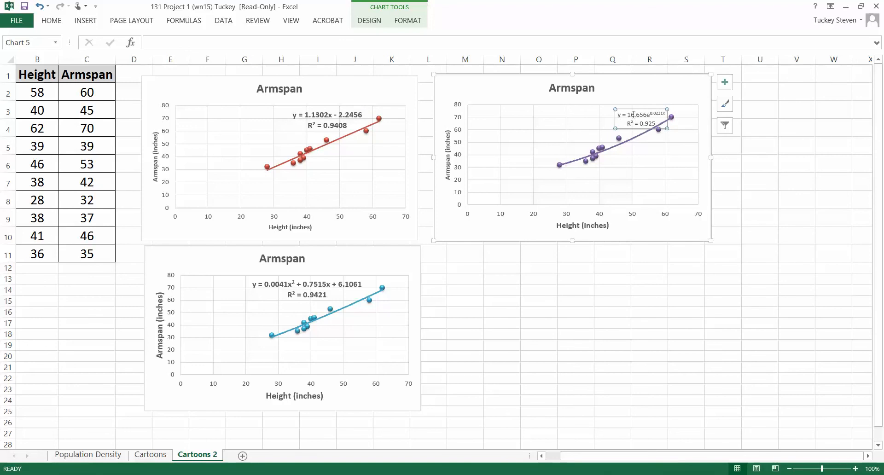
left_click(57, 22)
left_click(94, 57)
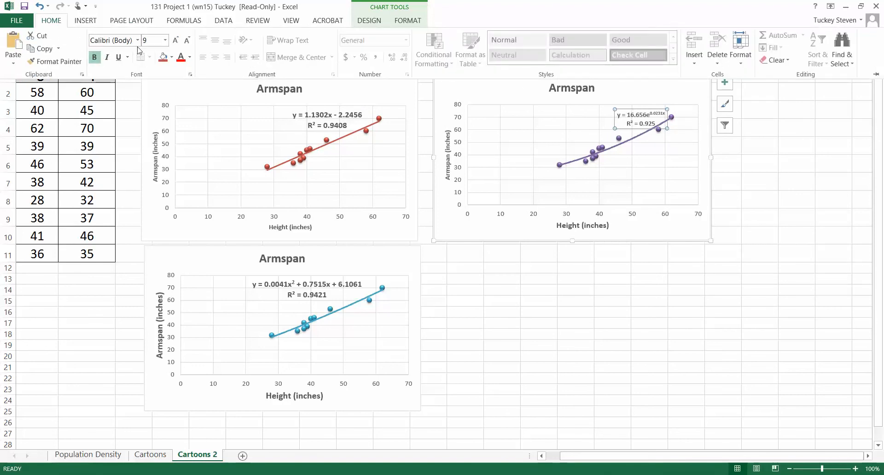
left_click(155, 40)
key("Return")
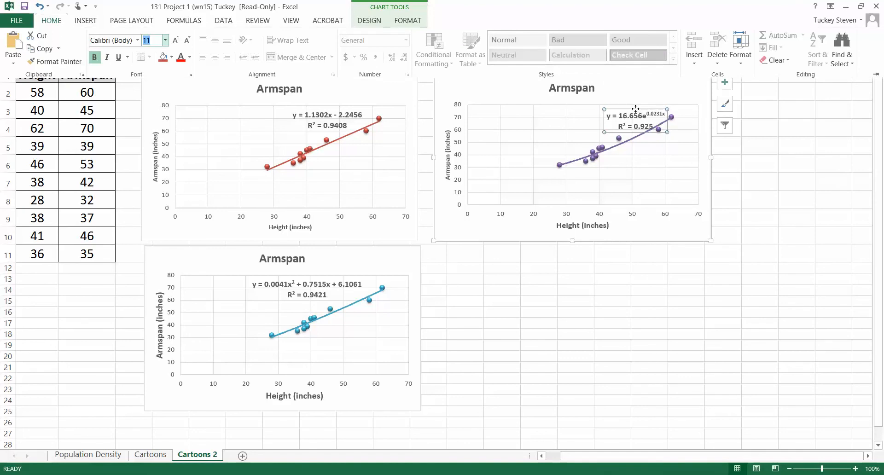
left_click(615, 107)
left_click_drag(630, 110, 613, 106)
Retitle the red chart as "Linear Model for Height vs. Armspan".
left_click(334, 86)
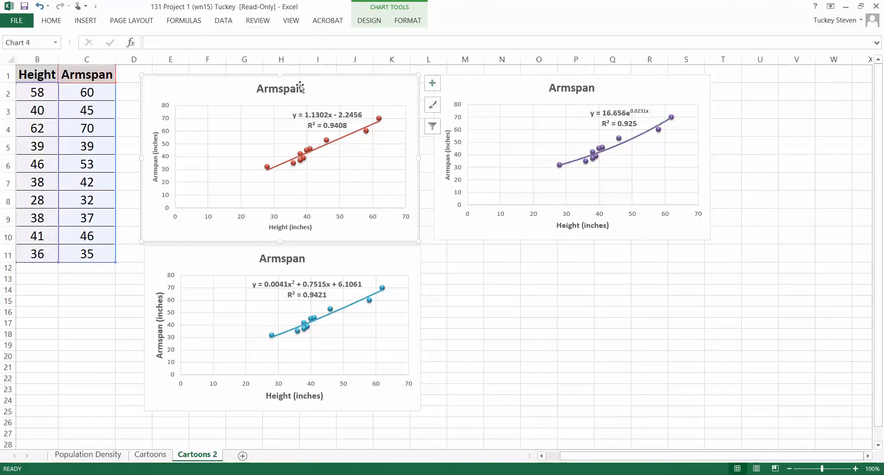
left_click(295, 88)
double_click(291, 87)
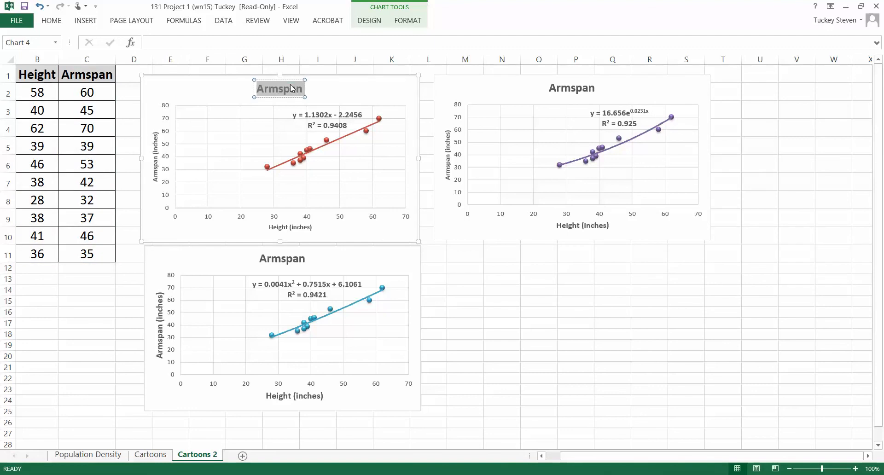
type("Linear M")
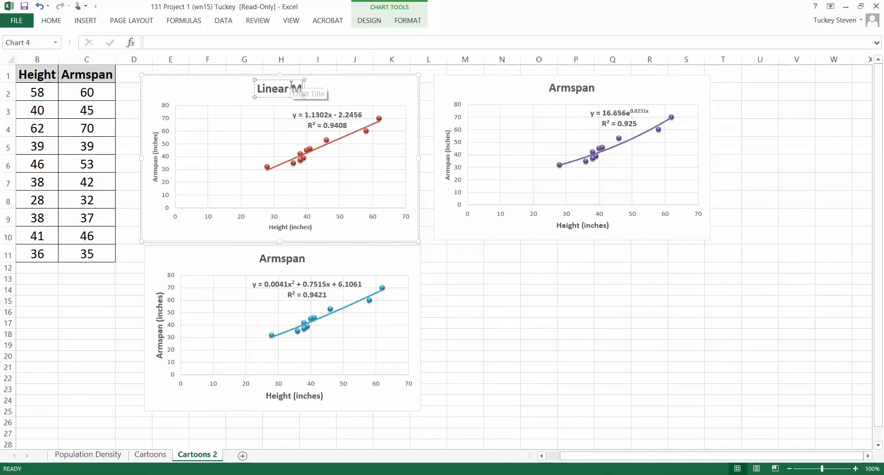
type("odel for Heo")
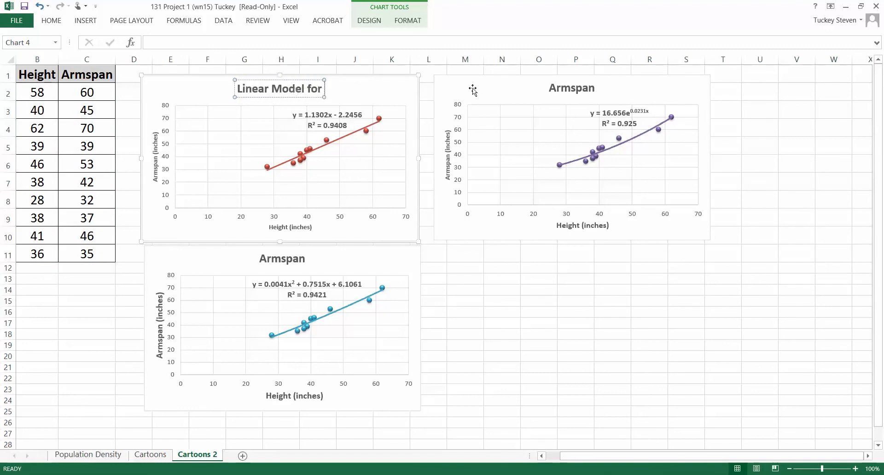
key("BackSpace")
type("ig")
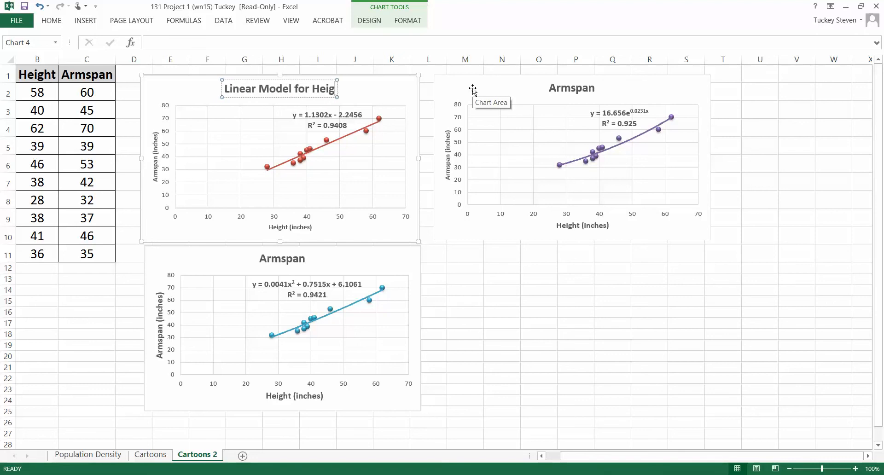
type("ht vs. Arm")
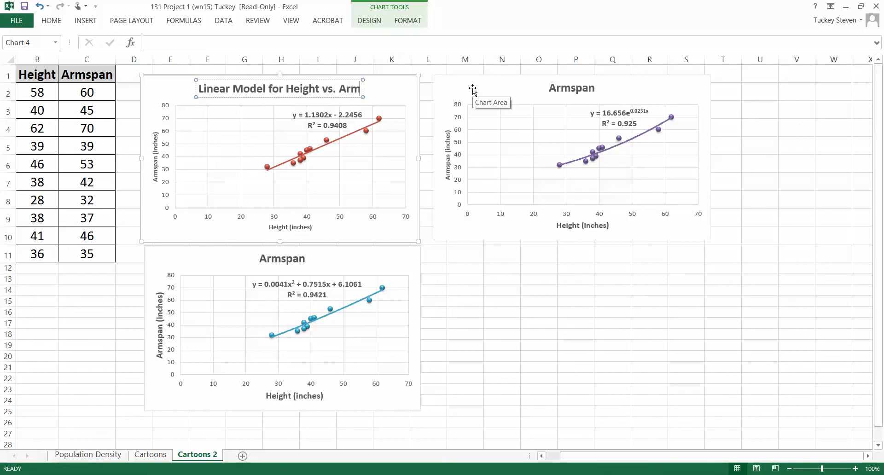
type("span")
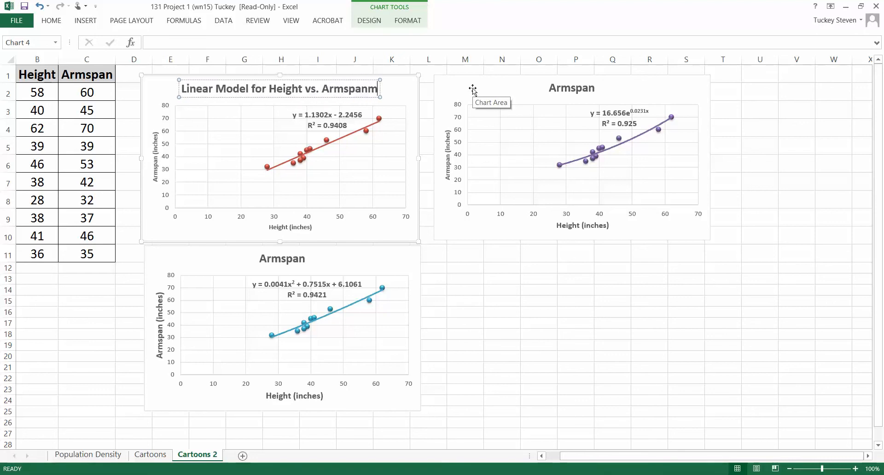
Copy the red chart's title to the purple chart and change it to "Exponential Model for Height vs. Armspan".
triple_click(317, 90)
key("ctrl+c")
left_click(583, 95)
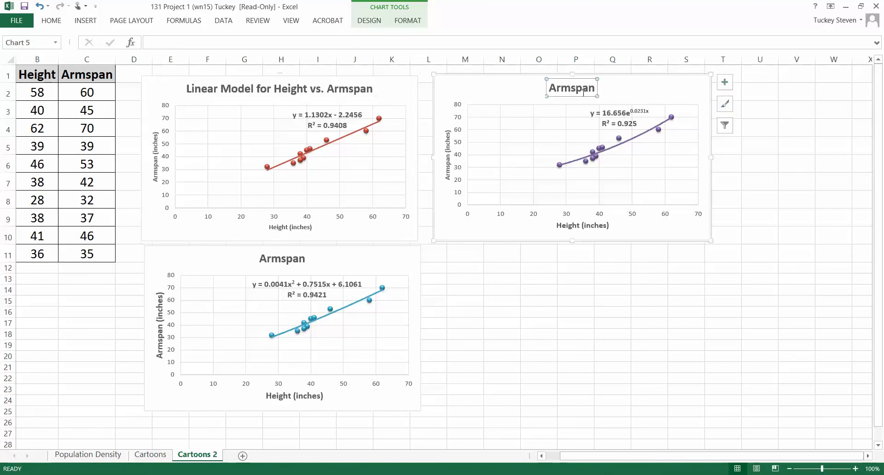
triple_click(568, 88)
key("ctrl+v")
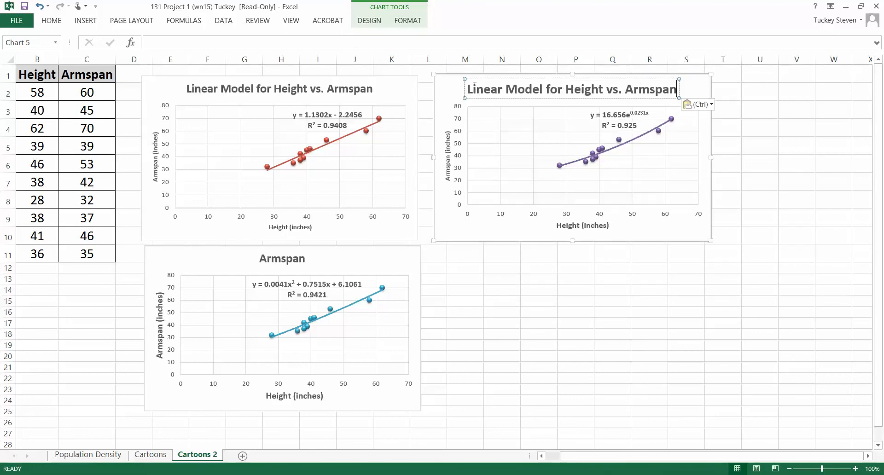
double_click(474, 88)
type("Exp")
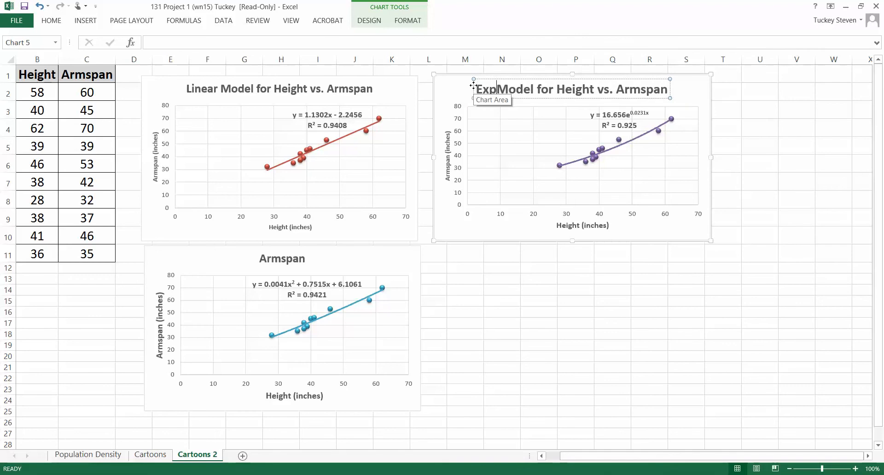
type("onential")
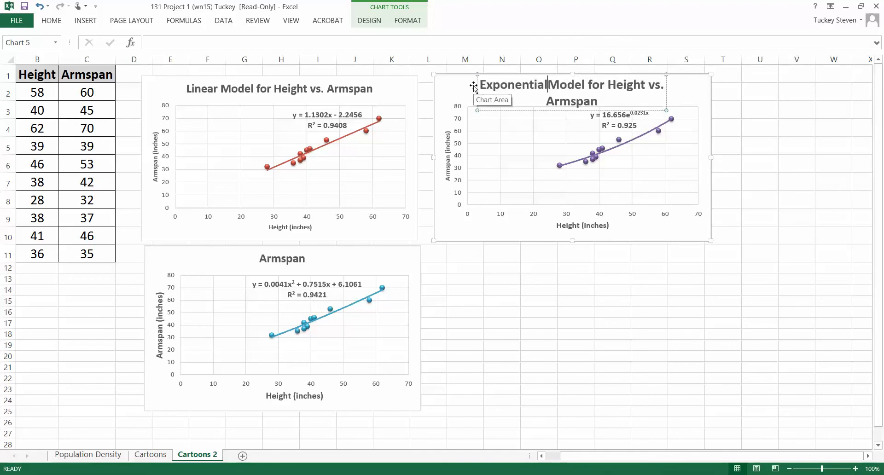
left_click(764, 178)
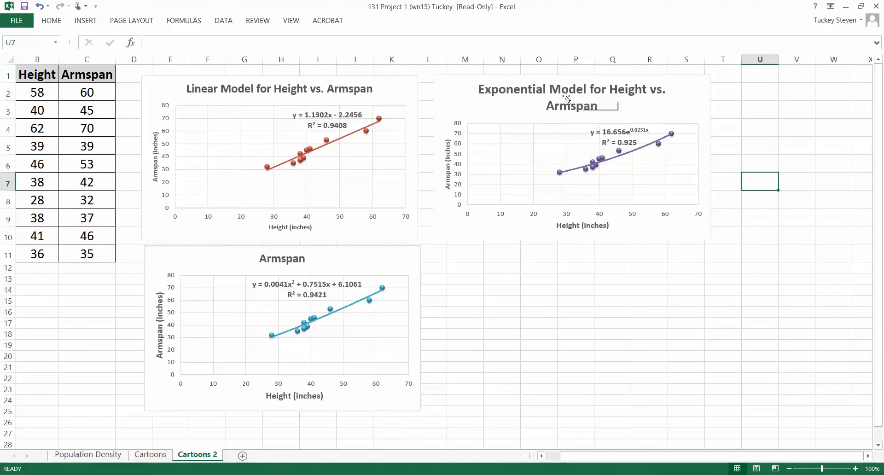
Enlarge the purple exponential chart, mainly in width, so its title fits on one line.
left_click(646, 110)
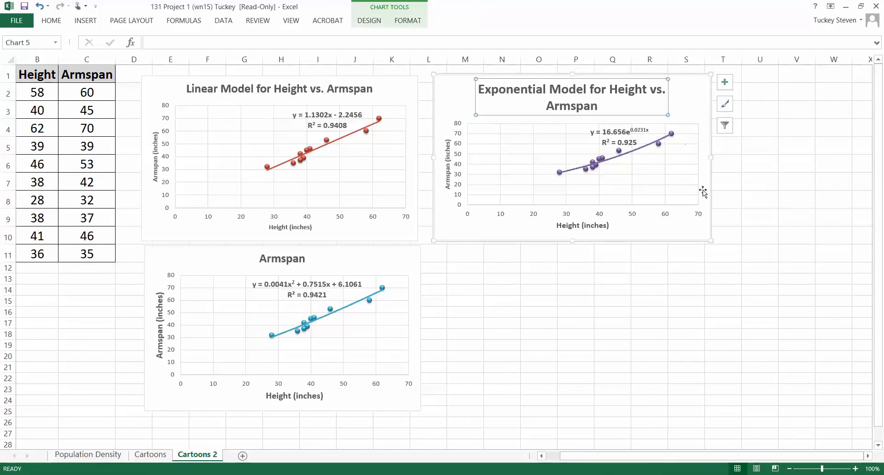
left_click(710, 235)
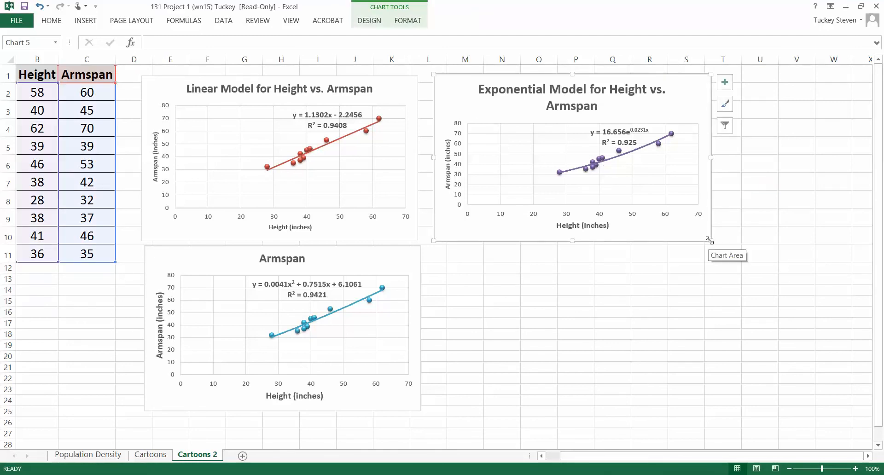
left_click_drag(709, 239, 772, 245)
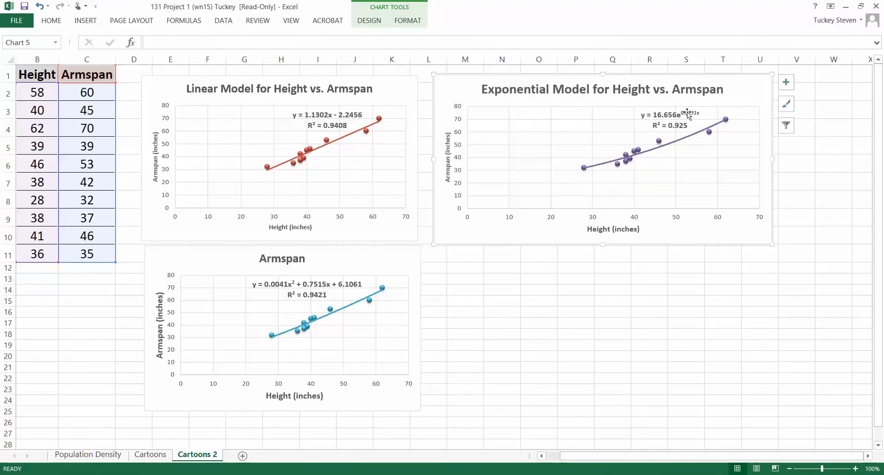
Paste the copied title into the blue chart, remove the extra line, and change it to "Quadratic Model for Height vs. Armspan".
left_click(291, 260)
double_click(289, 260)
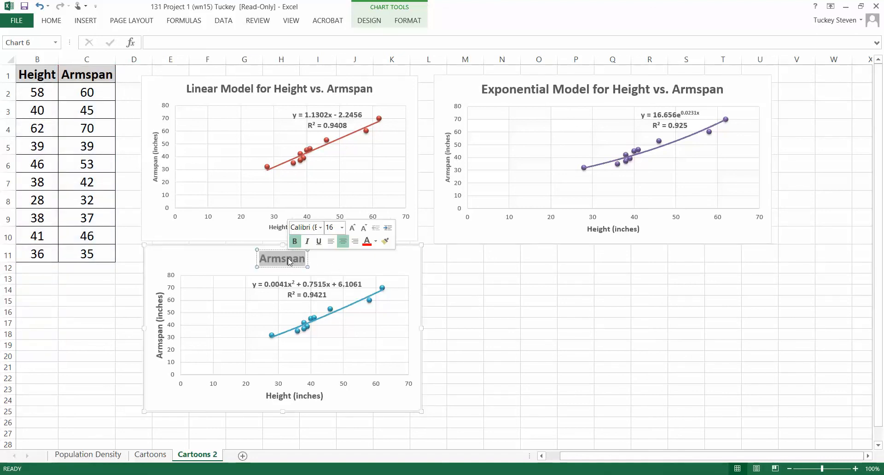
type("Linear Model for Height vs. Armspan")
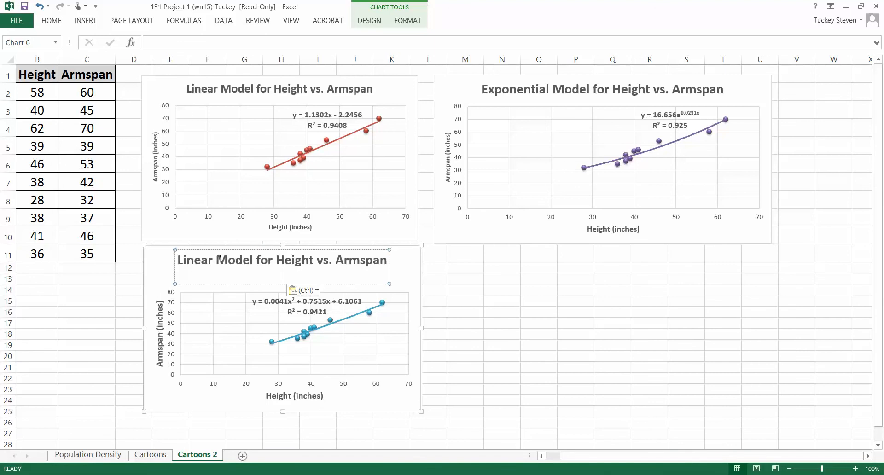
key("BackSpace")
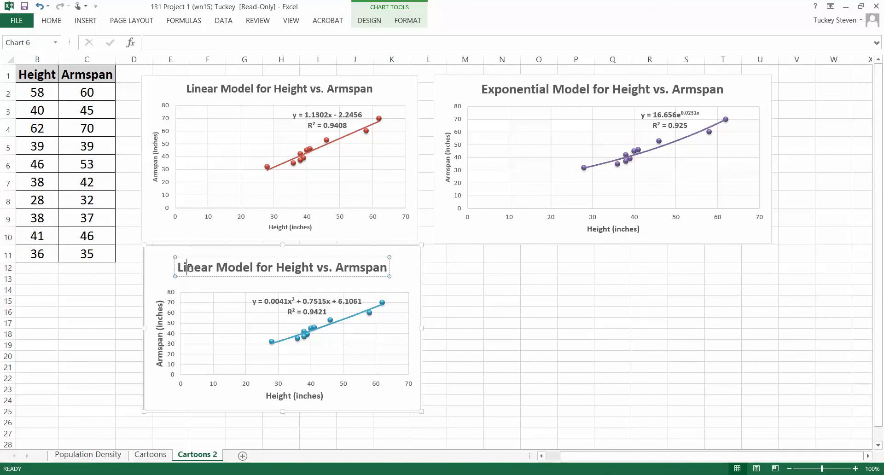
double_click(189, 268)
type("Quadrat")
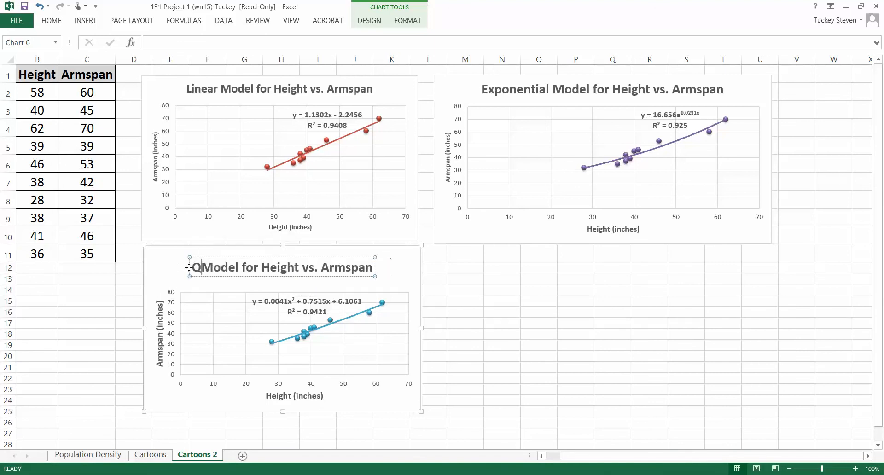
type("ic")
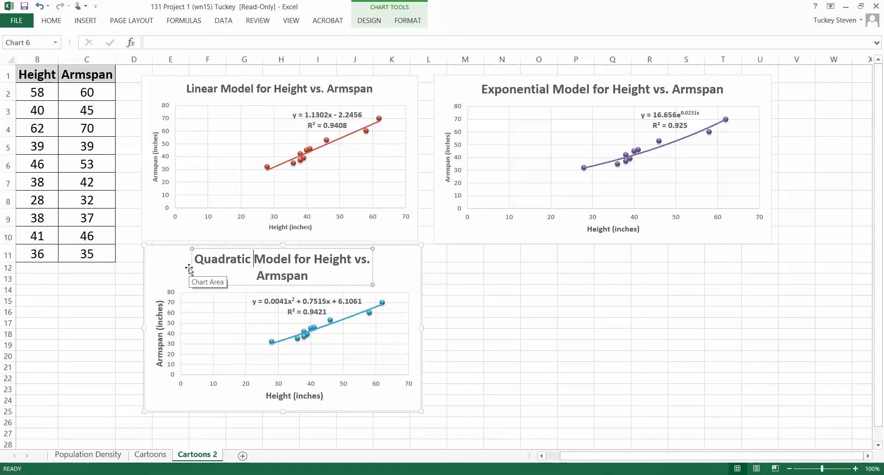
left_click(426, 272)
Widen the blue quadratic chart to fit its title on one line and move it beneath the exponential chart, matching that chart's width.
left_click(413, 279)
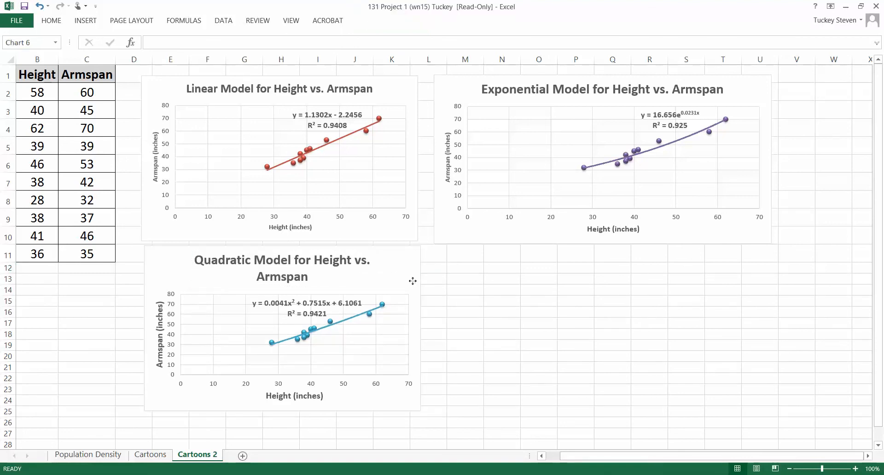
left_click_drag(421, 329, 473, 329)
left_click_drag(200, 257, 462, 260)
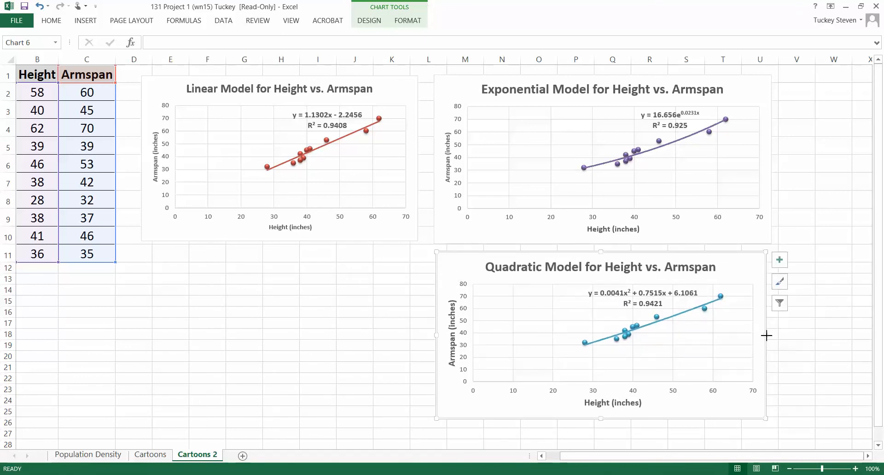
left_click_drag(766, 335, 769, 335)
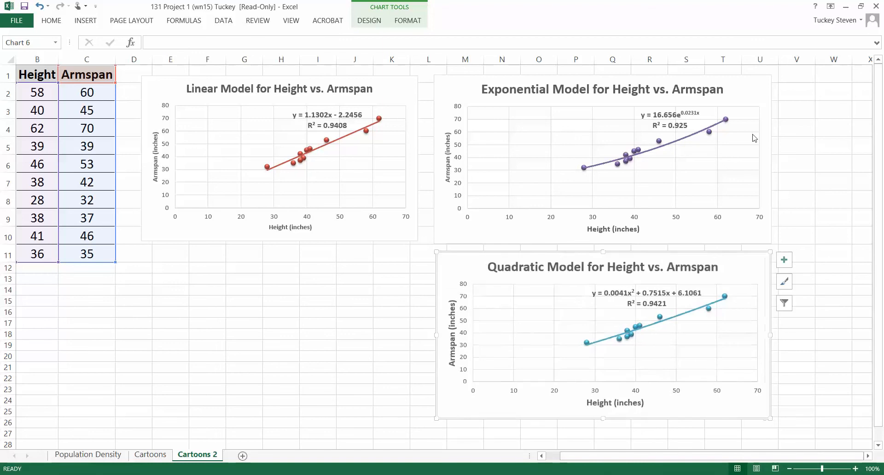
left_click(792, 139)
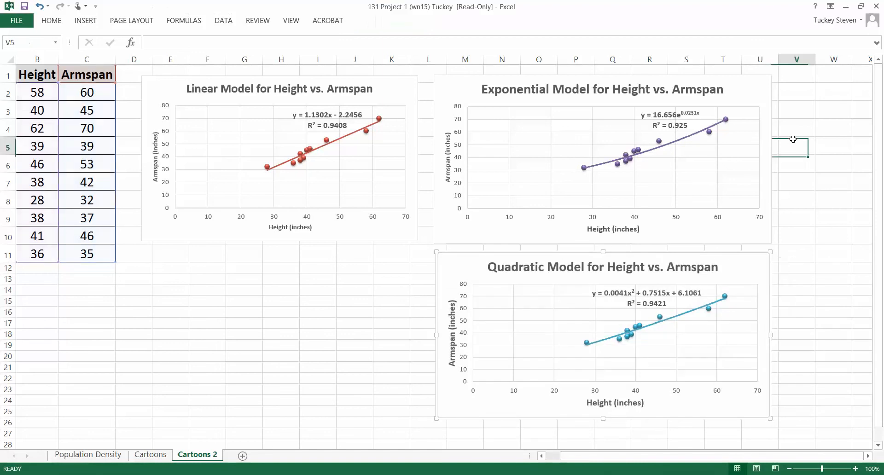
Examine the power of e in the exponential chart's trendline equation.
left_click(673, 127)
left_click_drag(678, 115, 693, 114)
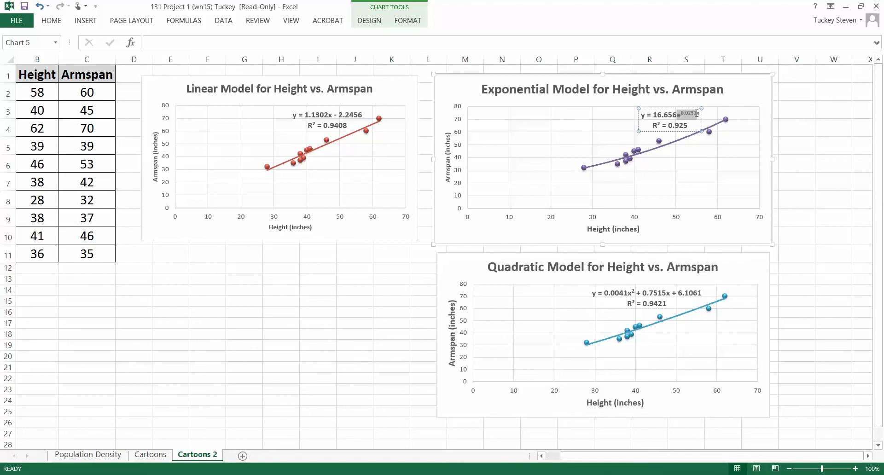
left_click(818, 135)
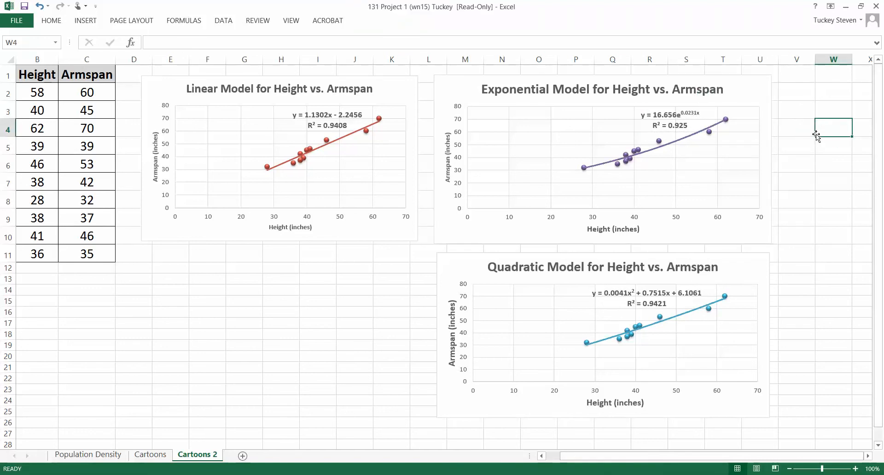
left_click(868, 457)
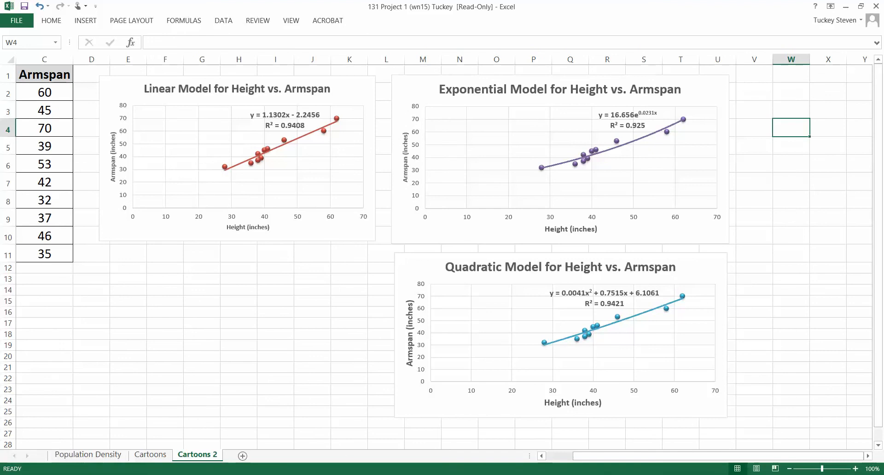
Switch to the Math 131 (WN15) Project document in Google Docs and read question 8 on the exponential model's required form.
key("alt+Tab")
scroll(238, 304, "down", 20)
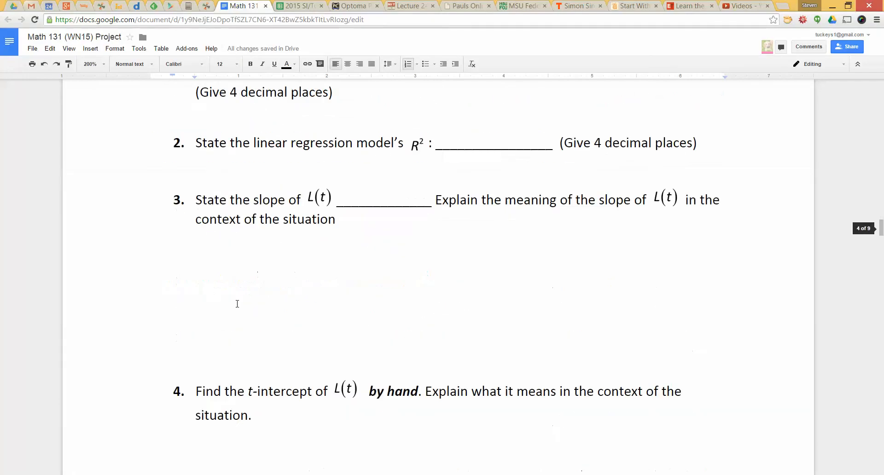
scroll(237, 304, "down", 7)
scroll(232, 276, "up", 3)
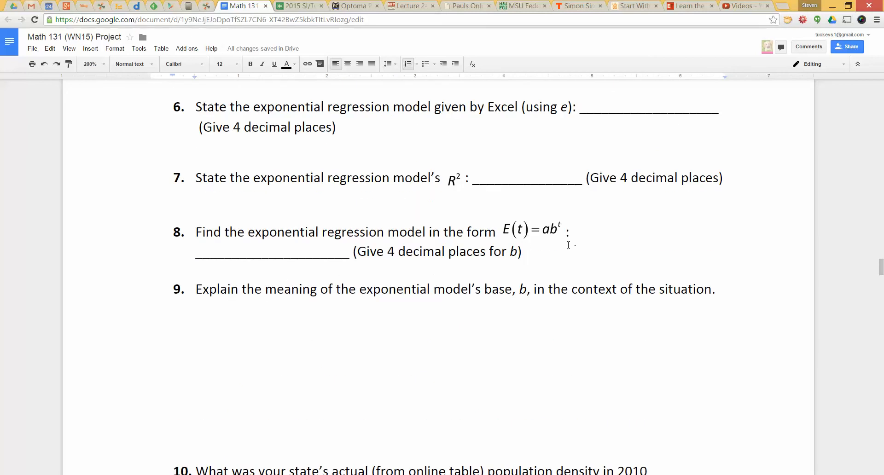
left_click_drag(569, 245, 388, 232)
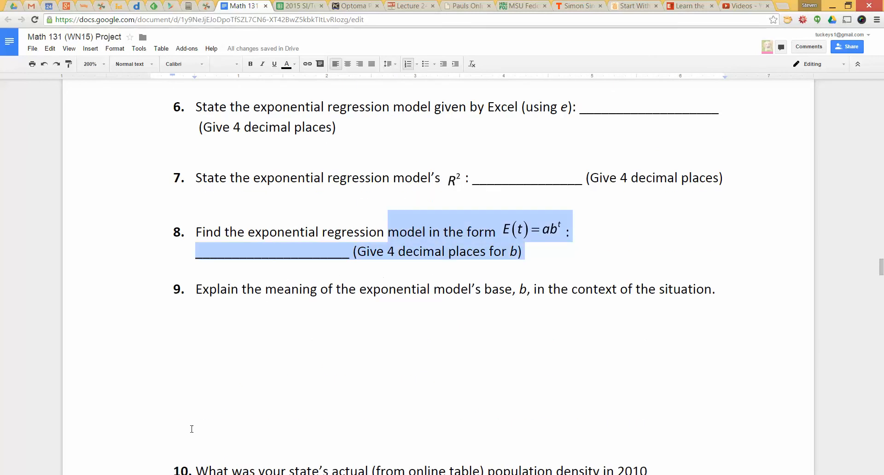
Switch back to the Excel workbook and calculate e to the power 0.0231 in cell W4 with the EXP function.
key("alt+Tab")
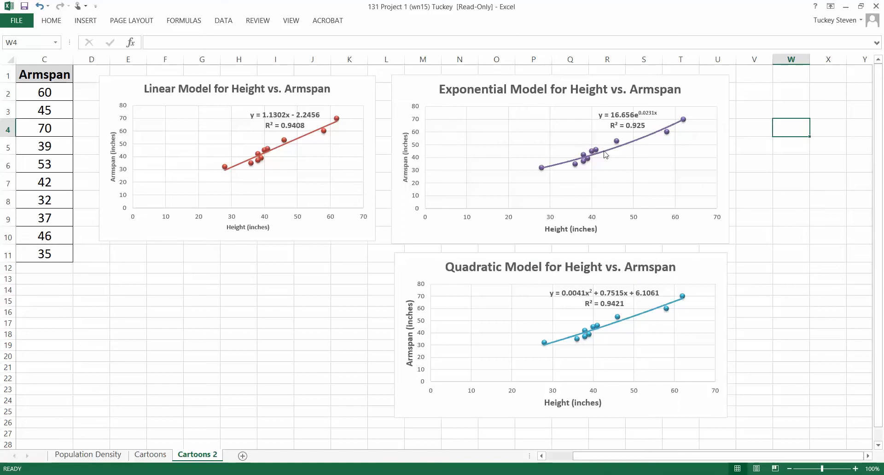
type("=")
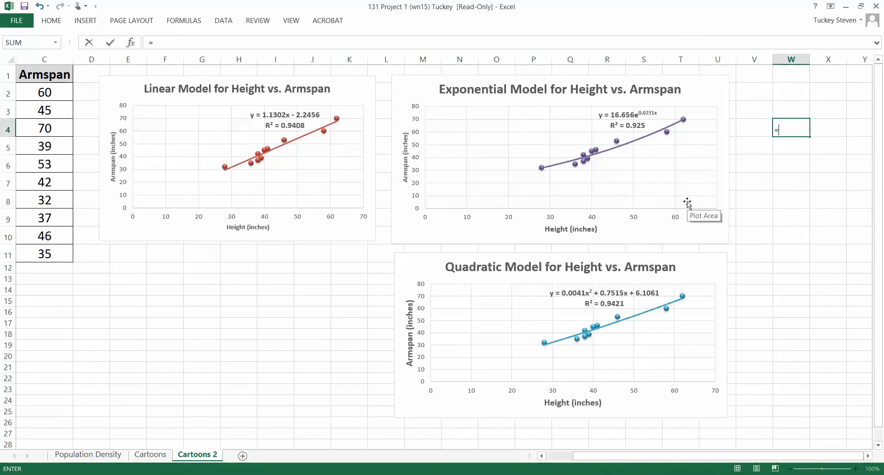
type("EXP")
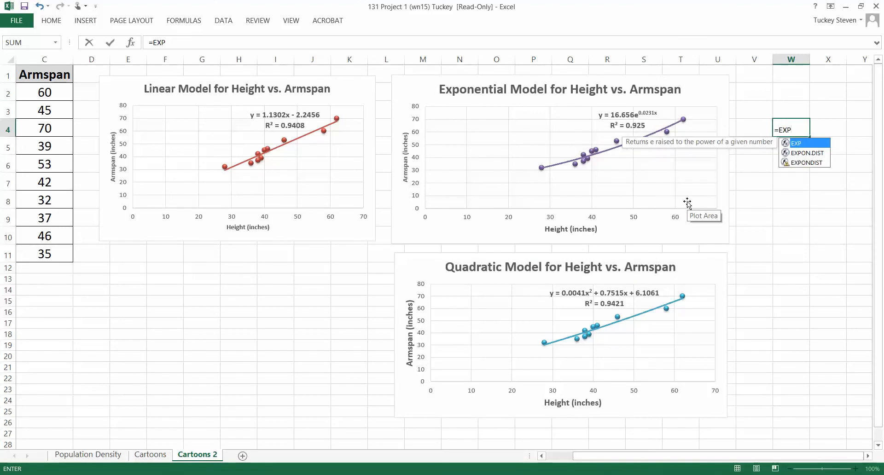
type("(")
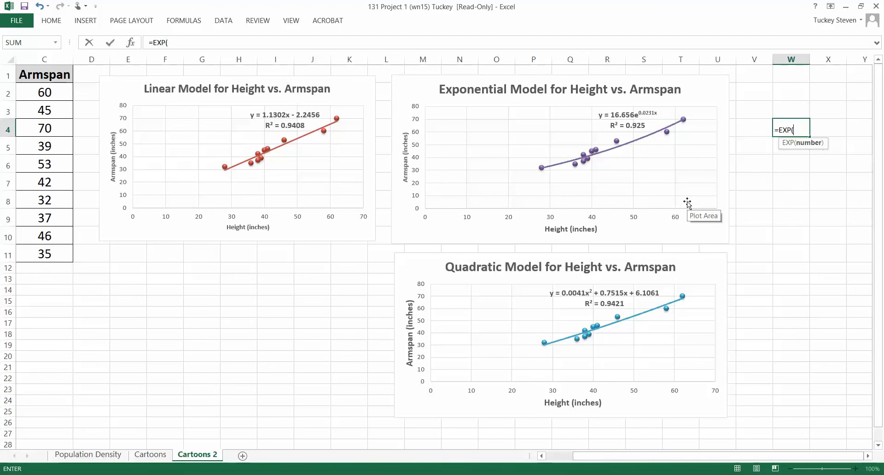
type("0.0231)")
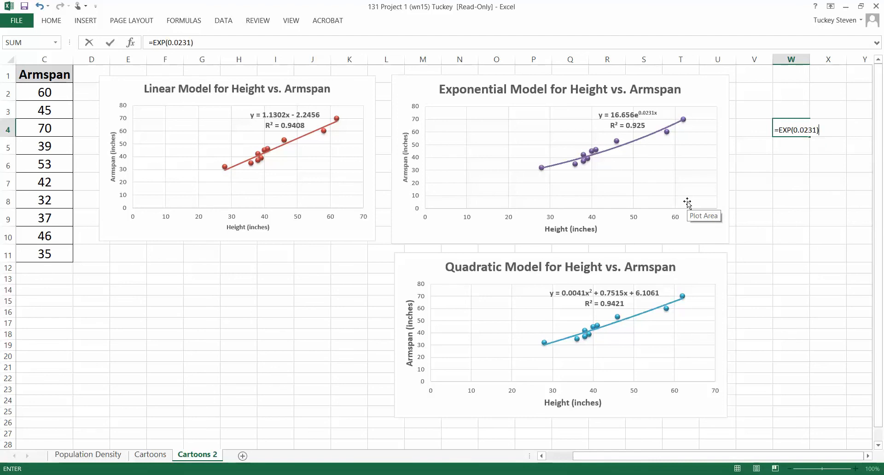
key("Return")
left_click(803, 133)
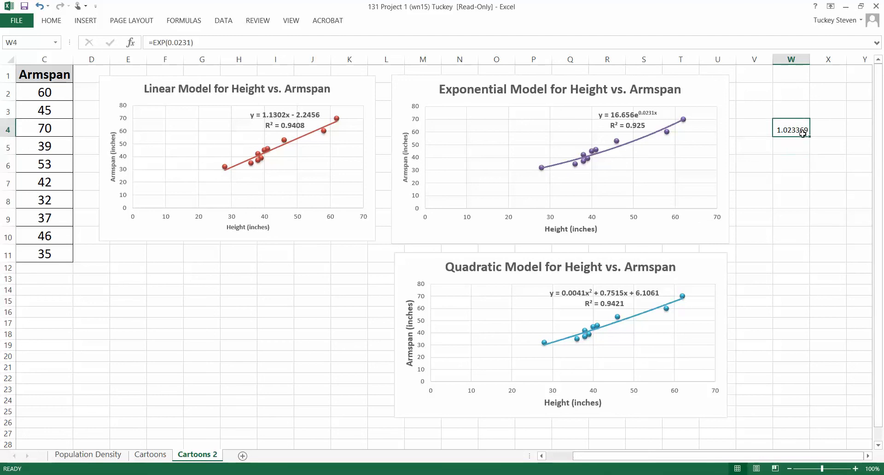
Label the calculated base as "b" in cell V4.
left_click(742, 127)
type("b")
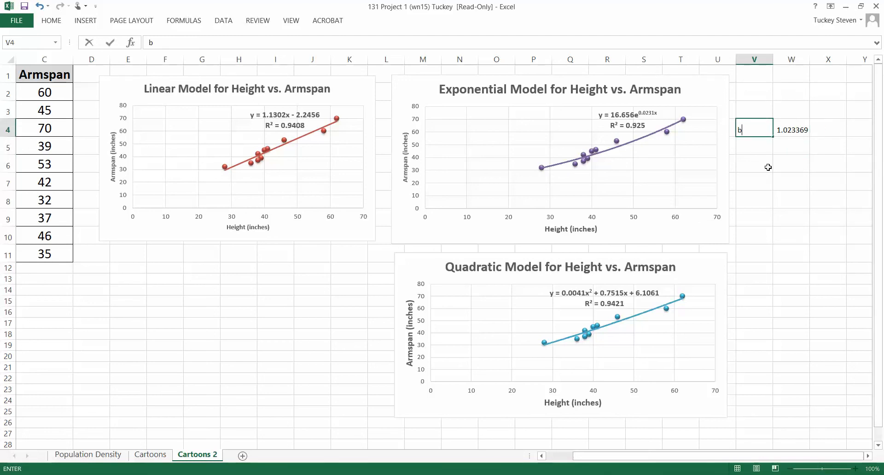
left_click(768, 169)
left_click_drag(766, 132, 791, 131)
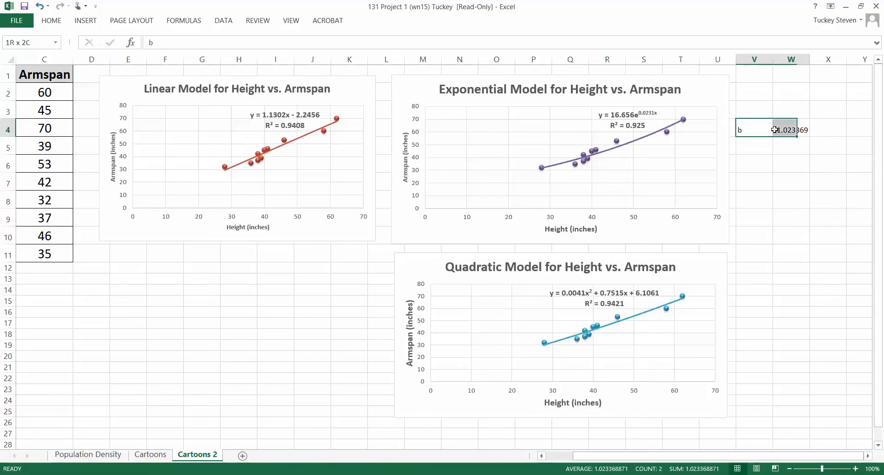
left_click(759, 149)
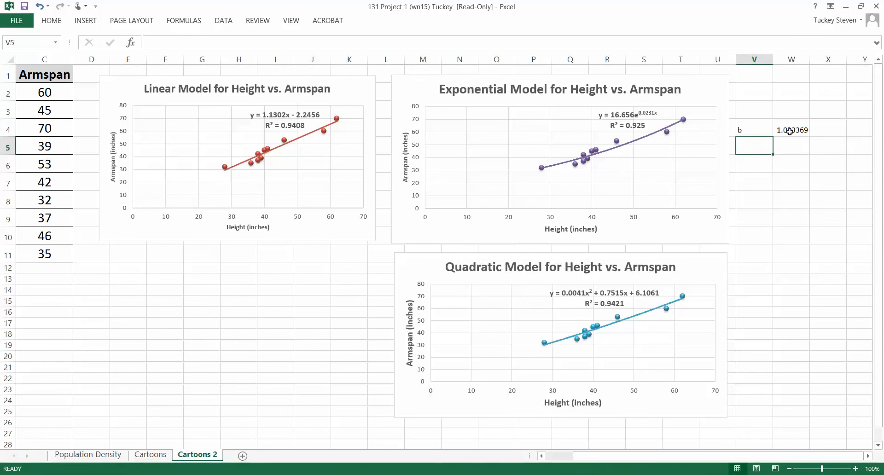
Set the font size of the exponential chart's trendline equation and R² label to 12.
left_click(643, 119)
left_click(640, 112)
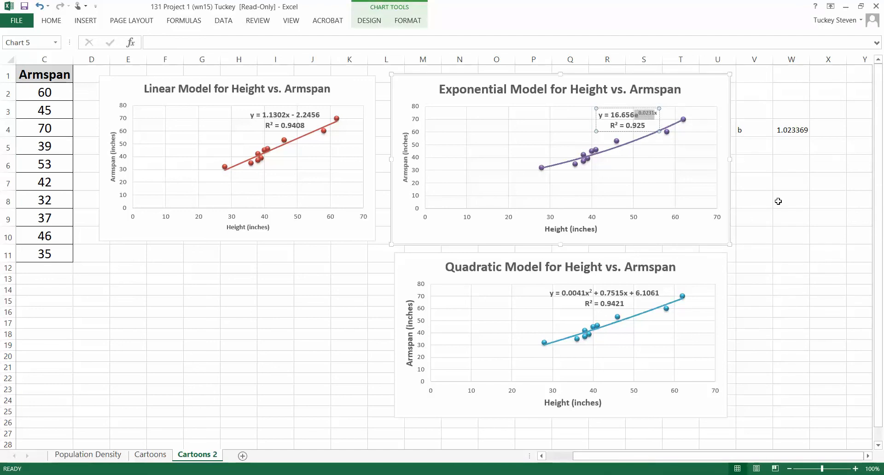
left_click(808, 195)
left_click(644, 120)
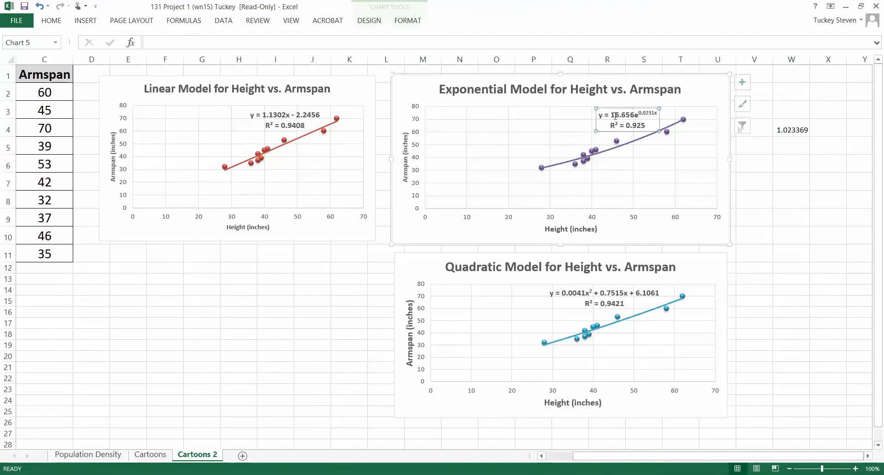
left_click(51, 20)
left_click(158, 41)
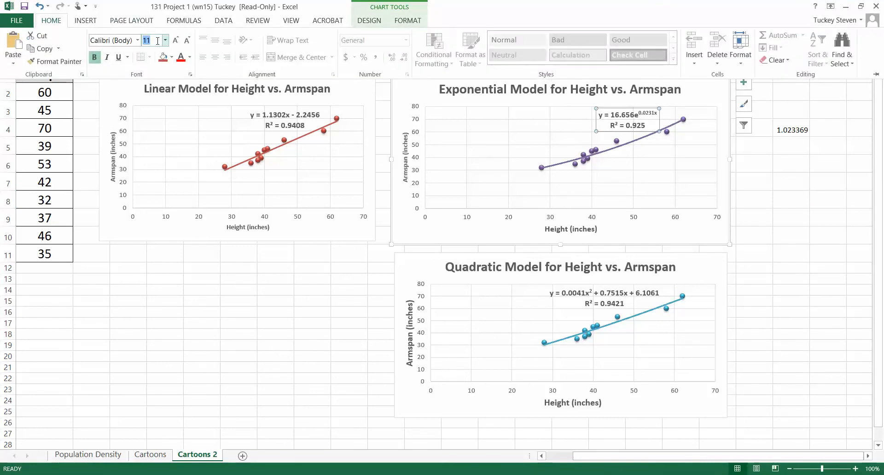
type("12")
key("Return")
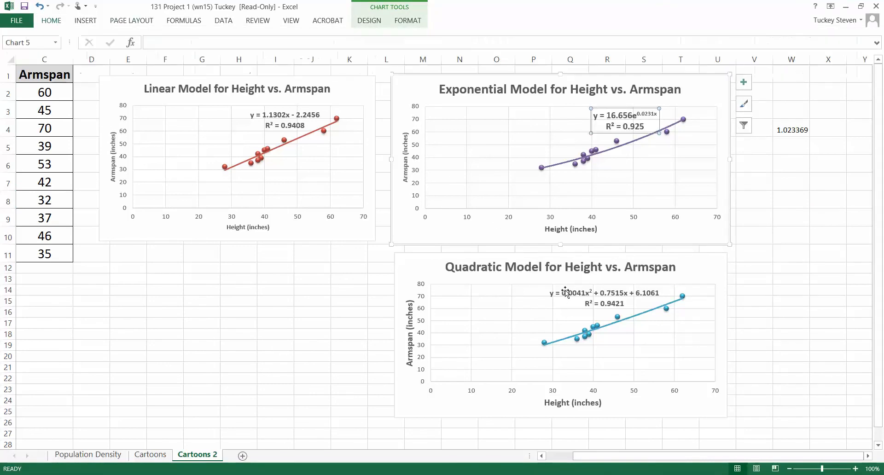
Set the font size of the quadratic chart's trendline equation and R² label to 12.
left_click(566, 300)
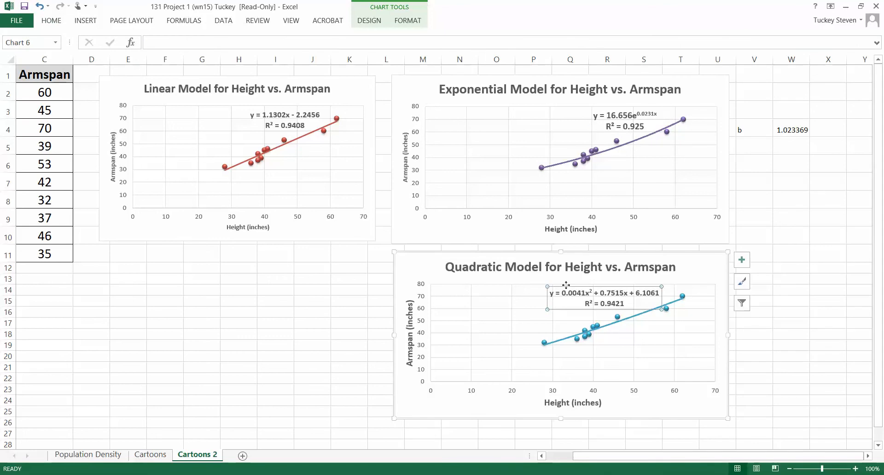
left_click(51, 23)
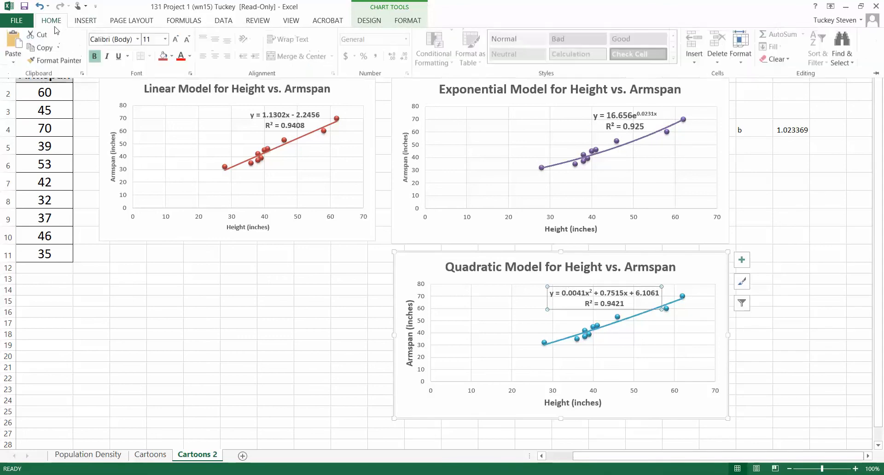
left_click(150, 43)
type("12")
key("Return")
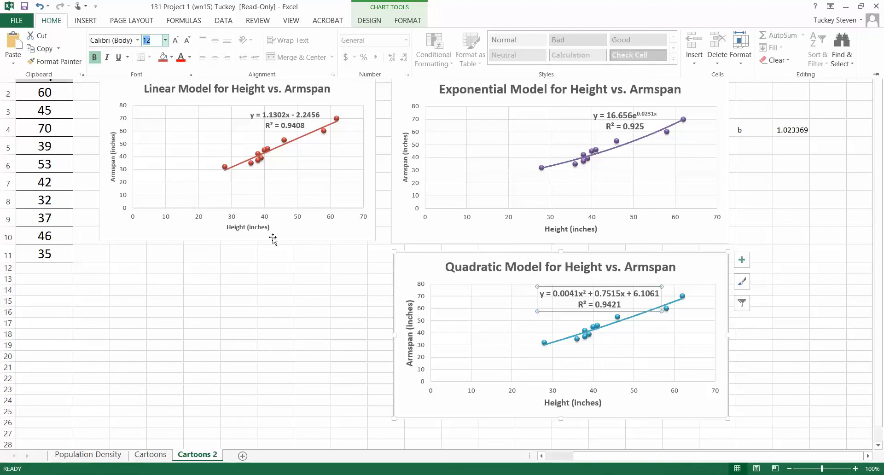
Set the font size of the linear chart's trendline equation and R² label to 12.
left_click(280, 122)
left_click(257, 109)
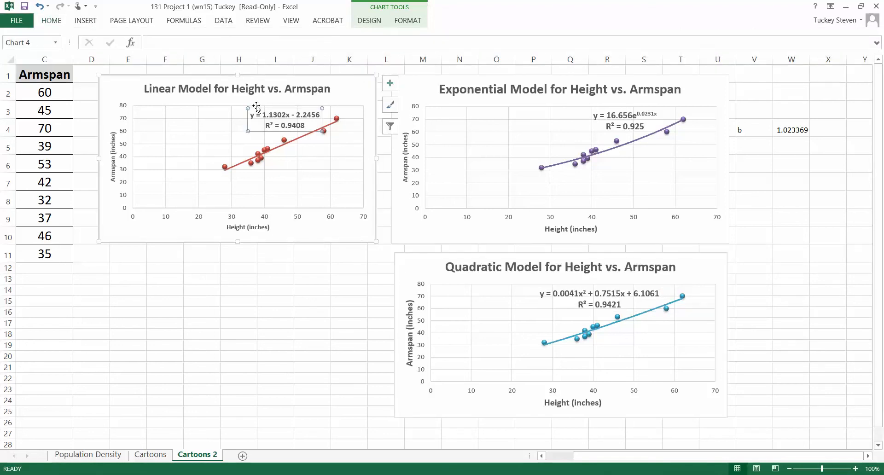
left_click(51, 22)
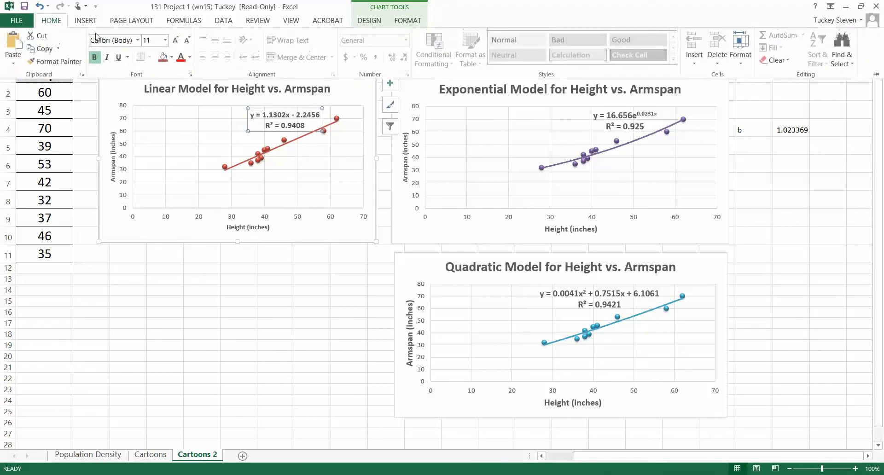
left_click(148, 40)
type("12")
key("Return")
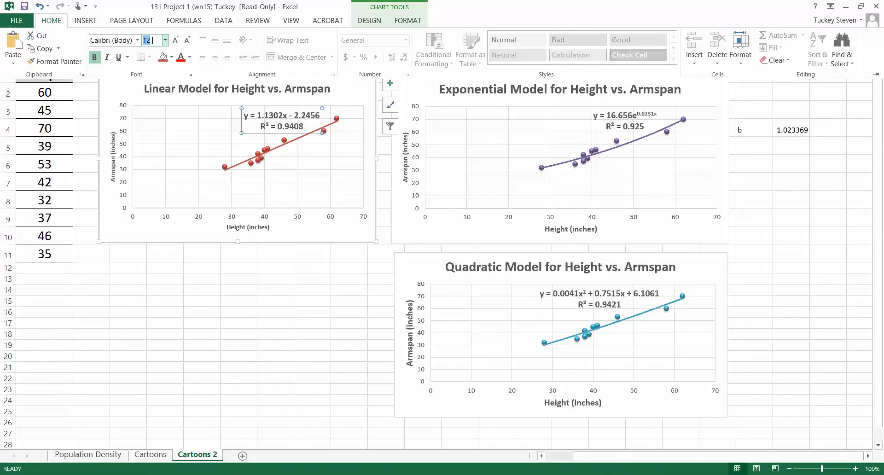
left_click(264, 362)
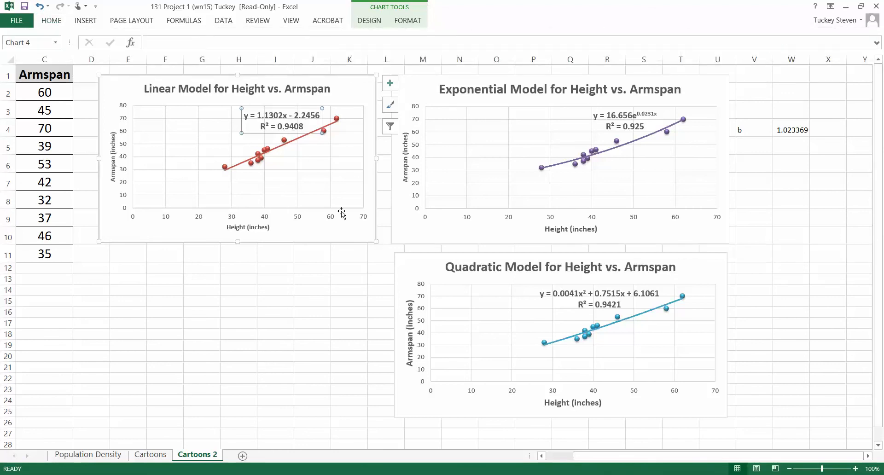
Select the Person, Height and Armspan table in A1:C11, set printing to Print Selection, and return to the sheet without printing.
left_click_drag(581, 456, 554, 456)
left_click(386, 372)
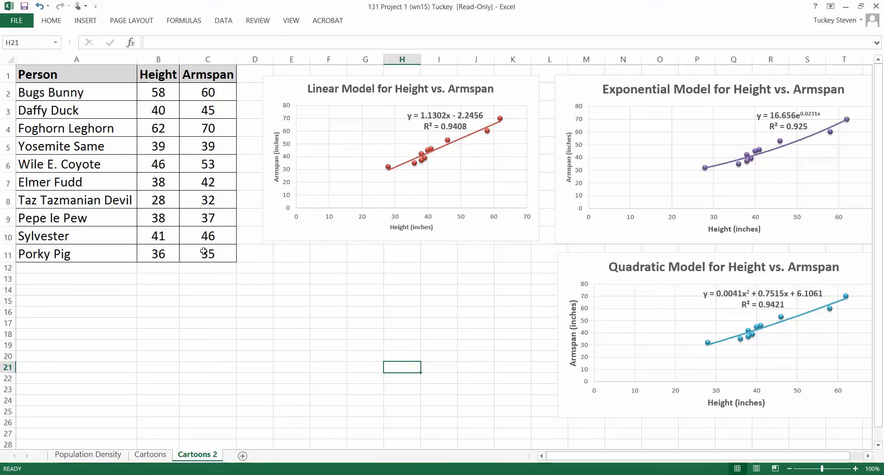
left_click_drag(203, 251, 46, 75)
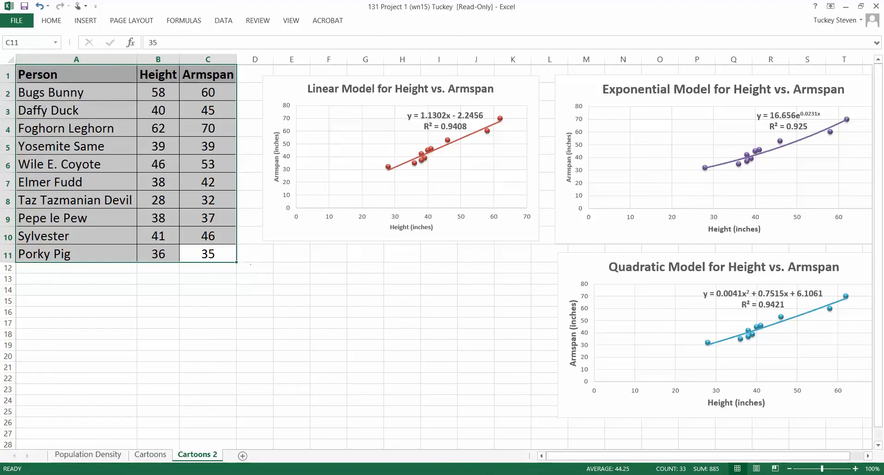
left_click(17, 21)
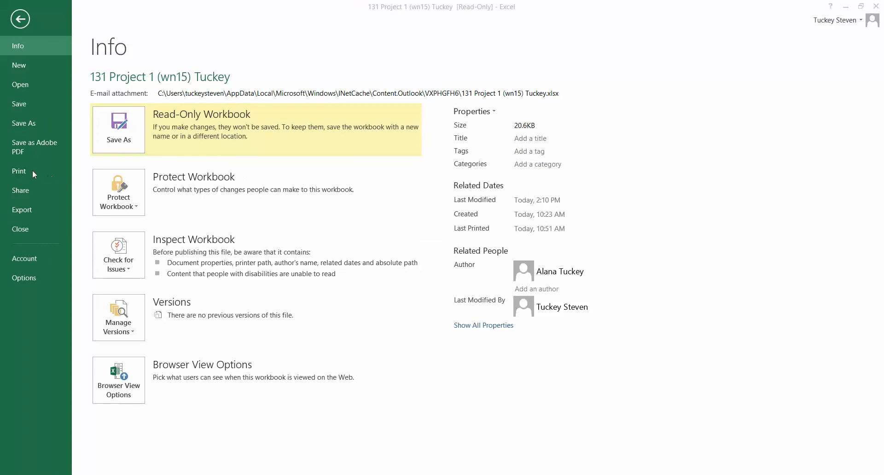
left_click(12, 172)
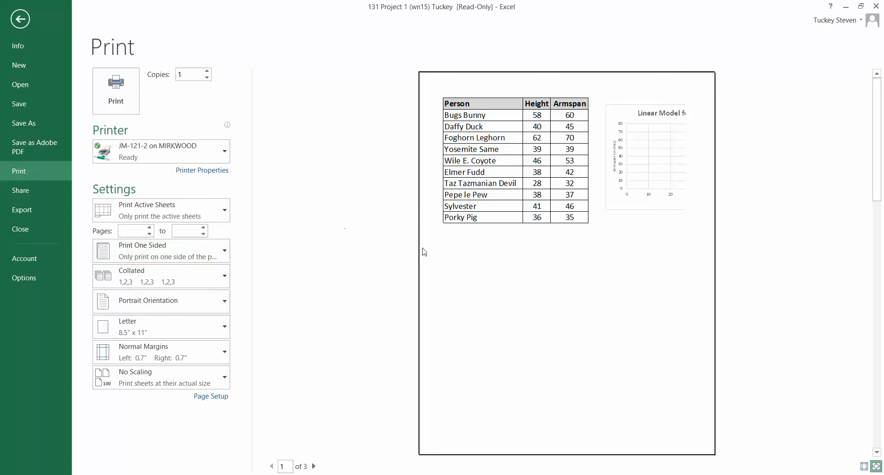
left_click(169, 213)
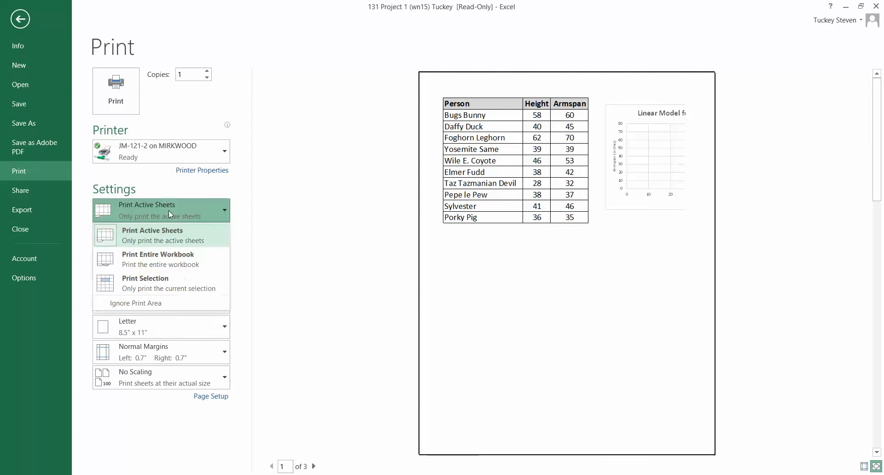
left_click(169, 284)
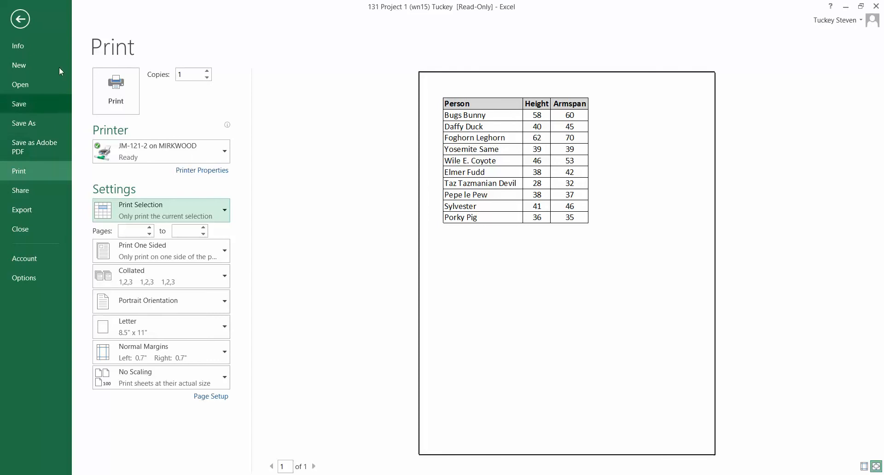
left_click(21, 20)
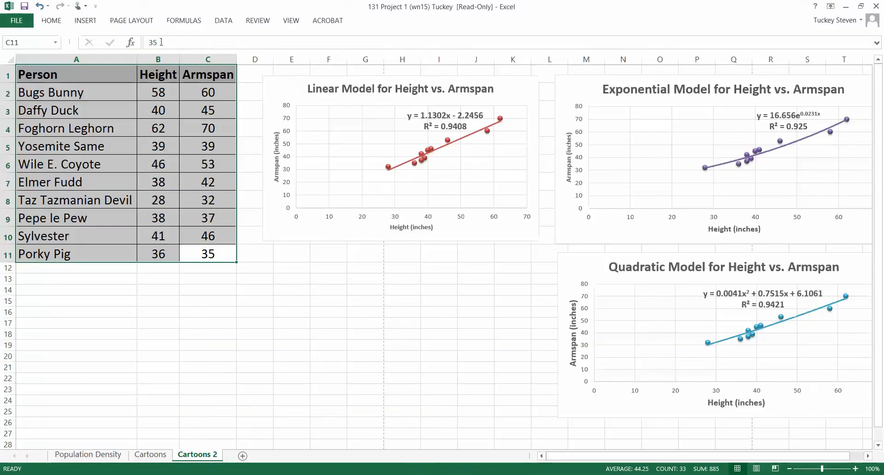
Check the print preview of the linear chart on its own and return to the sheet.
left_click(289, 86)
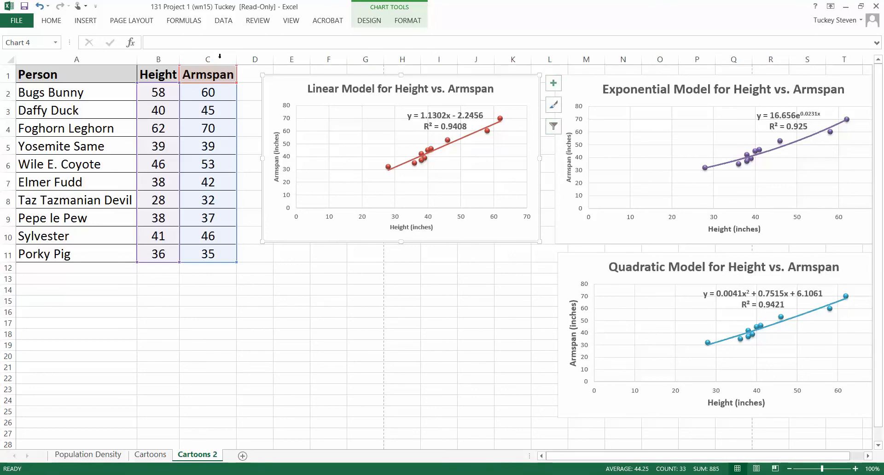
left_click(23, 20)
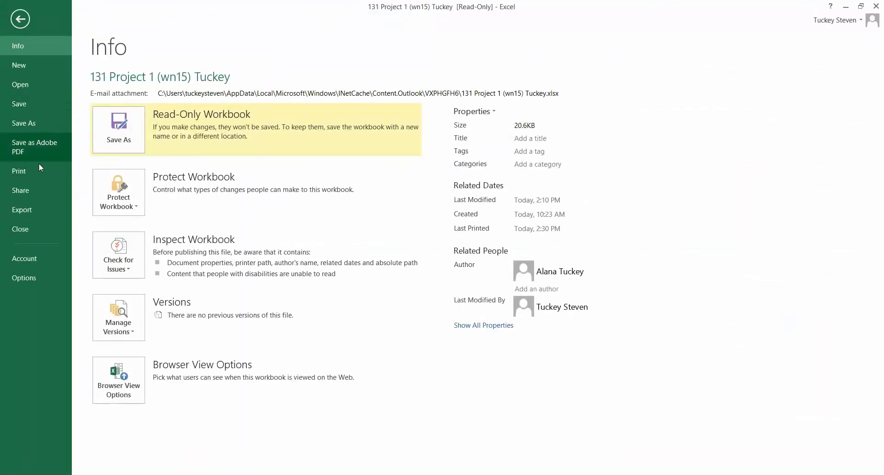
left_click(38, 179)
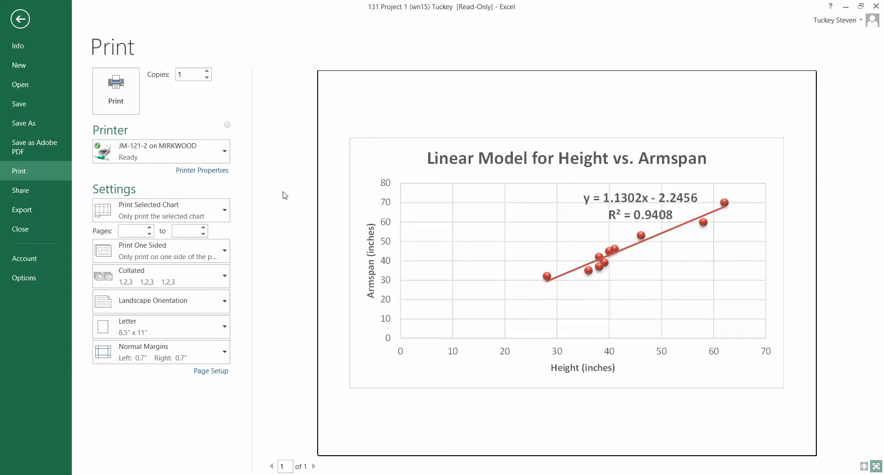
left_click(20, 19)
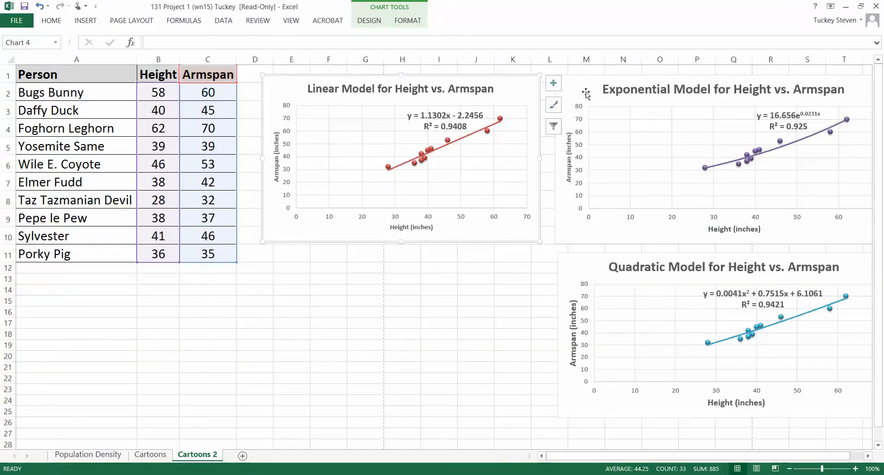
Check the print preview of the exponential chart on its own and return to the sheet.
left_click(586, 93)
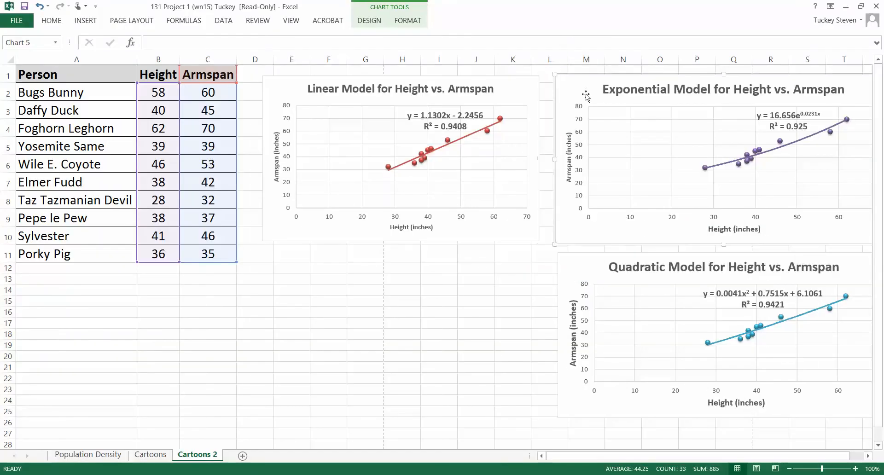
left_click(24, 19)
left_click(26, 174)
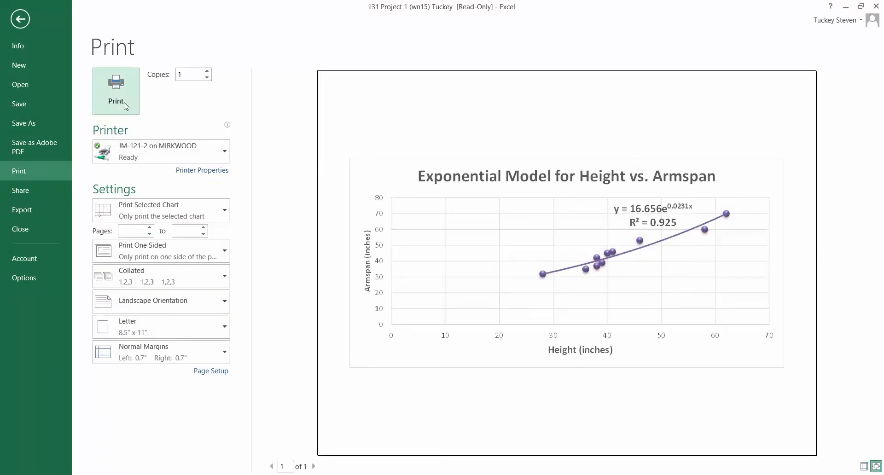
left_click(20, 19)
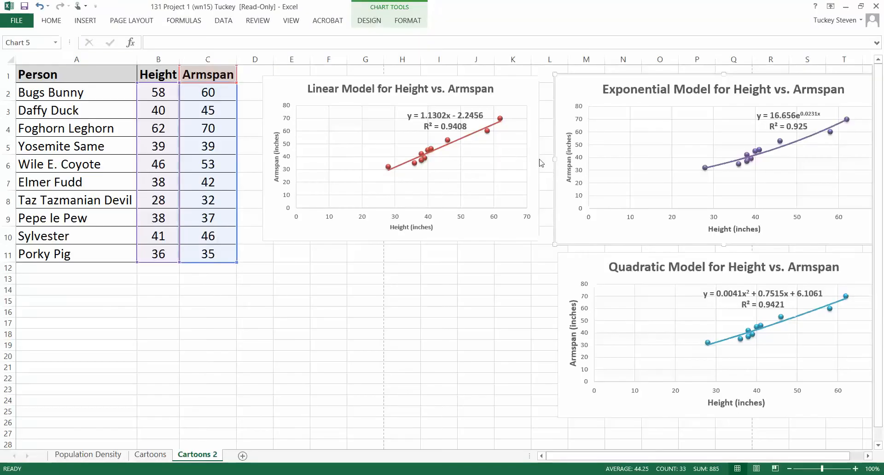
Check the print preview of the quadratic chart on its own and return to the sheet.
left_click(583, 272)
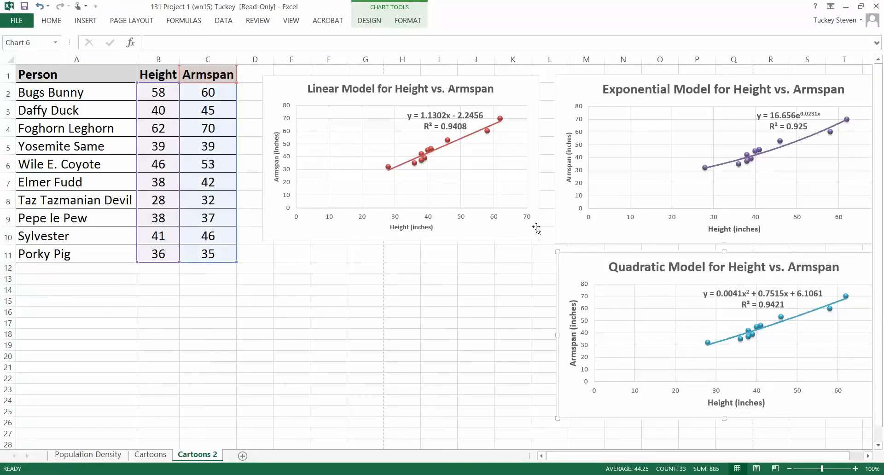
left_click(25, 24)
left_click(19, 170)
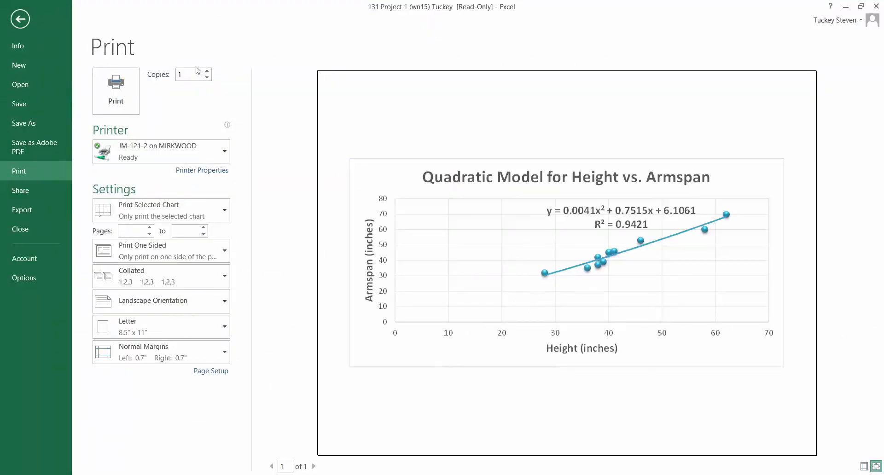
left_click(21, 18)
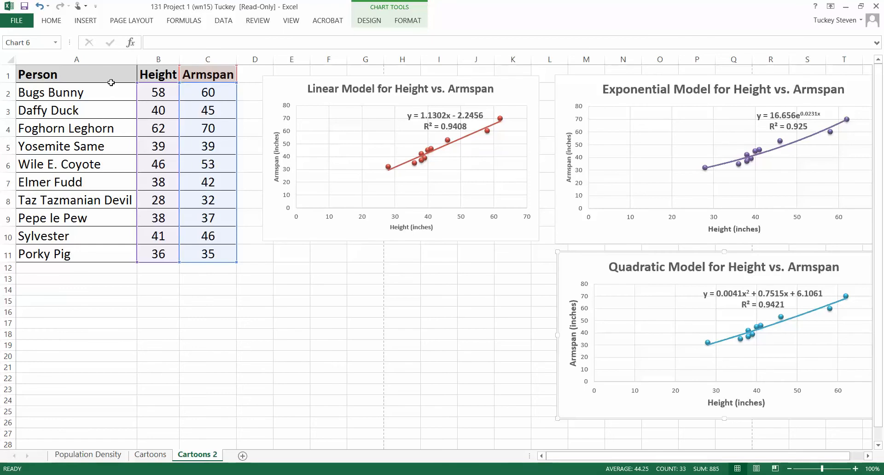
Move the linear chart directly beneath the Person, Height and Armspan table.
left_click_drag(111, 83, 232, 281)
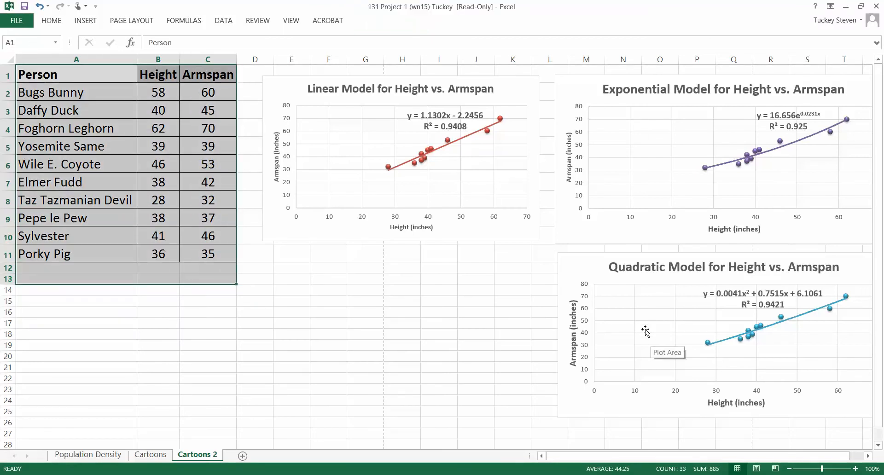
left_click(525, 279)
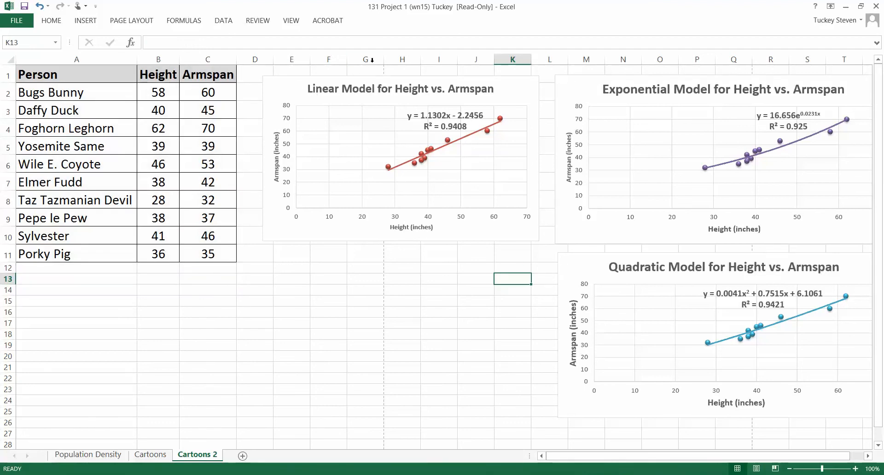
left_click_drag(273, 146, 96, 336)
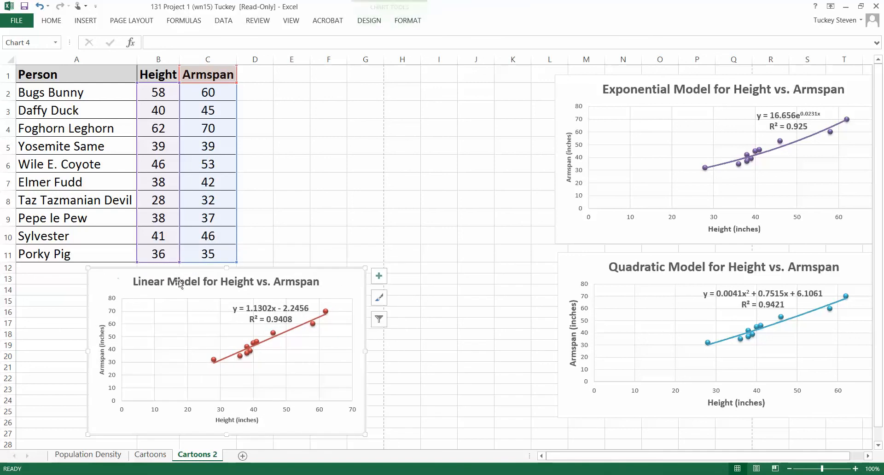
Try to set landscape orientation with the linear chart selected, and check the chart's print preview and print range options without printing.
left_click(138, 20)
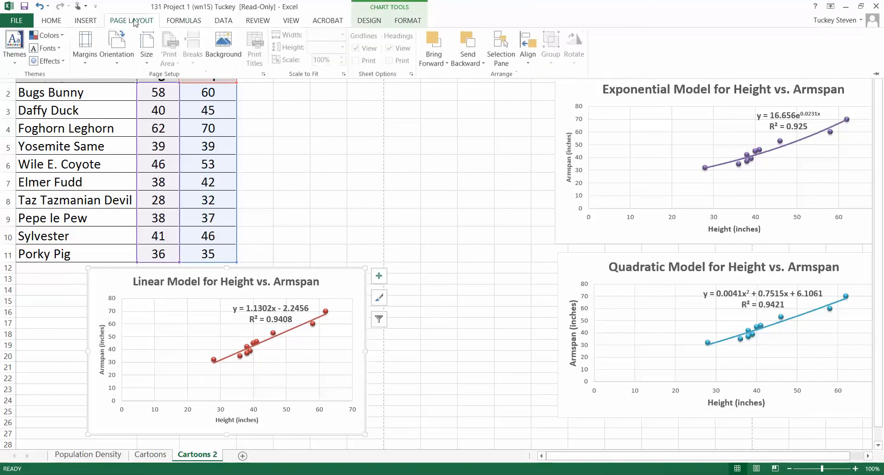
left_click(126, 44)
left_click(129, 112)
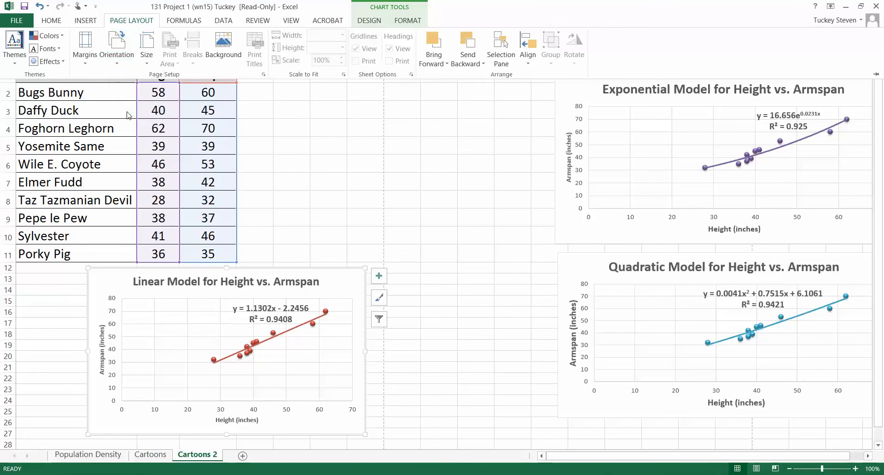
left_click(16, 20)
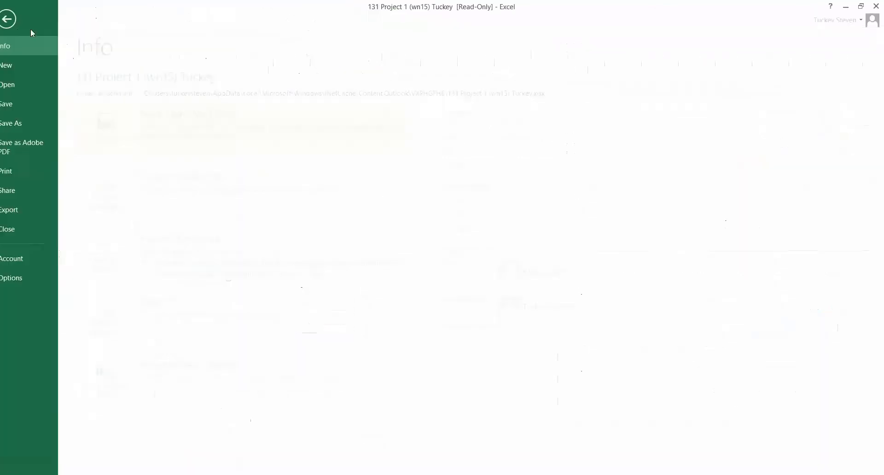
left_click(19, 171)
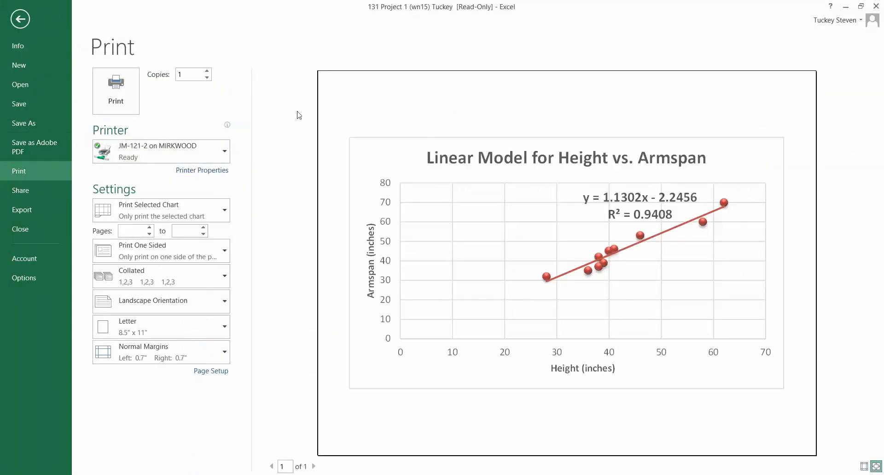
left_click(189, 214)
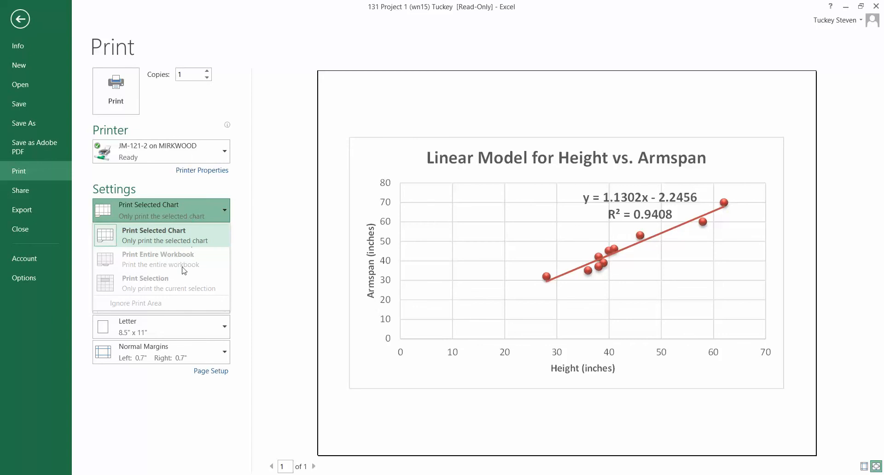
left_click(34, 18)
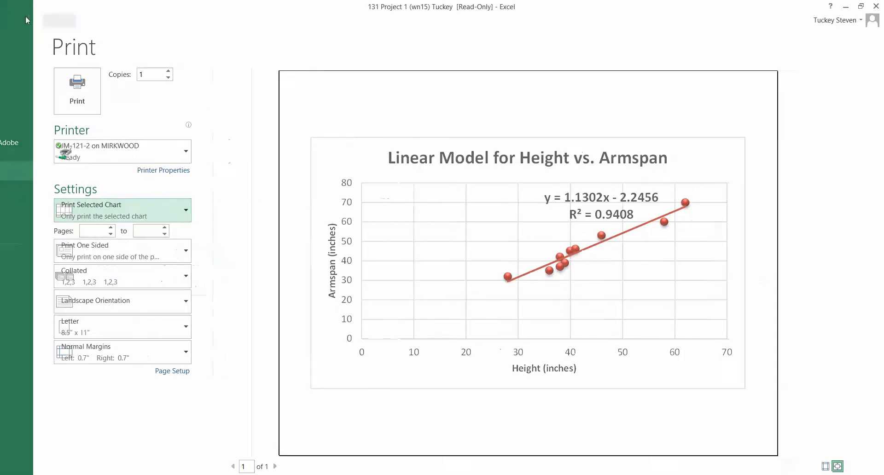
left_click(328, 200)
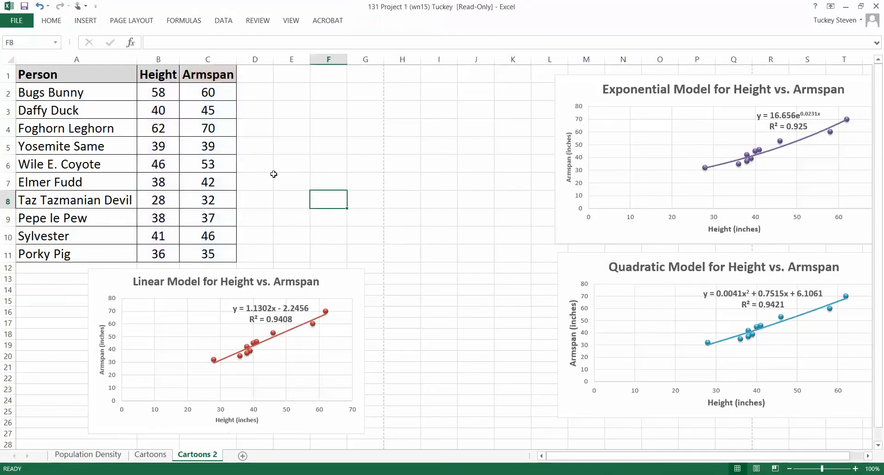
left_click(271, 177)
left_click(292, 122)
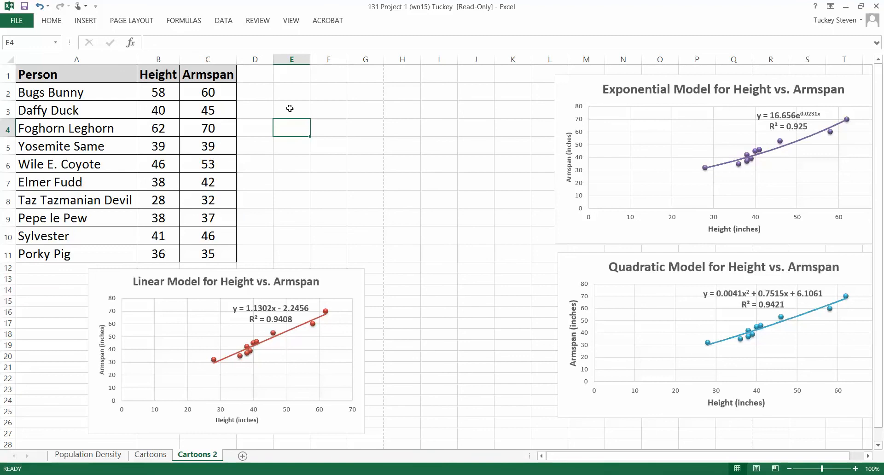
left_click(311, 291)
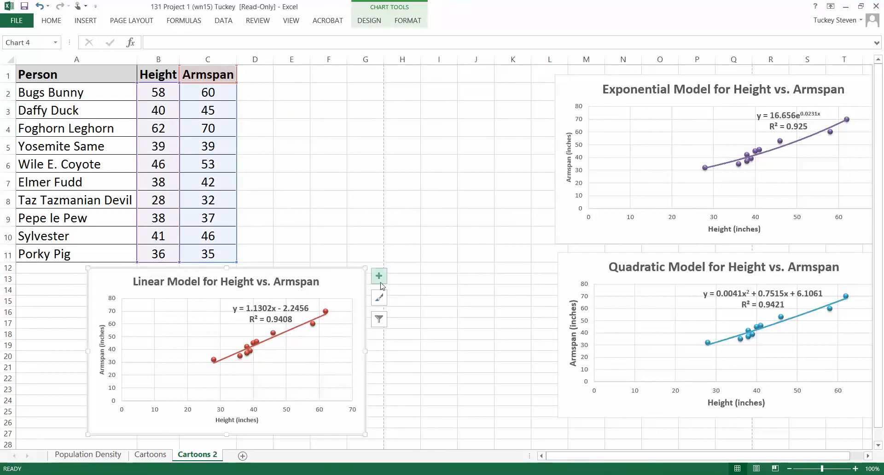
Select empty cell E4 so no chart is selected, and review the first two pages of the sheet's print preview.
left_click(285, 124)
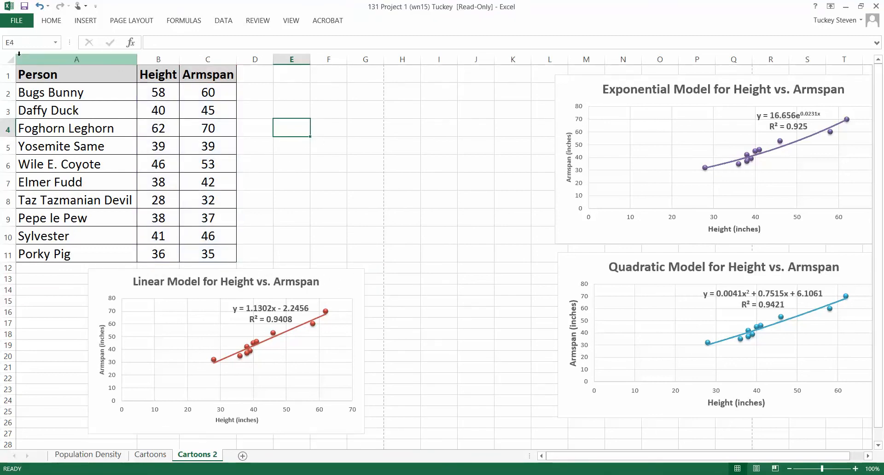
left_click(21, 20)
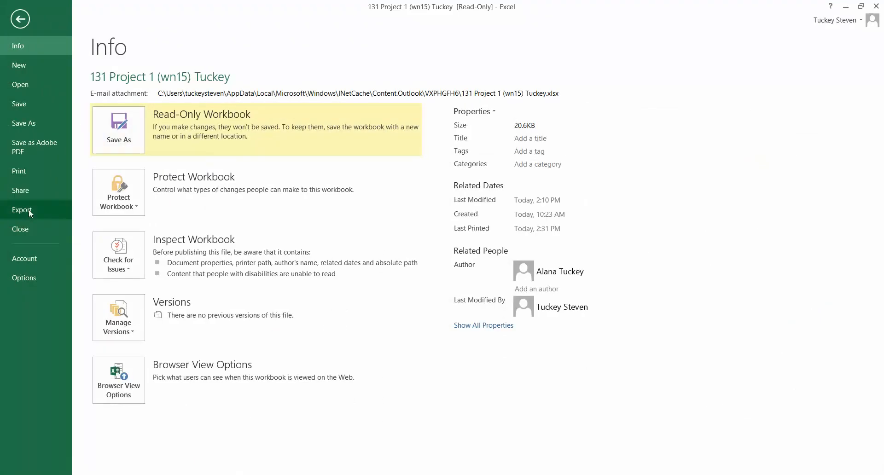
left_click(26, 170)
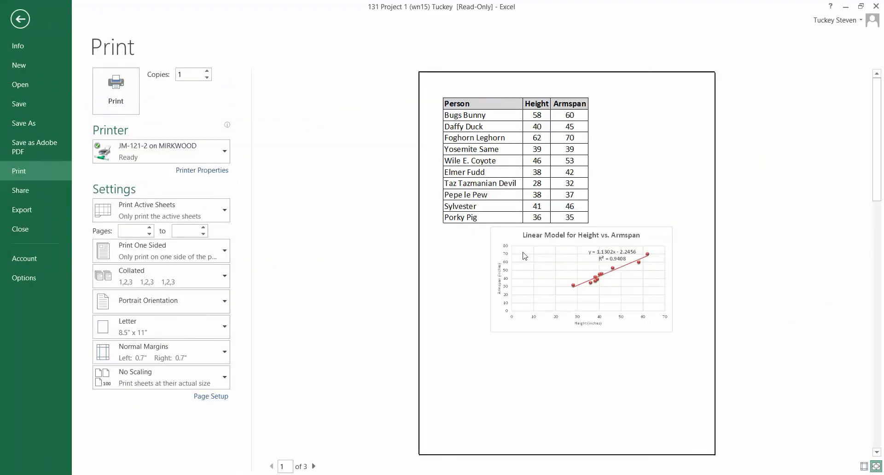
left_click(313, 466)
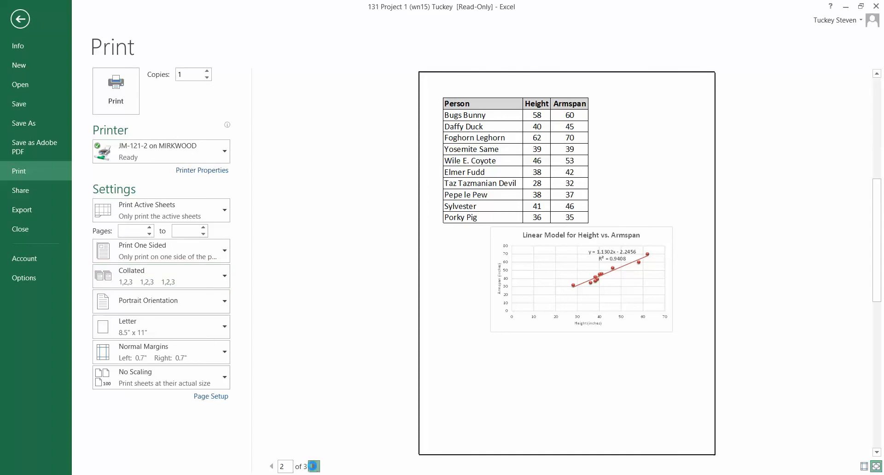
left_click(271, 466)
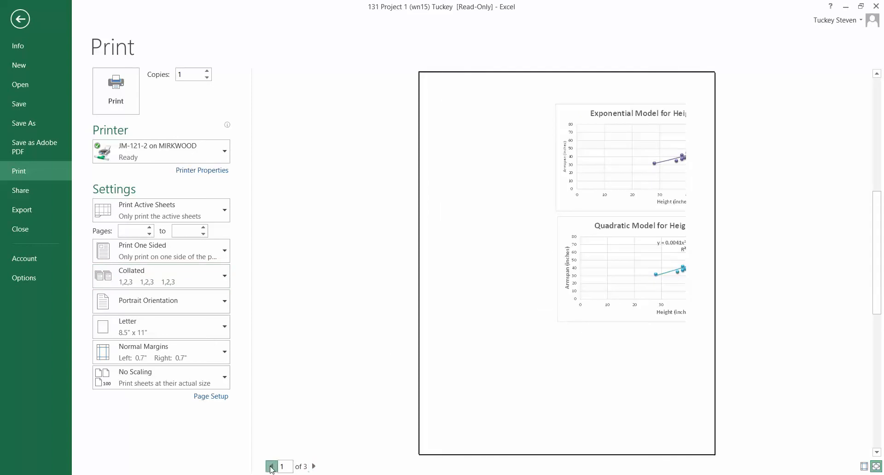
left_click(316, 466)
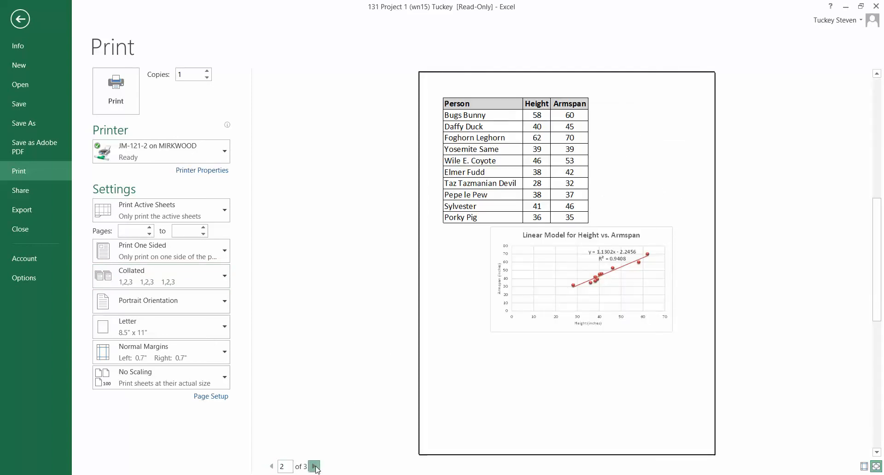
Set the sheet's print orientation to Landscape, check both preview pages, and return to the sheet.
left_click(196, 300)
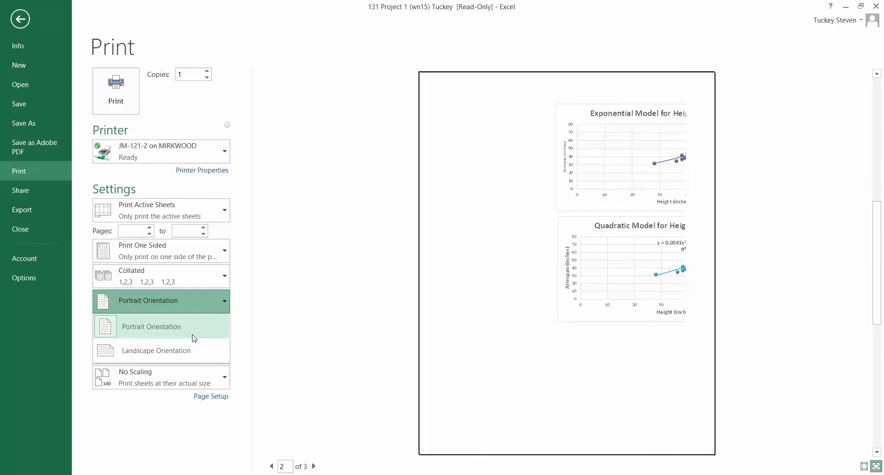
left_click(190, 351)
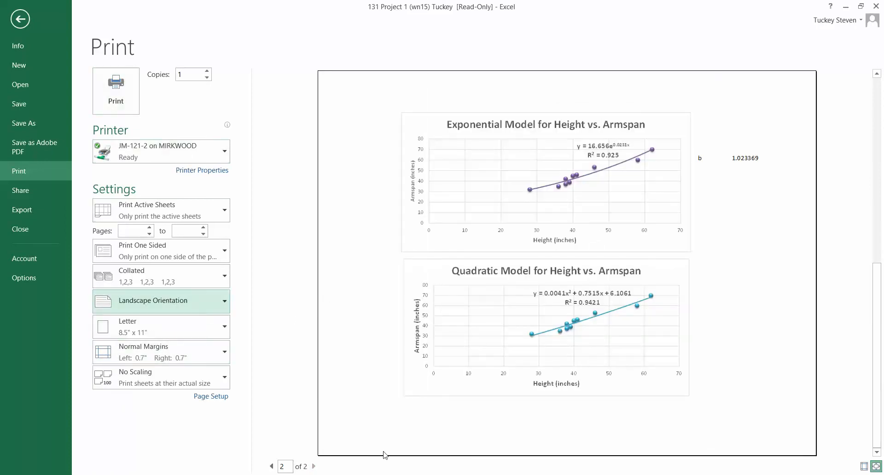
left_click(271, 467)
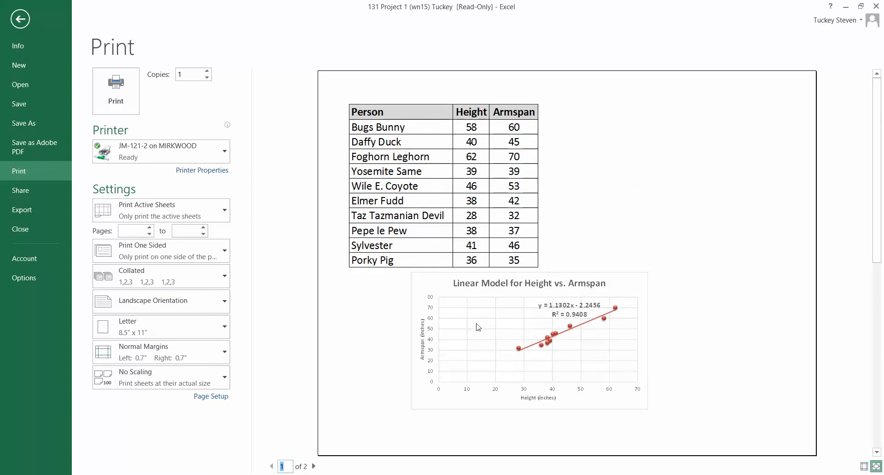
left_click(314, 466)
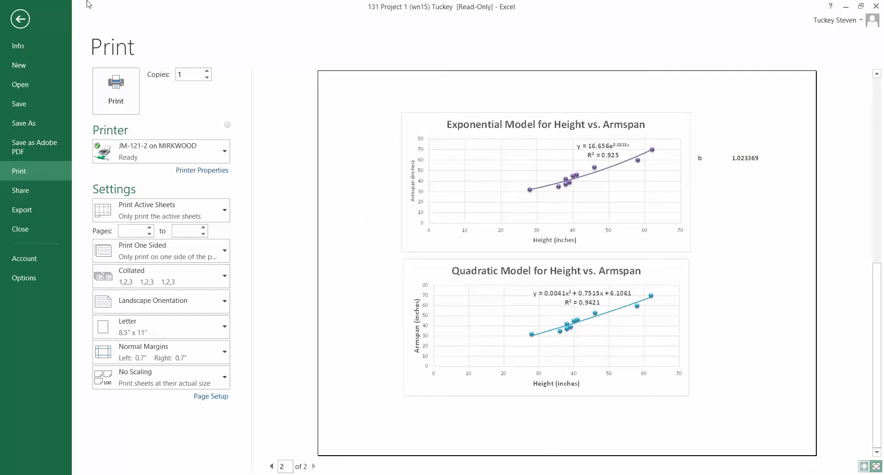
left_click(20, 19)
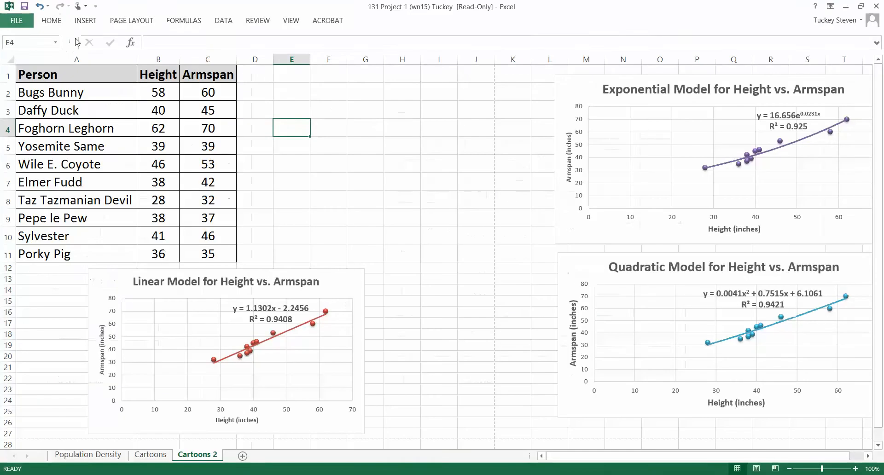
Shift the exponential and quadratic charts slightly left, keeping them stacked one above the other.
left_click(307, 106)
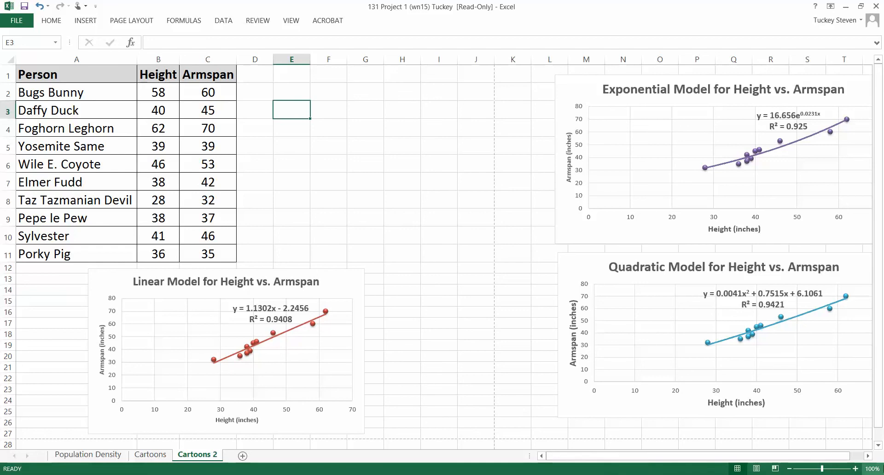
left_click(867, 456)
left_click(866, 456)
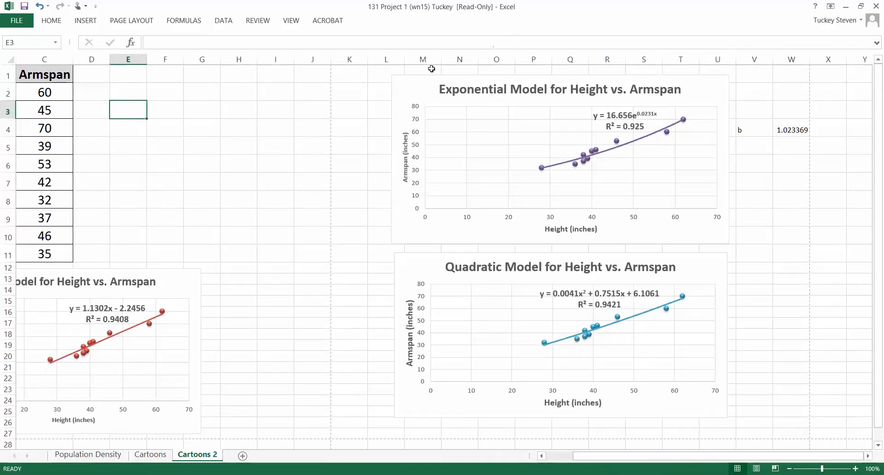
mouse_move(418, 87)
left_mouse_down()
mouse_move(402, 87)
mouse_move(411, 92)
left_mouse_up()
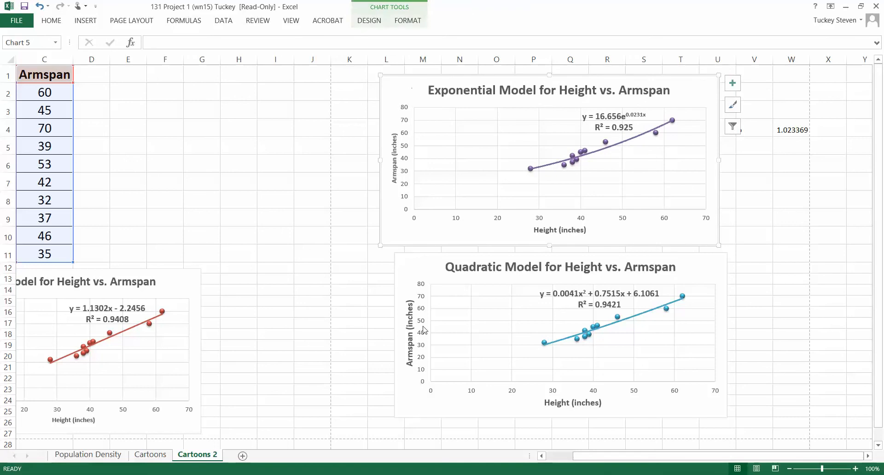
left_click_drag(413, 272, 402, 271)
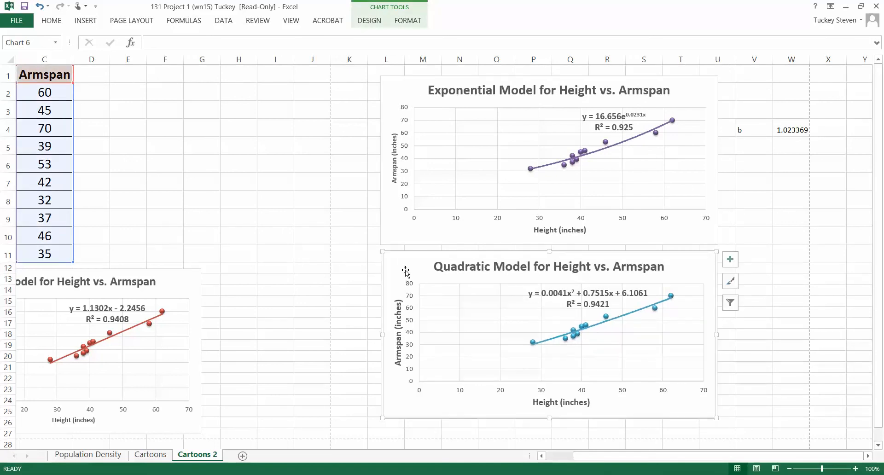
left_click(566, 457)
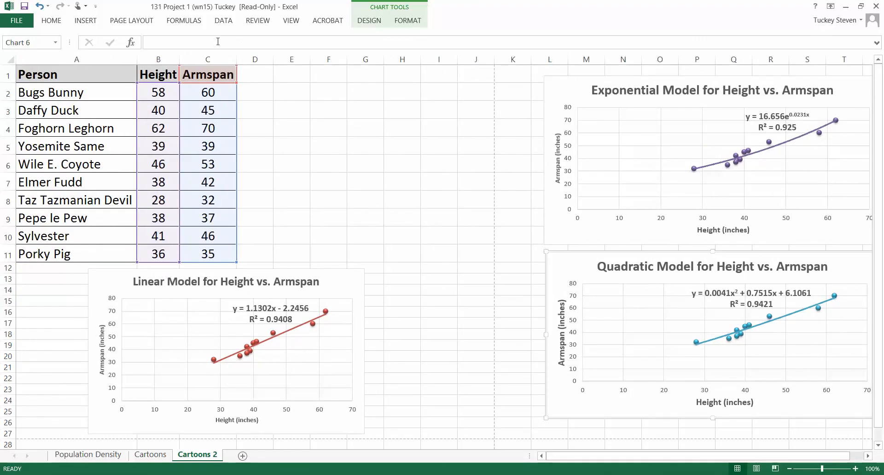
Select empty cell E3, review both pages of the sheet's landscape print preview, and return to the sheet without printing.
left_click(292, 113)
left_click(17, 20)
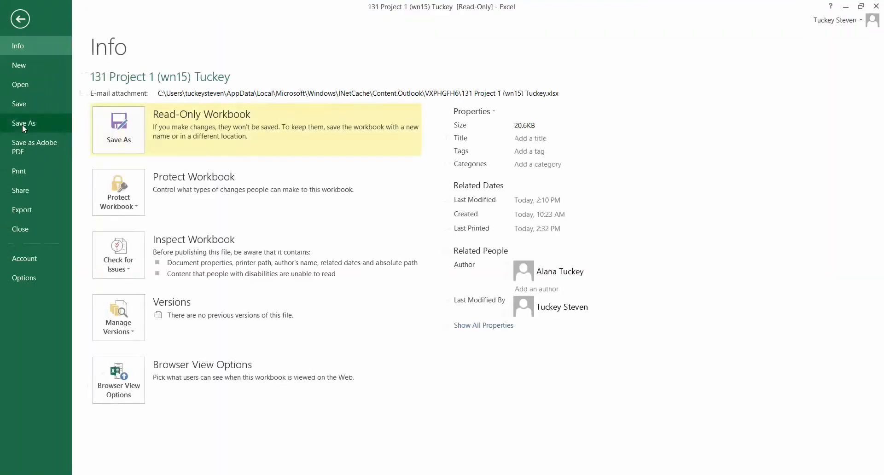
left_click(23, 173)
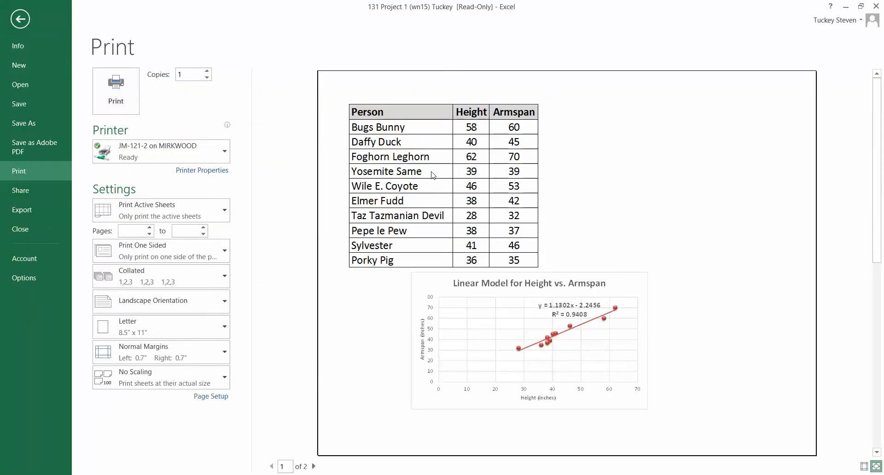
left_click(315, 465)
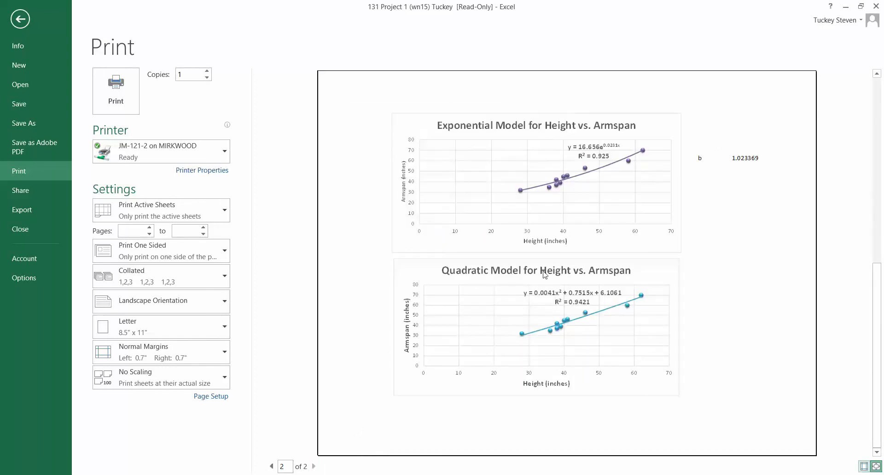
left_click(271, 466)
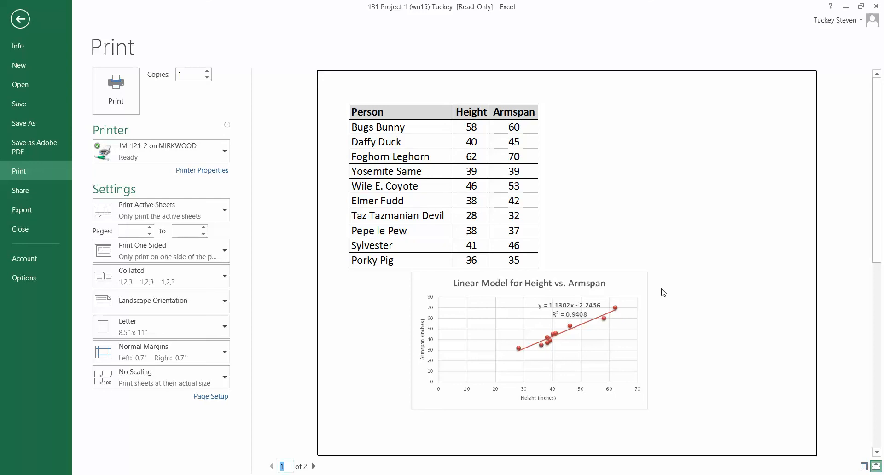
left_click(314, 466)
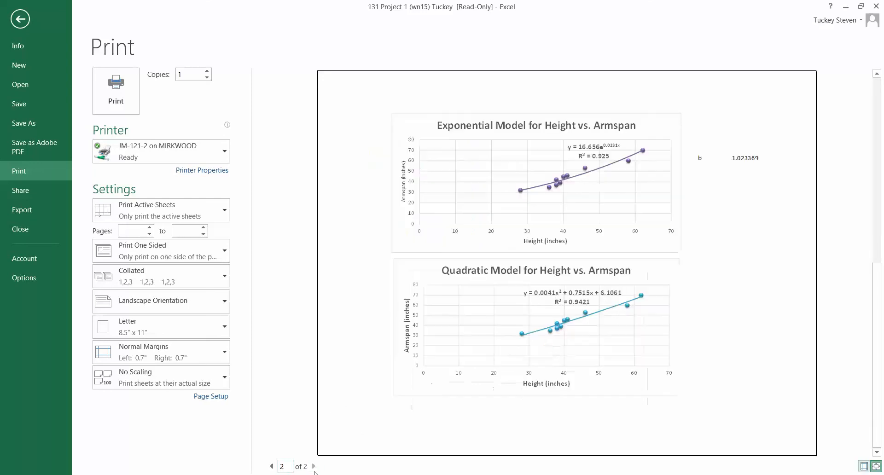
left_click(738, 252)
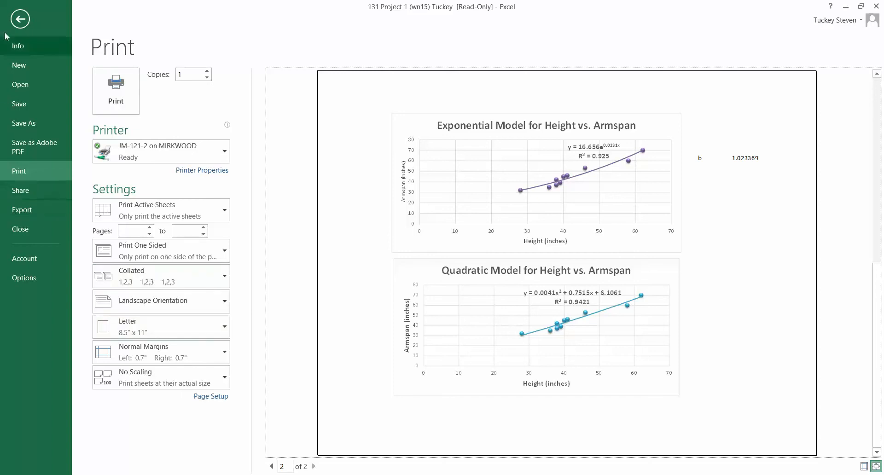
left_click(18, 21)
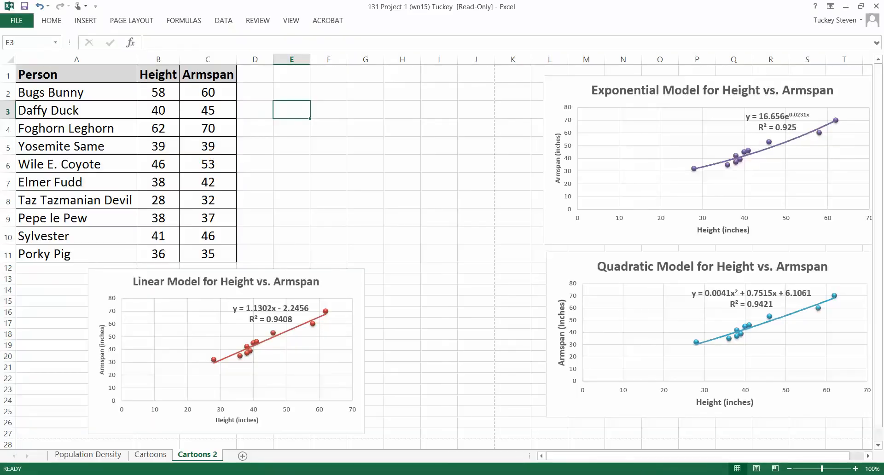